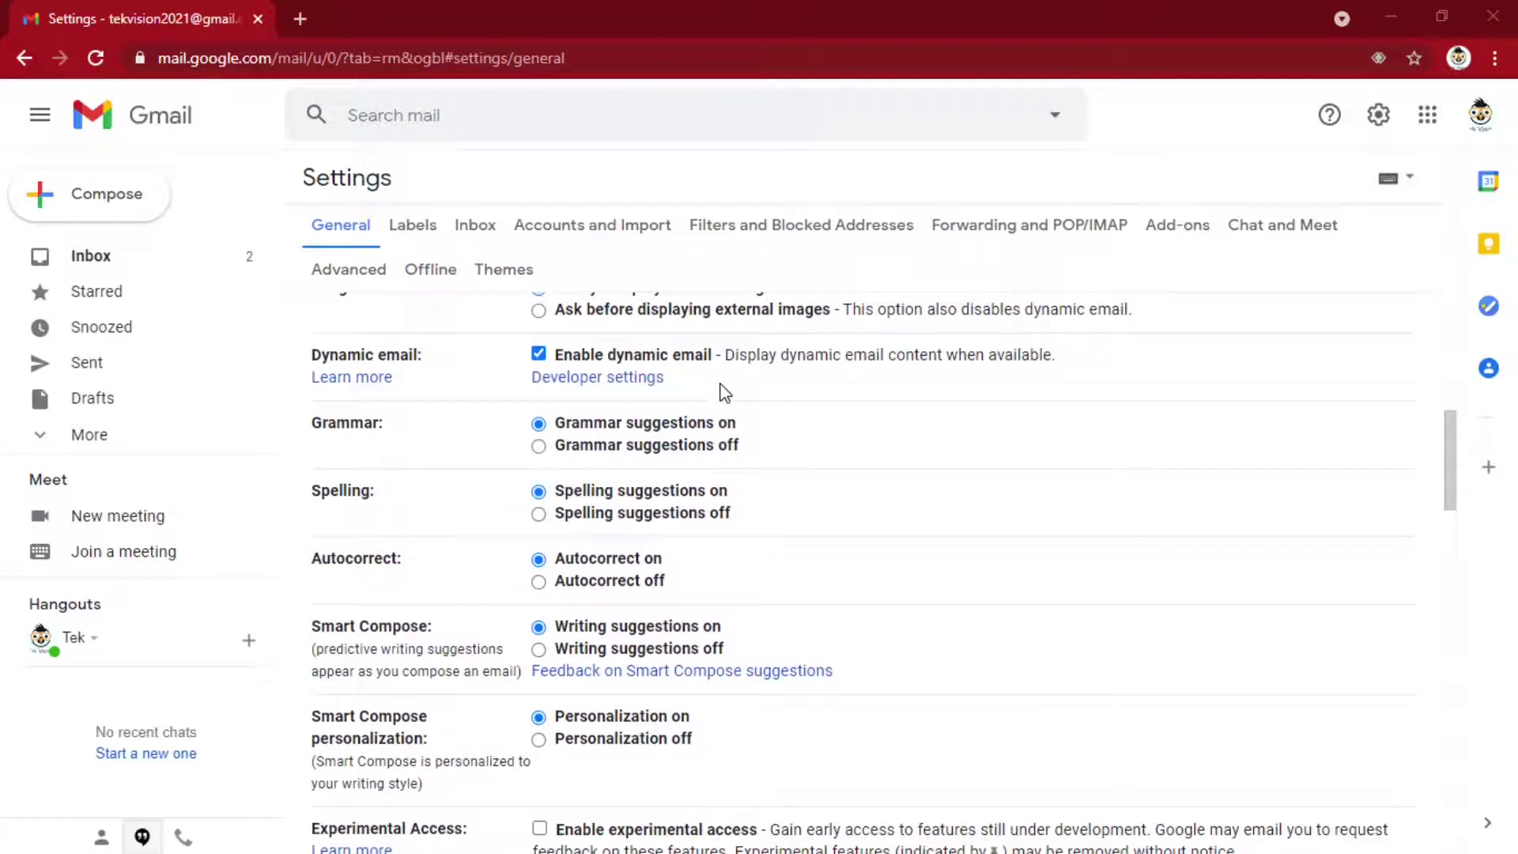
Scroll down the General settings to the Signature section, which has no signatures yet
scroll(725, 393, down, 5)
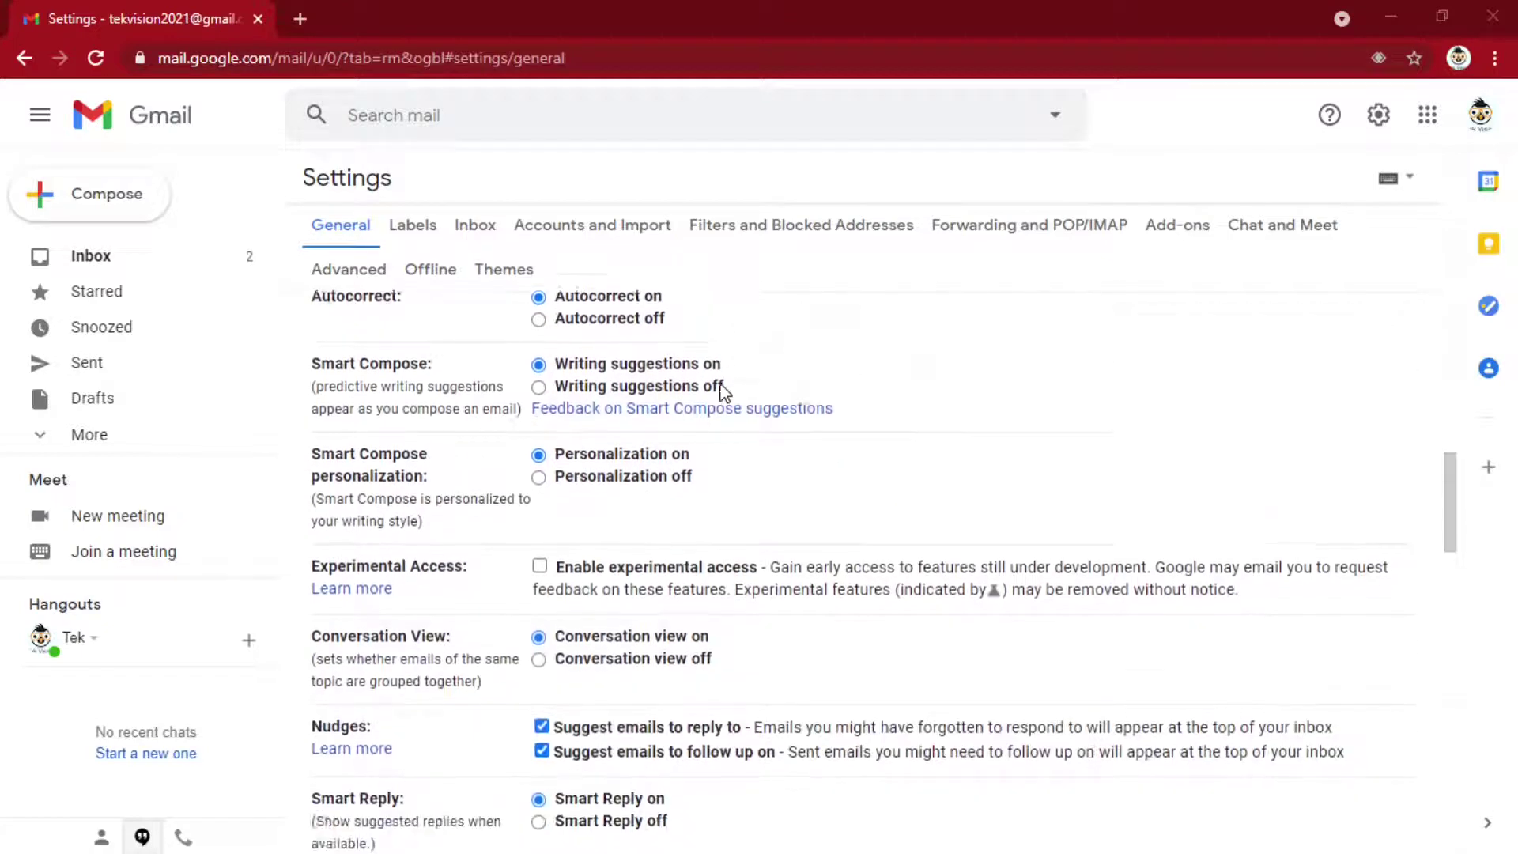
scroll(725, 392, down, 15)
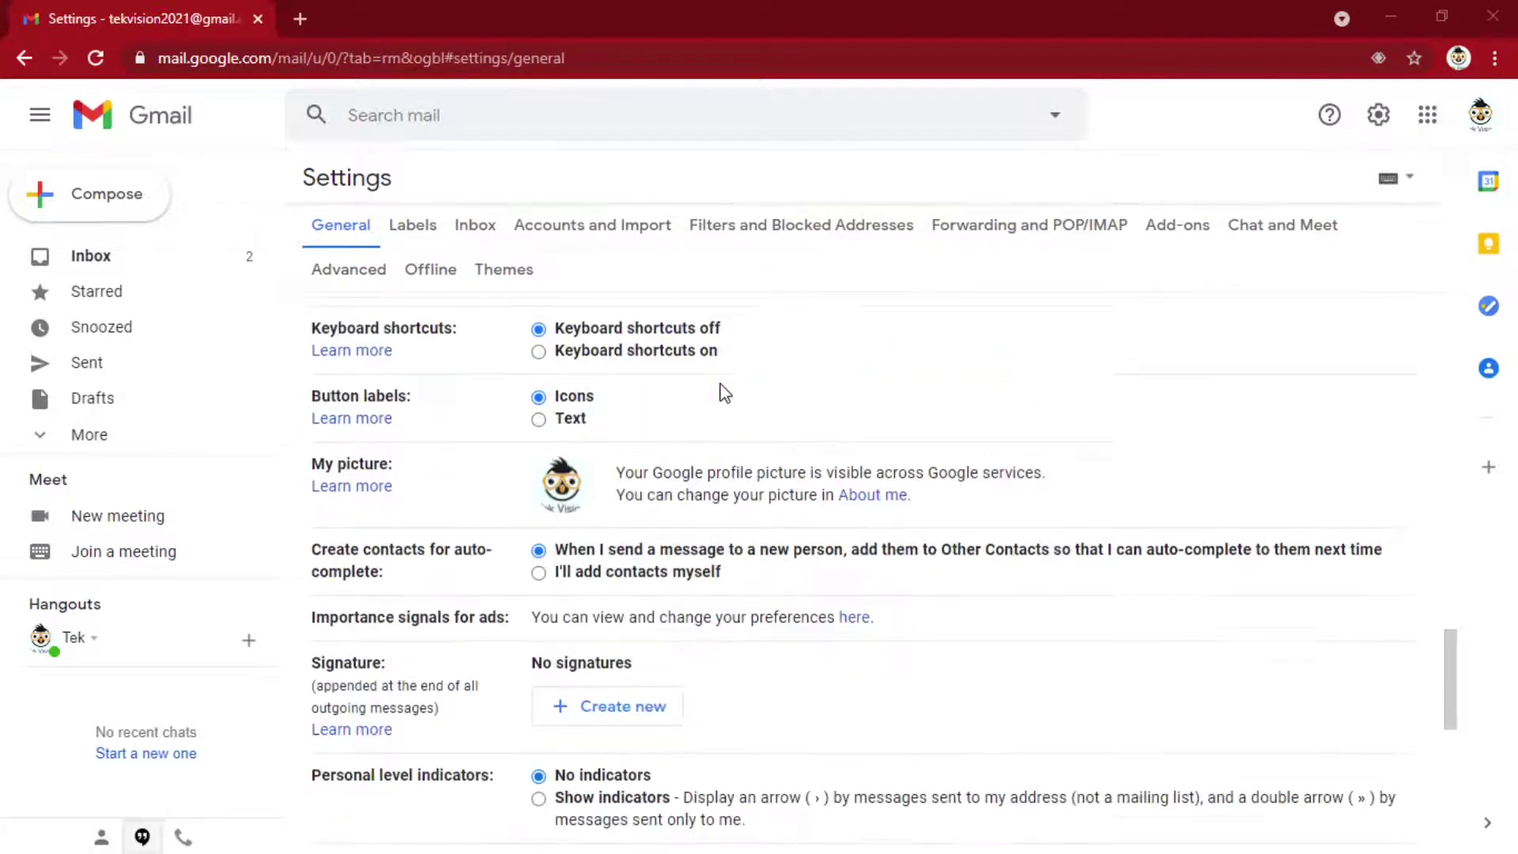
scroll(725, 392, down, 5)
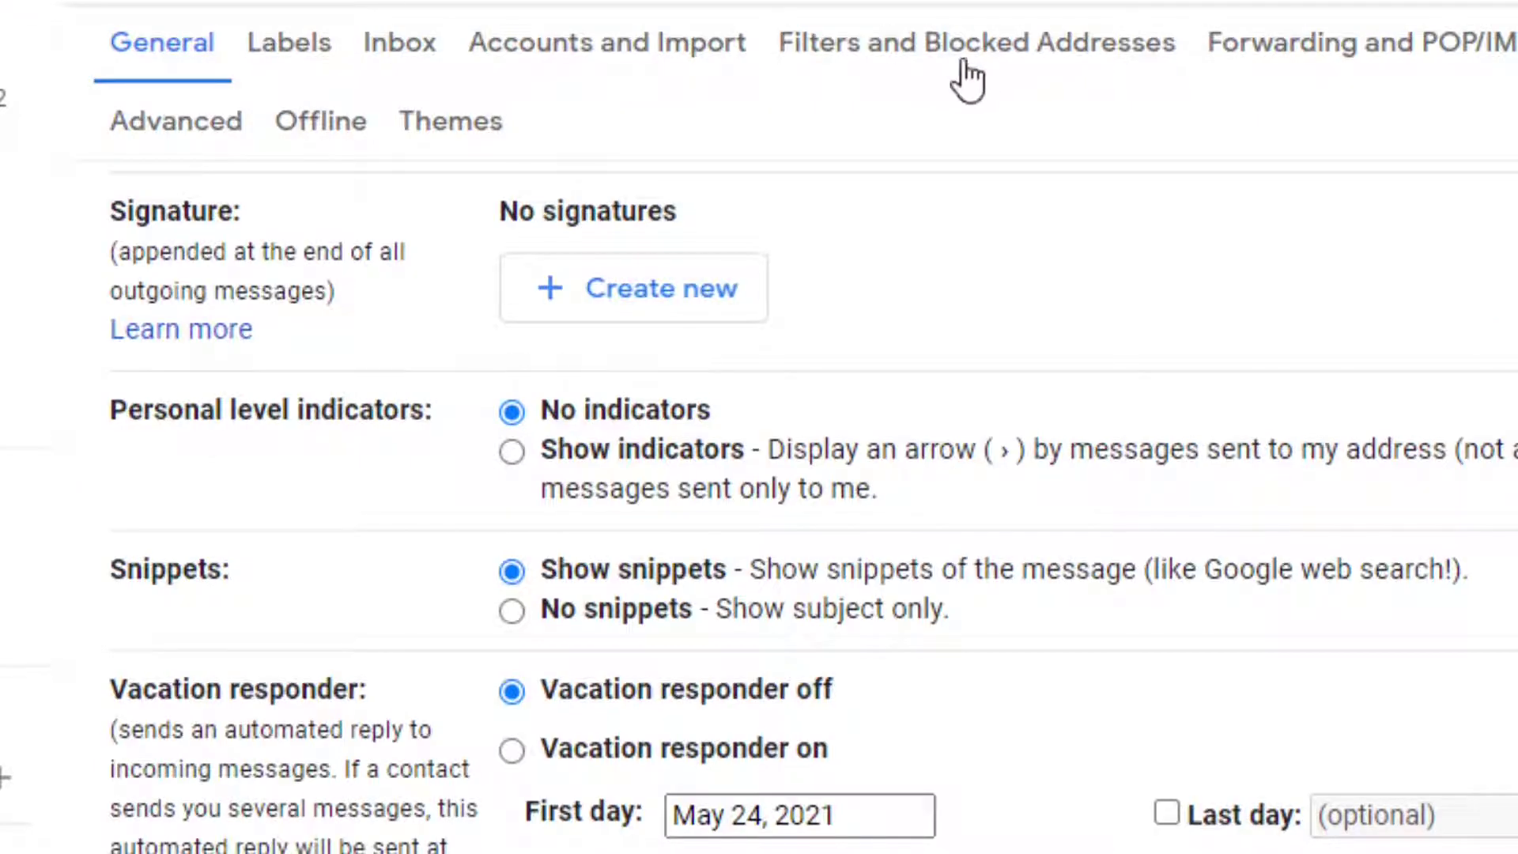
Create a new signature named 'Tek Vision Signature'
click(558, 291)
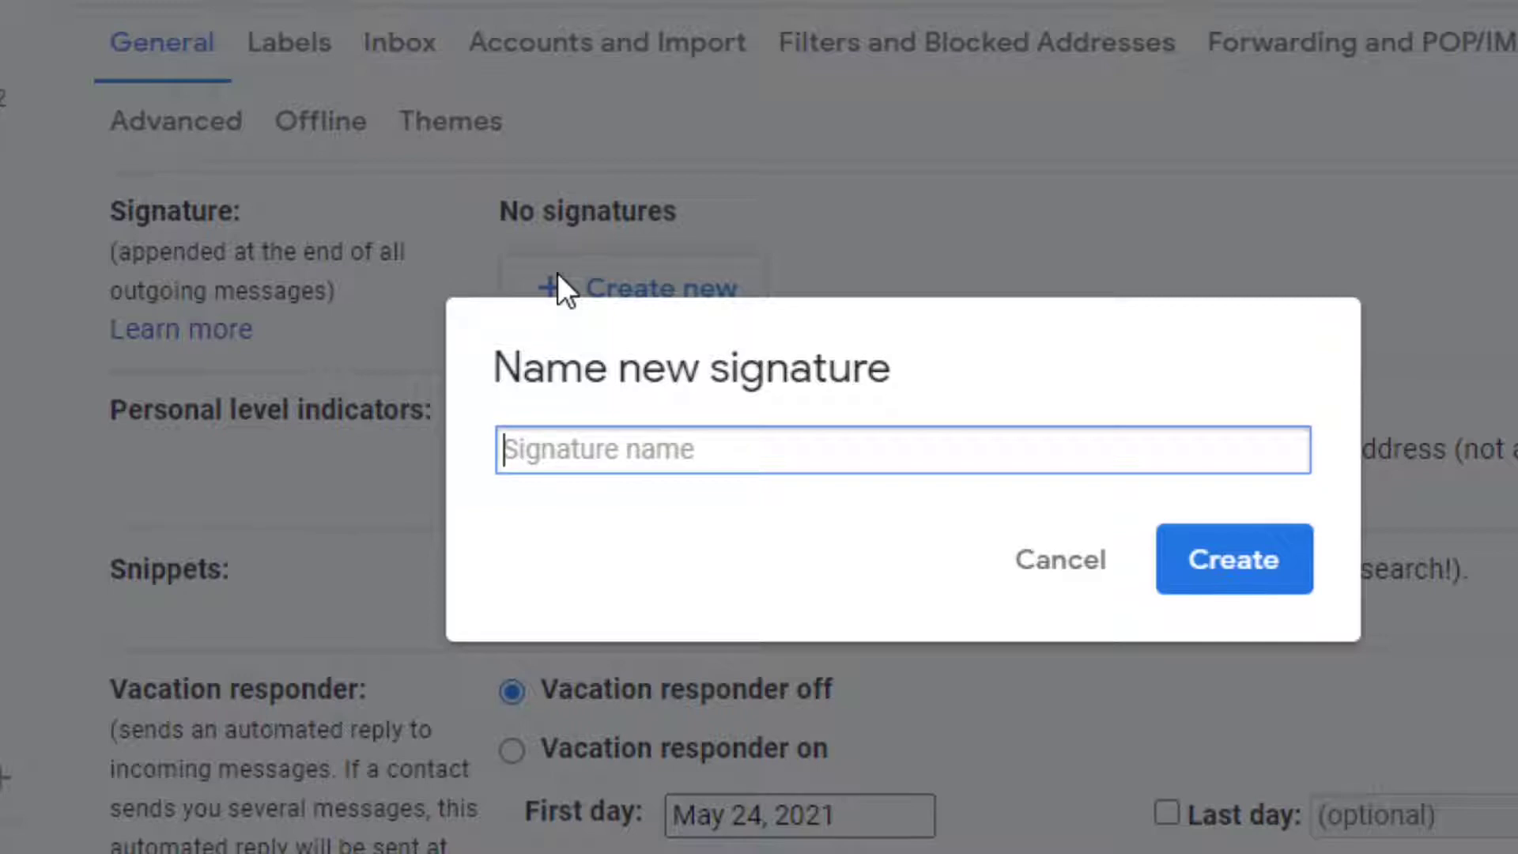
text(Tek Vis)
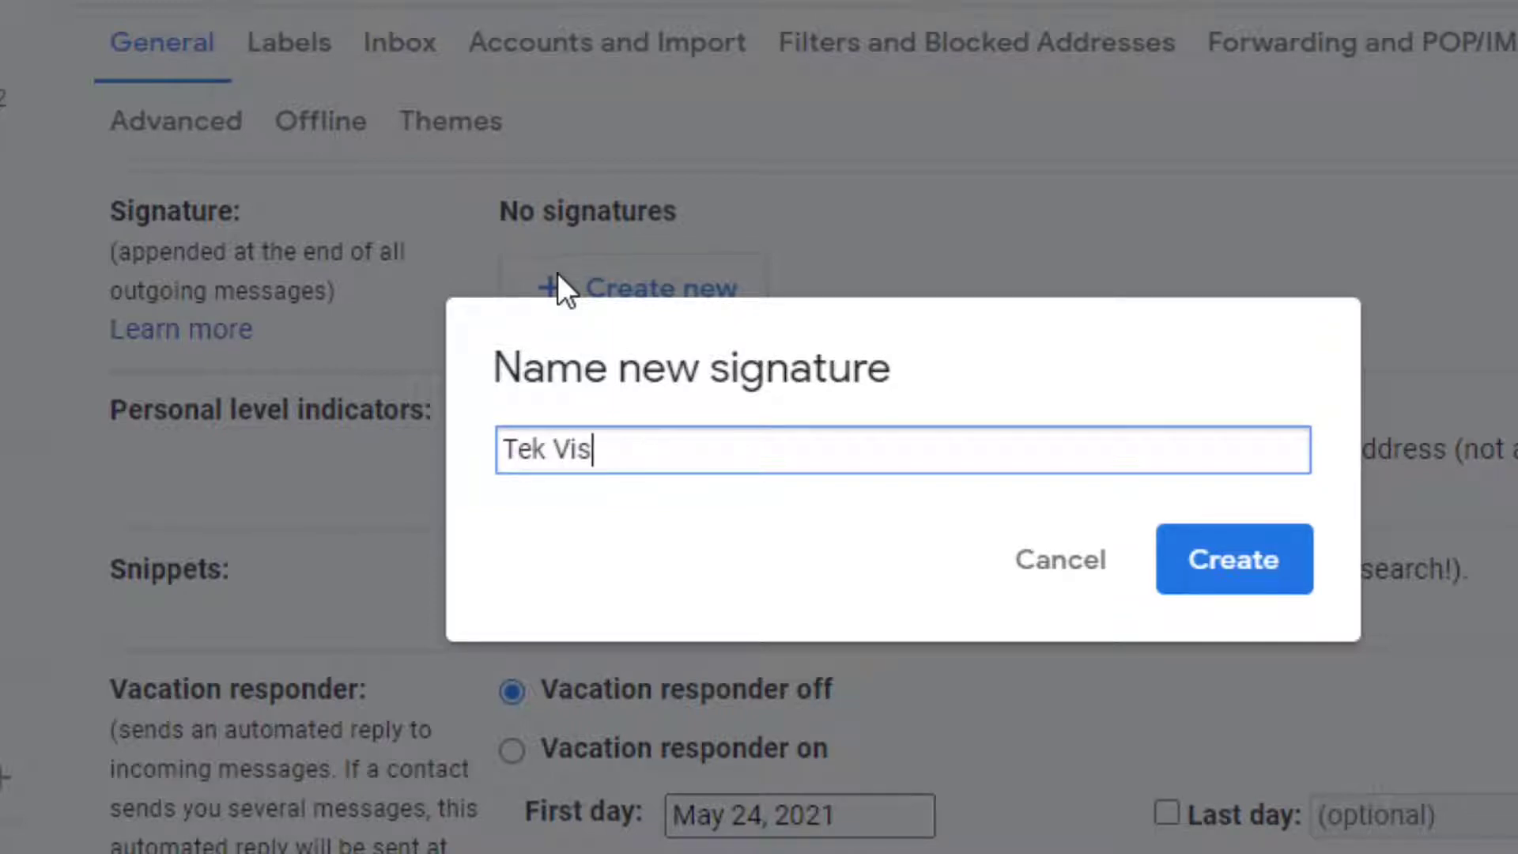
text(ion Sign)
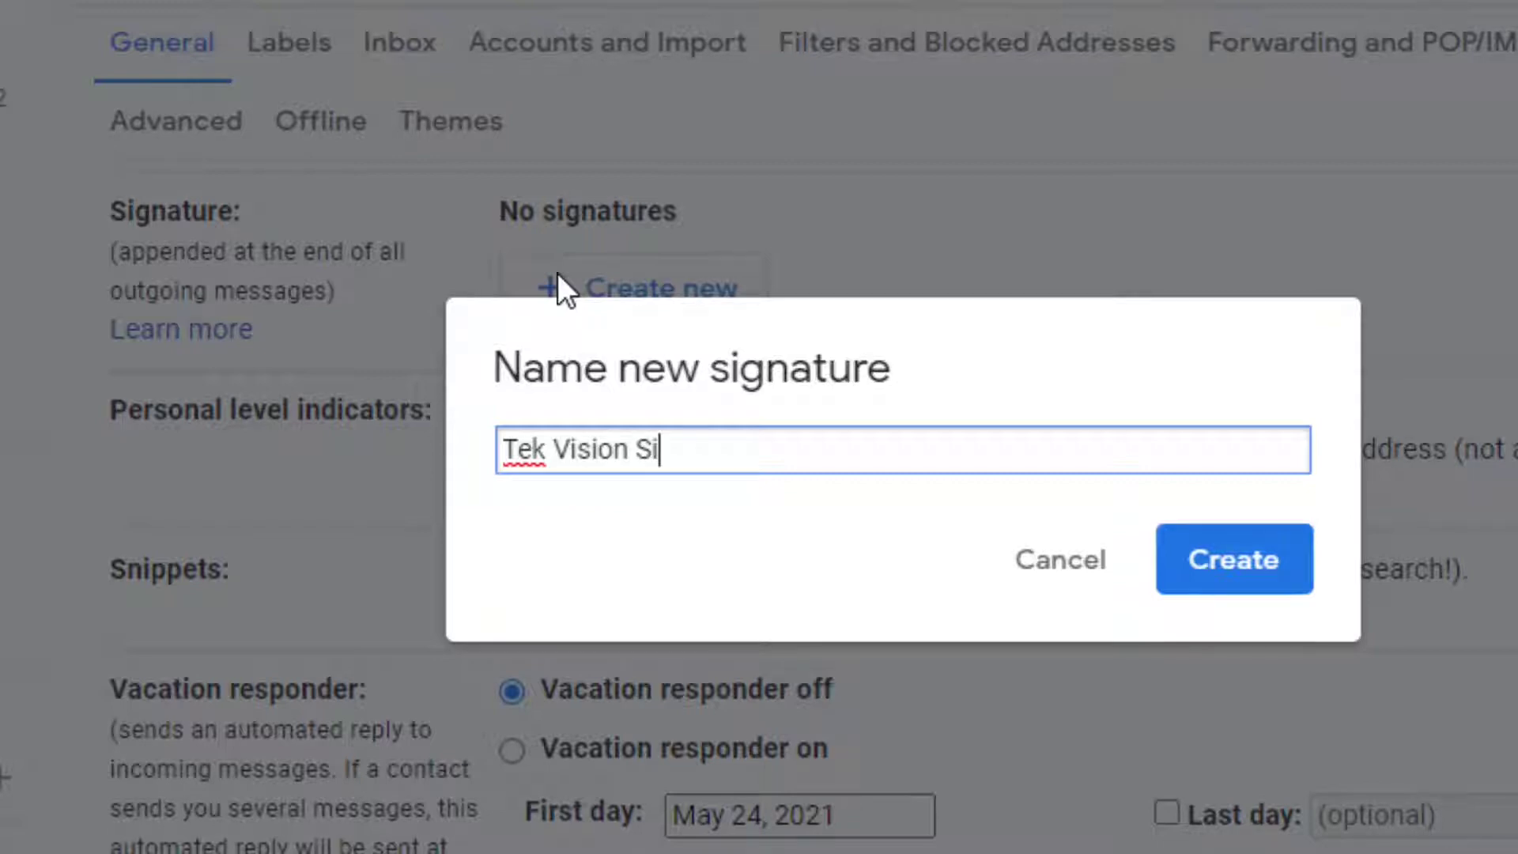
text(ature)
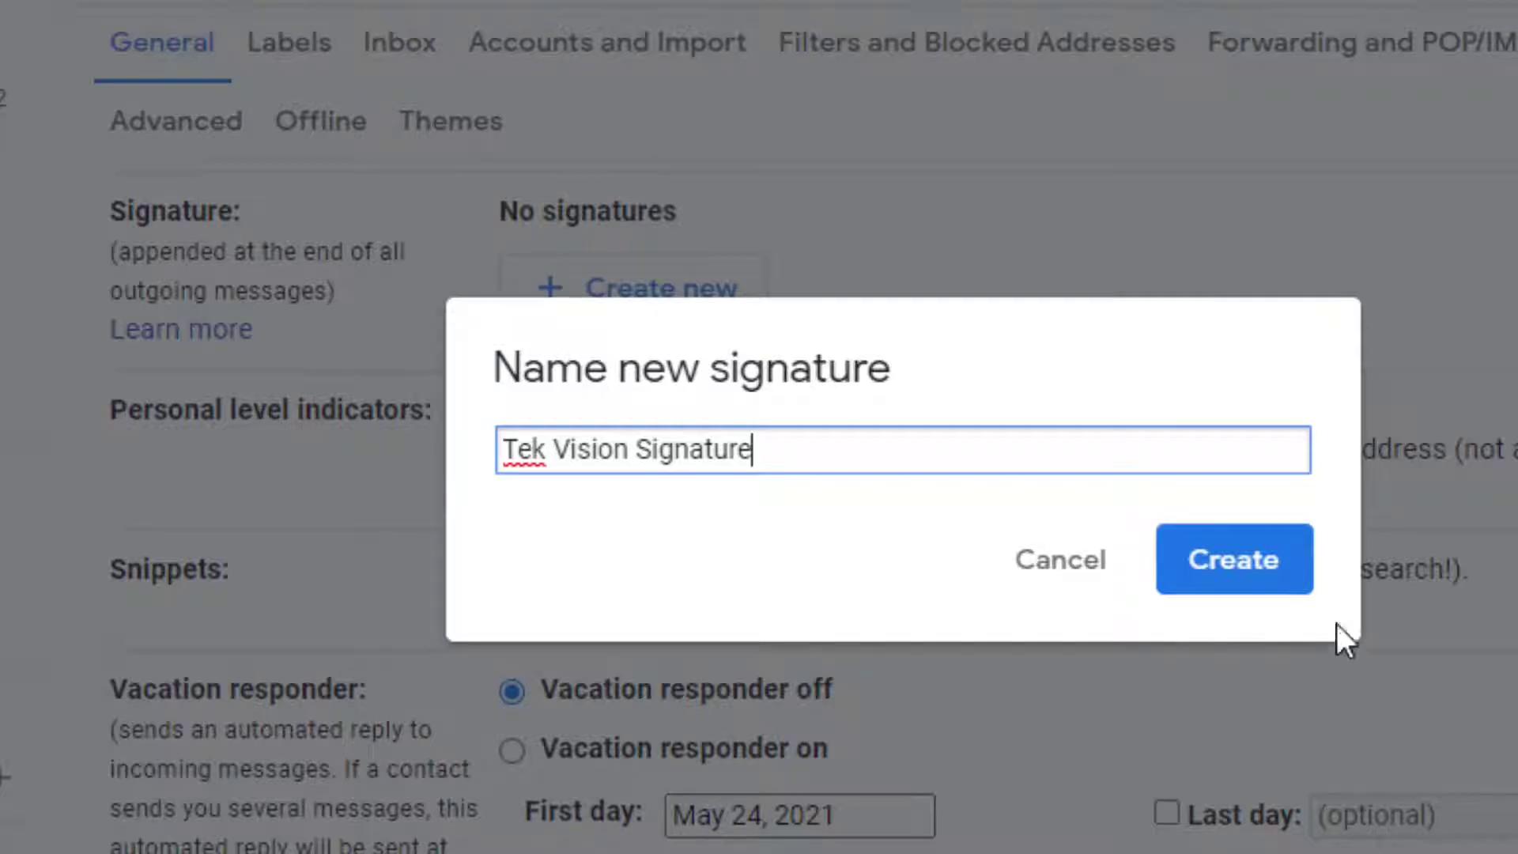
click(1264, 576)
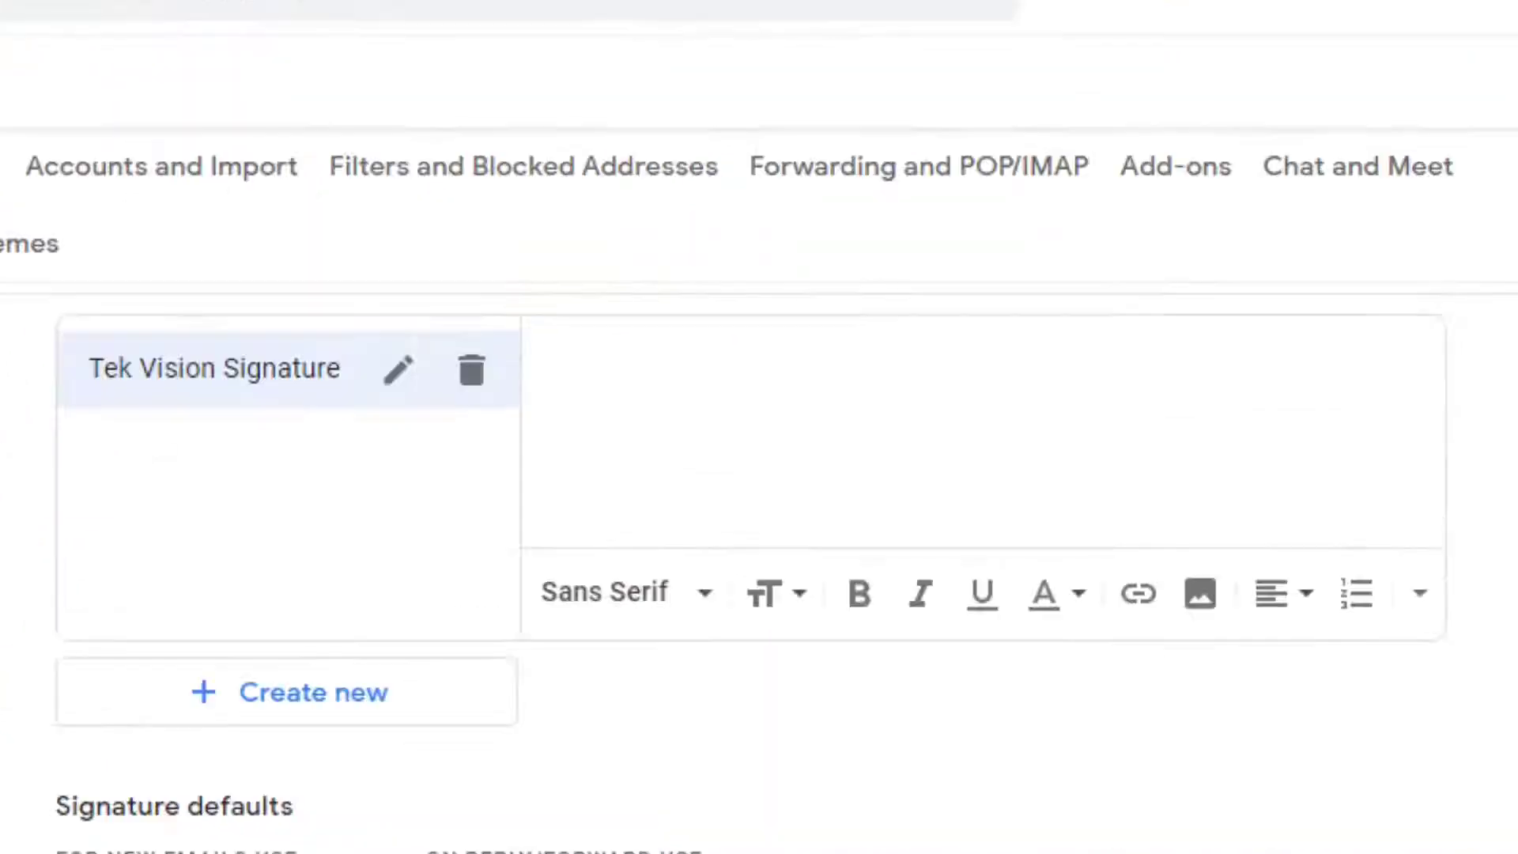
Upload Tek Vision Logo.png from the computer into the signature body
click(1202, 609)
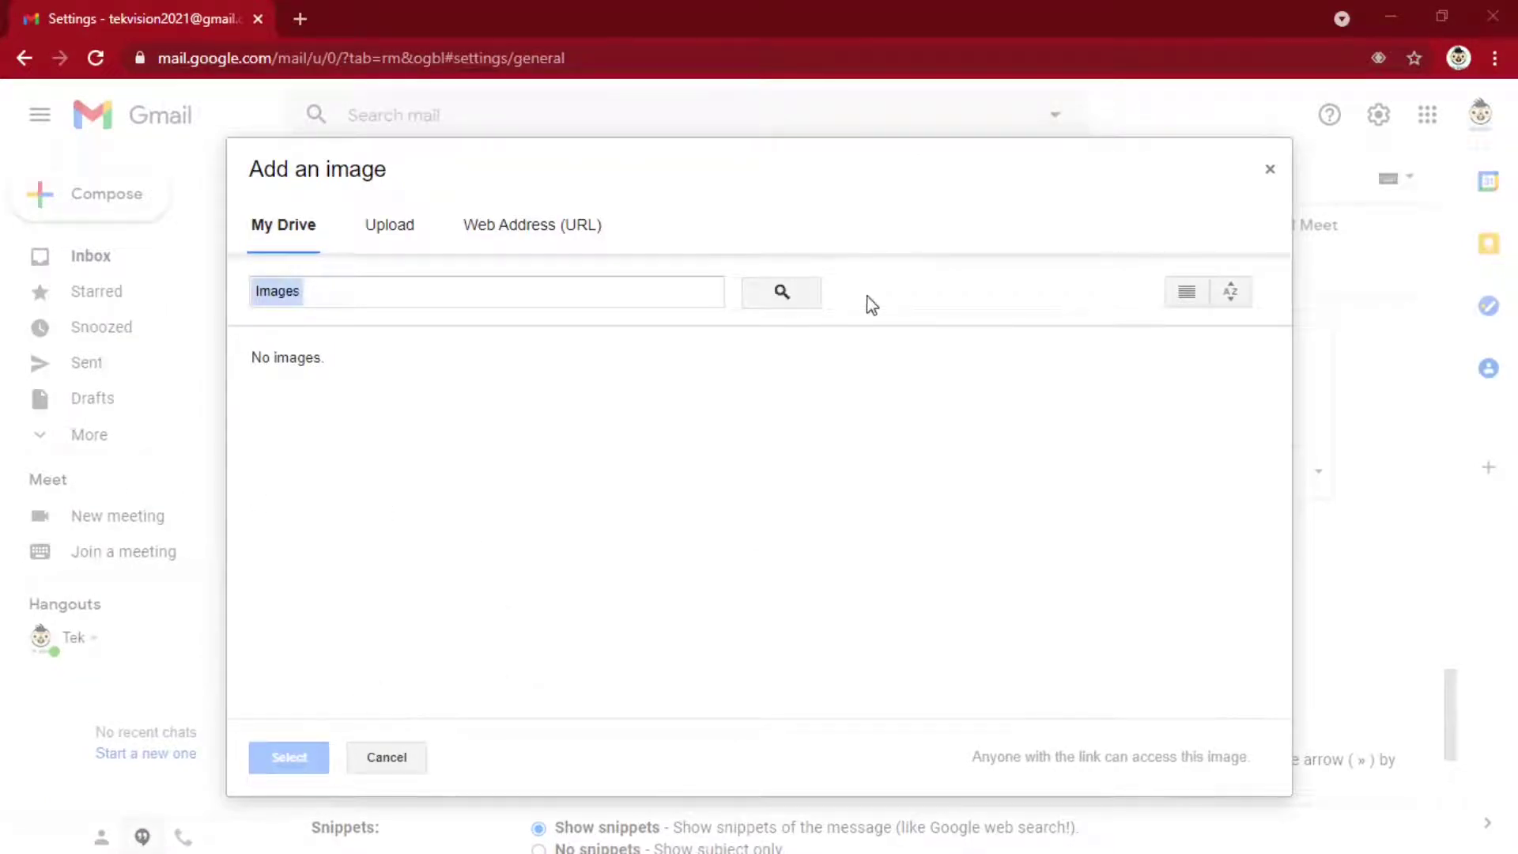
click(389, 226)
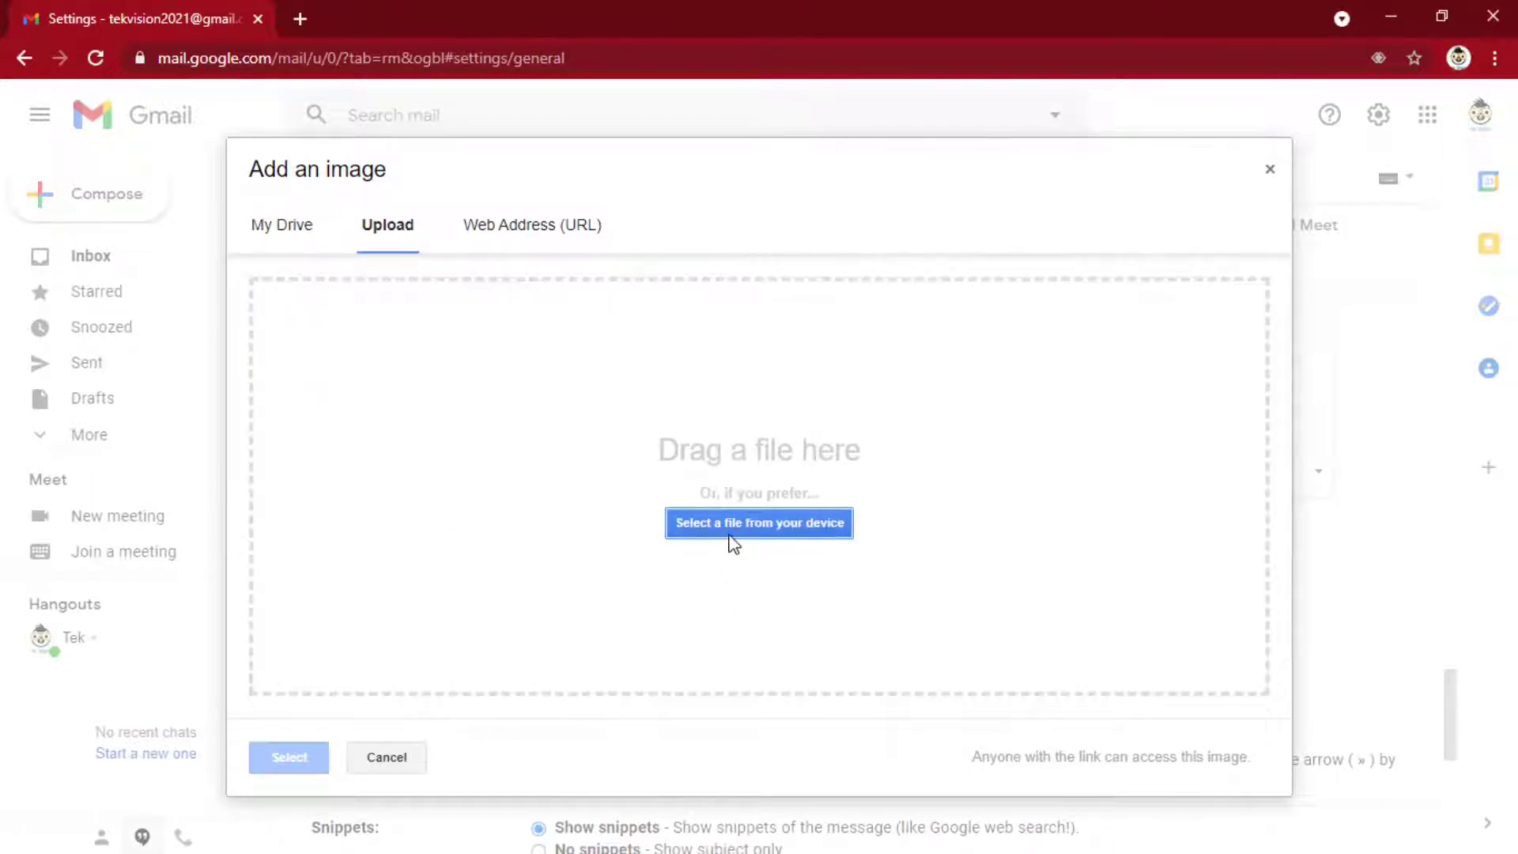
click(729, 534)
click(388, 312)
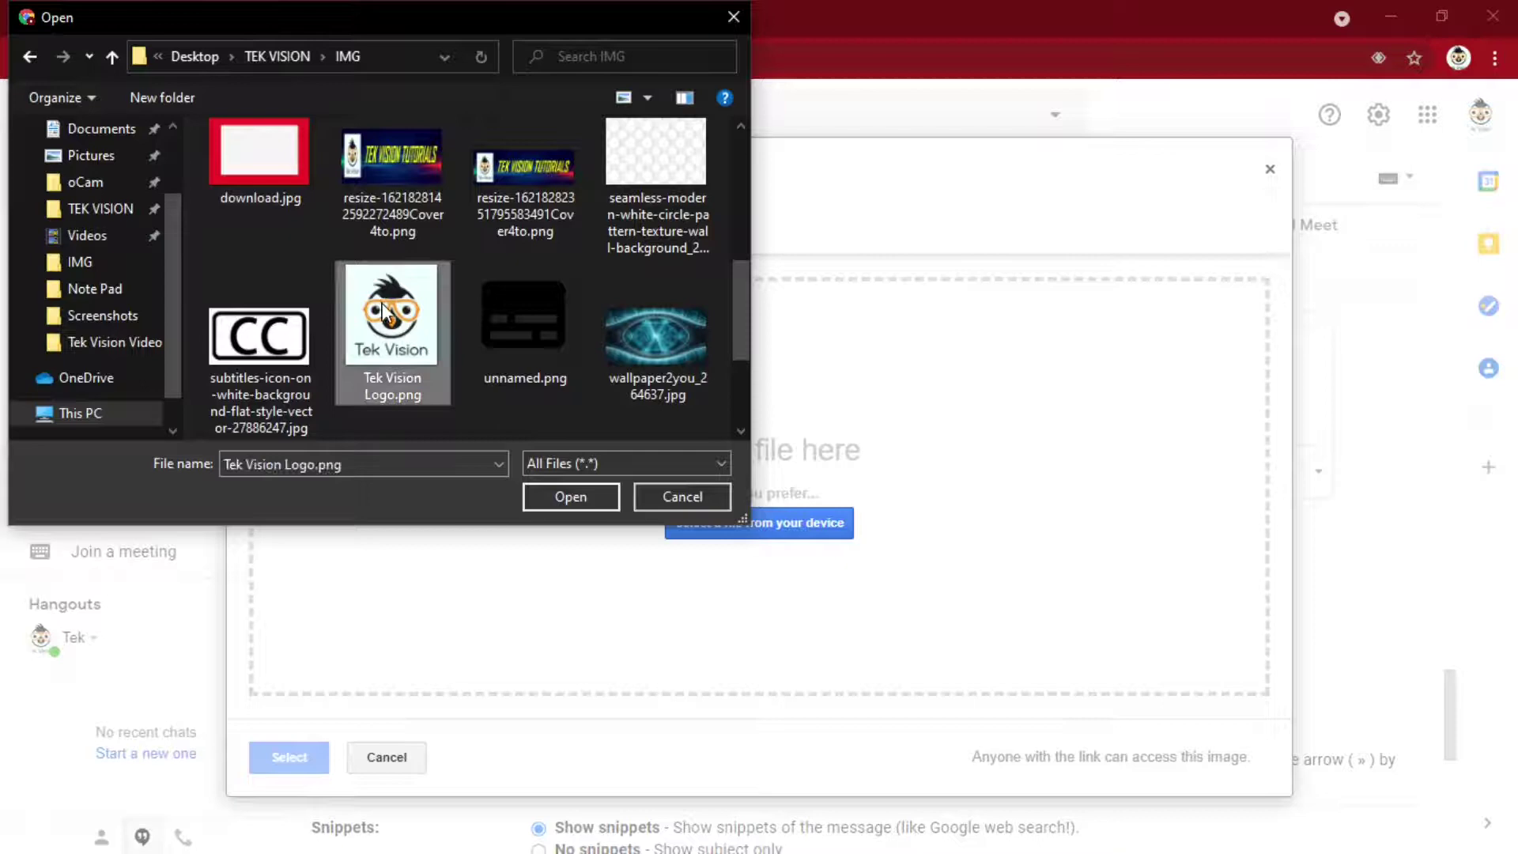
click(569, 496)
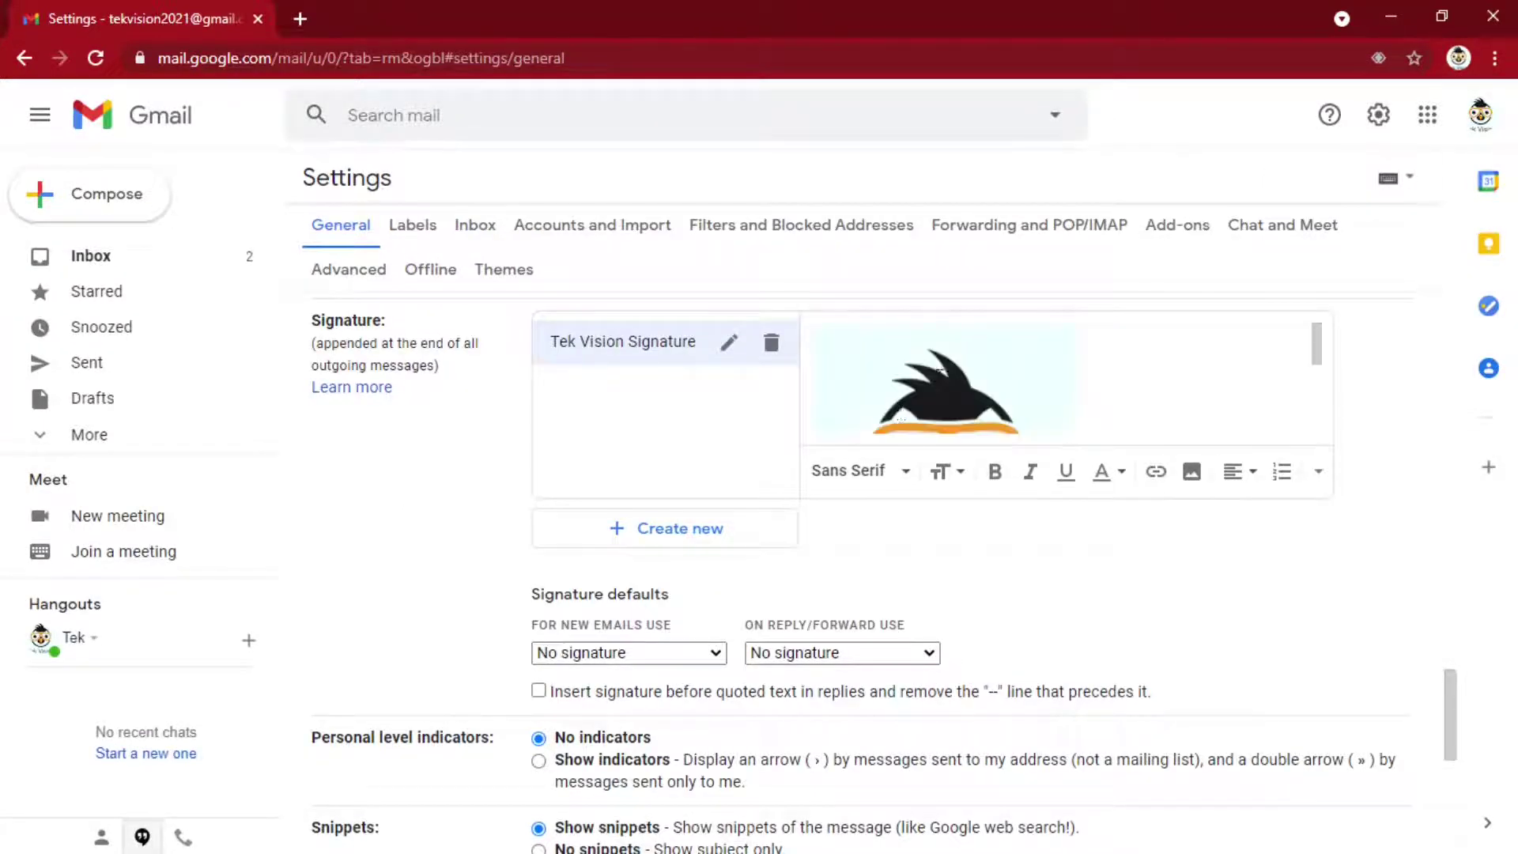
Resize the signature logo to Small
scroll(1199, 401, down, 3)
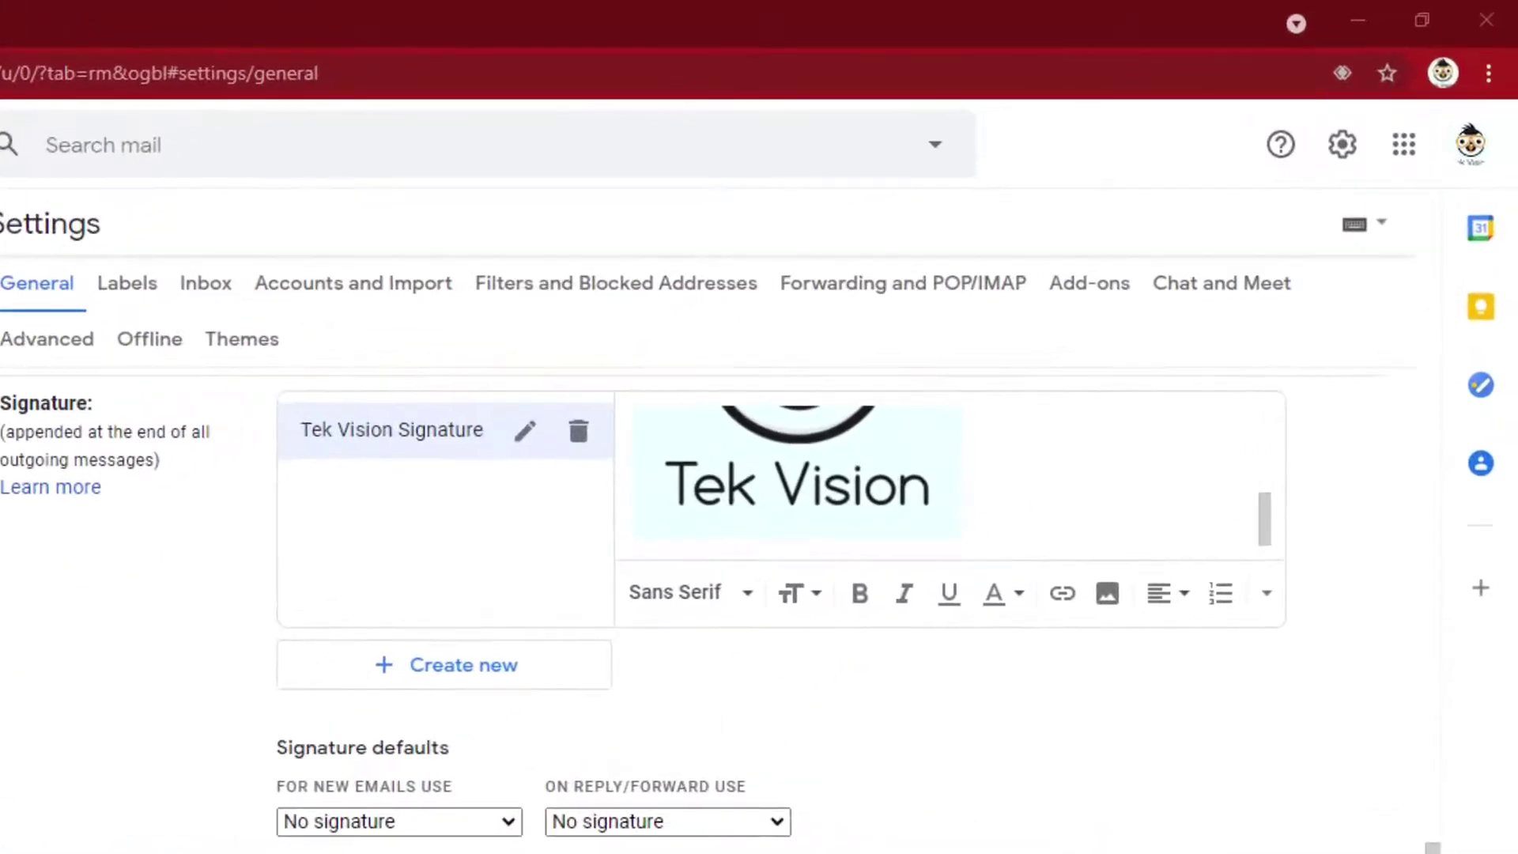
scroll(681, 711, up, 2)
click(712, 506)
click(681, 725)
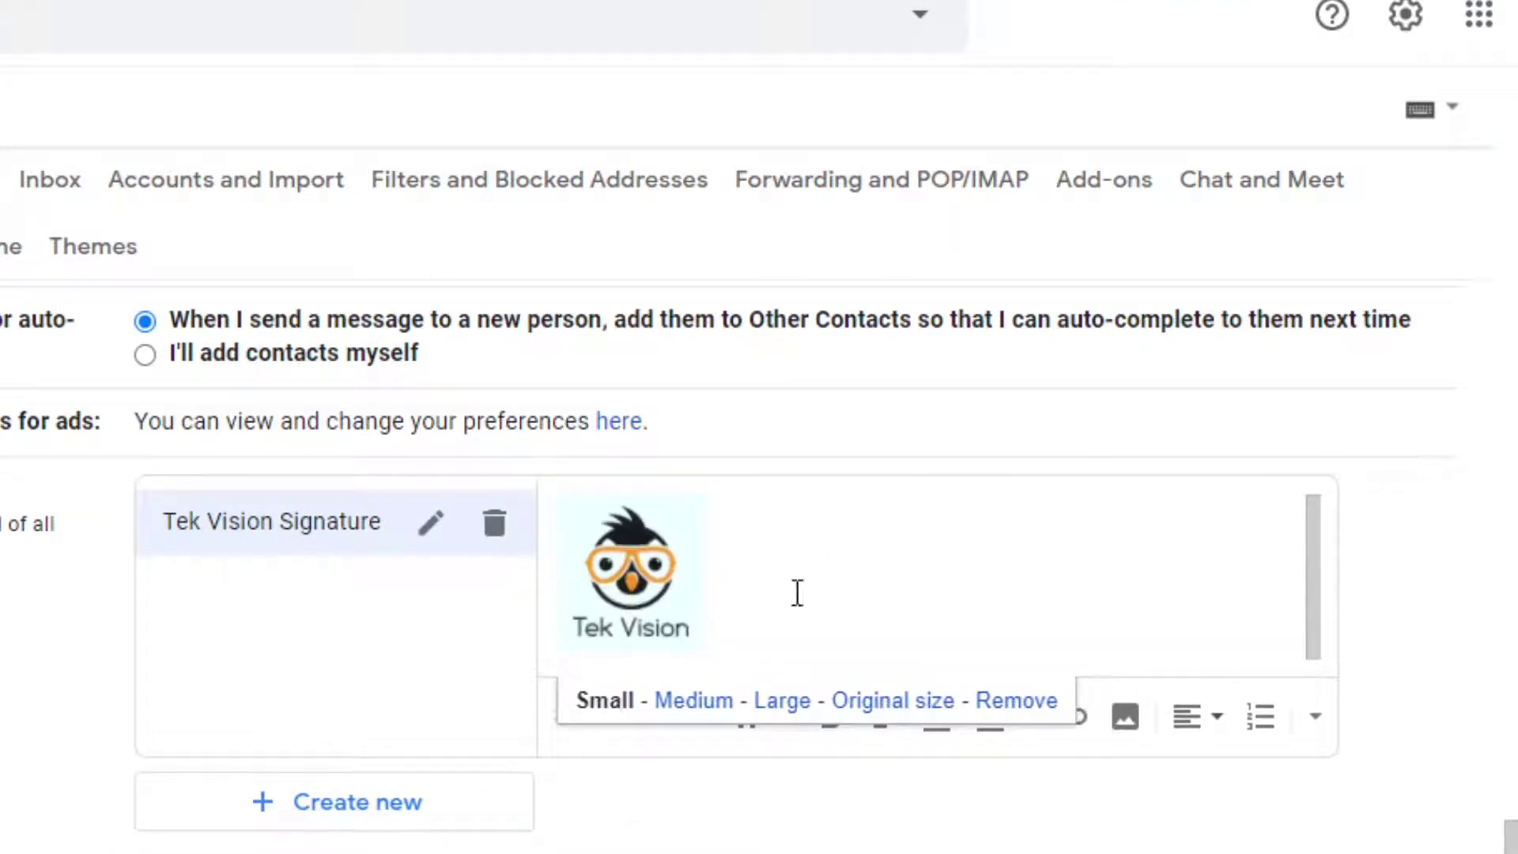
Add 'Tek Vision Tutorials' below the logo in bold, italic, Huge text
click(713, 610)
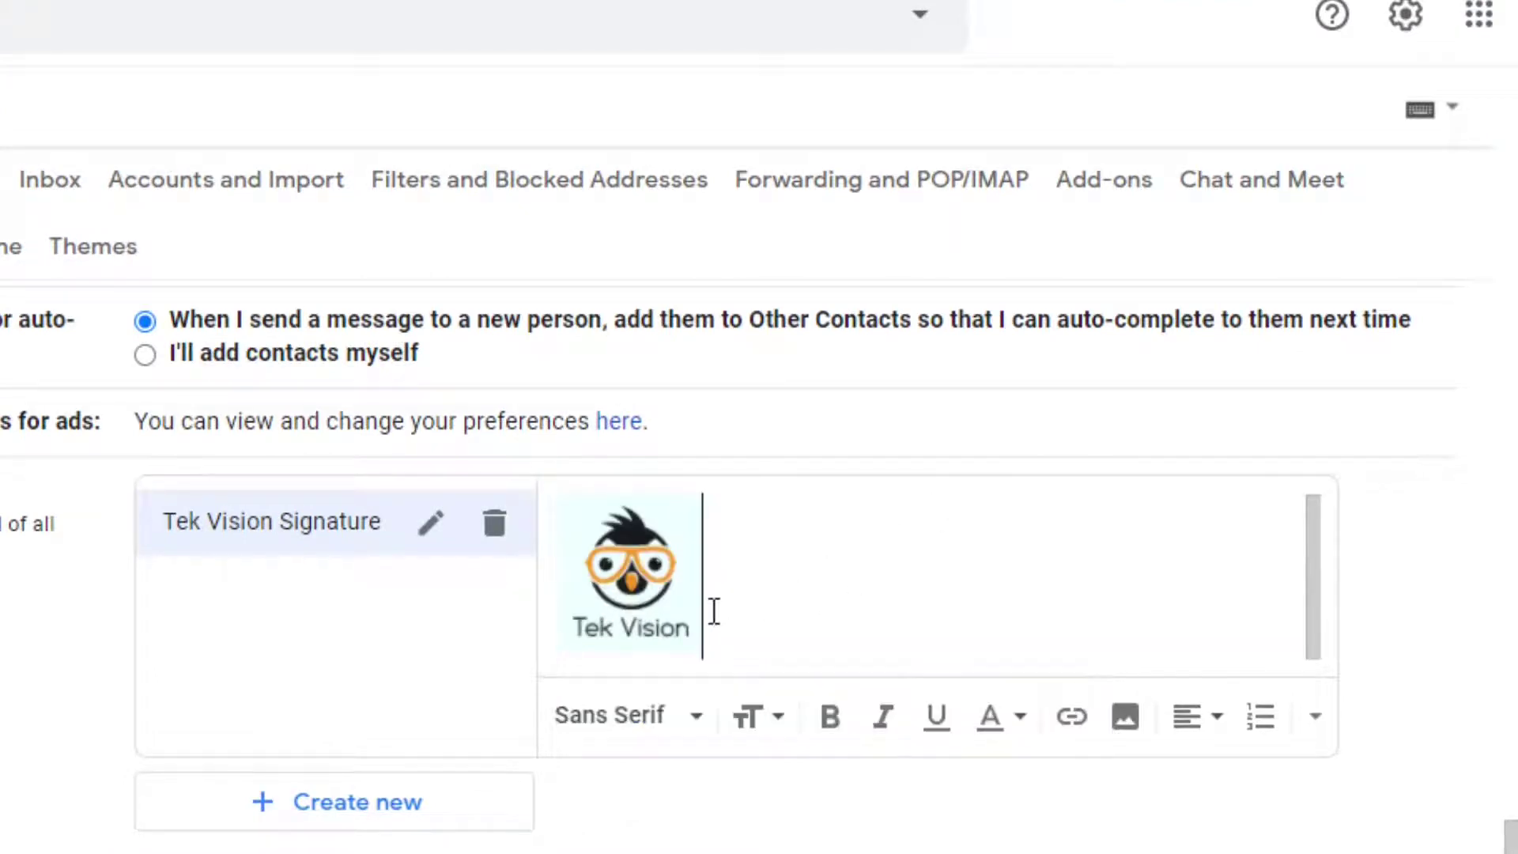
key(Return)
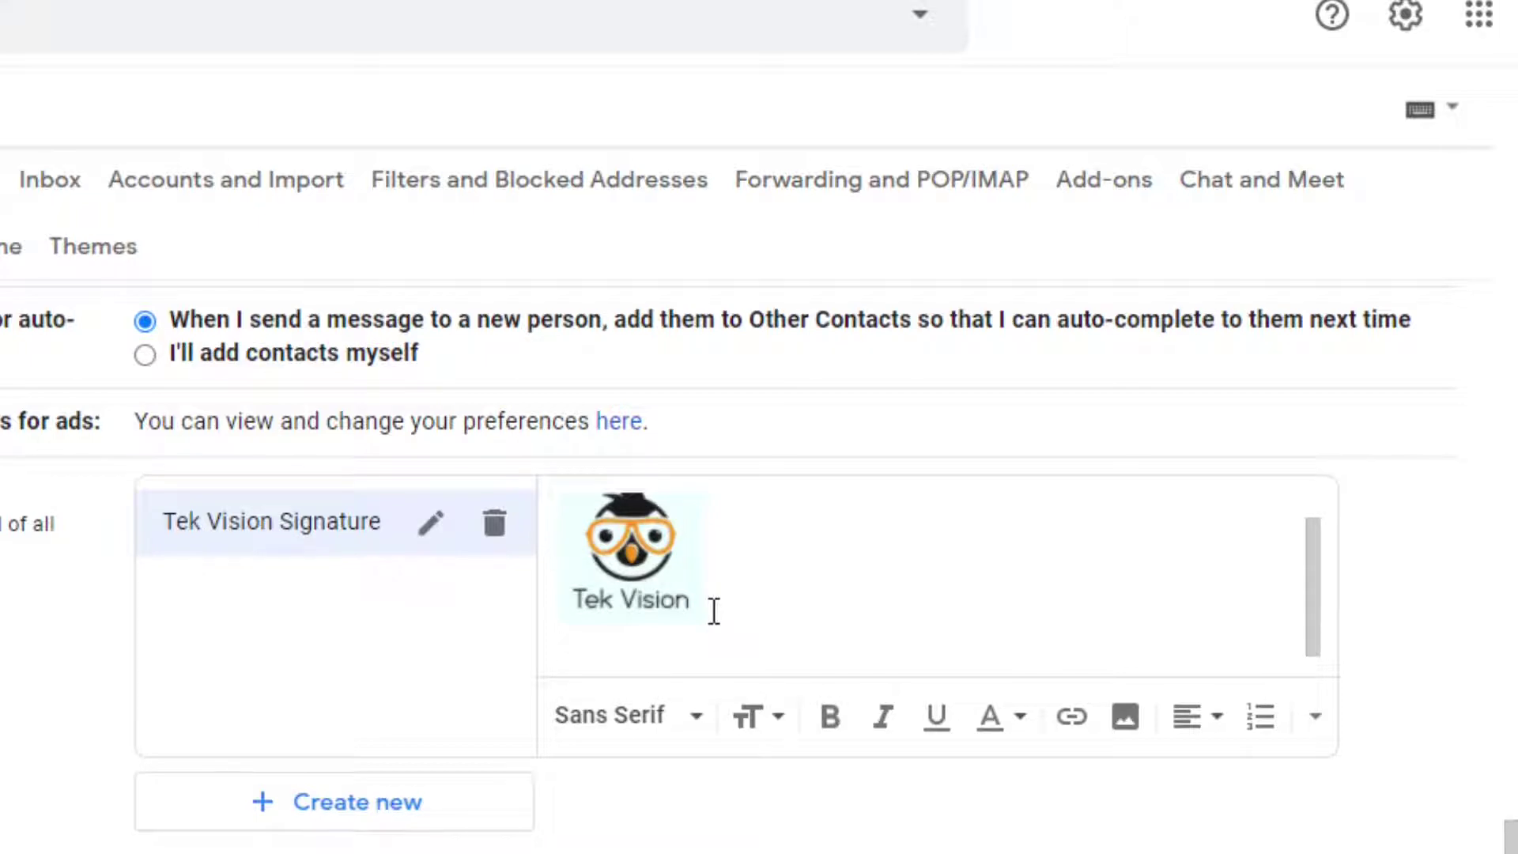
text(Tek Vision )
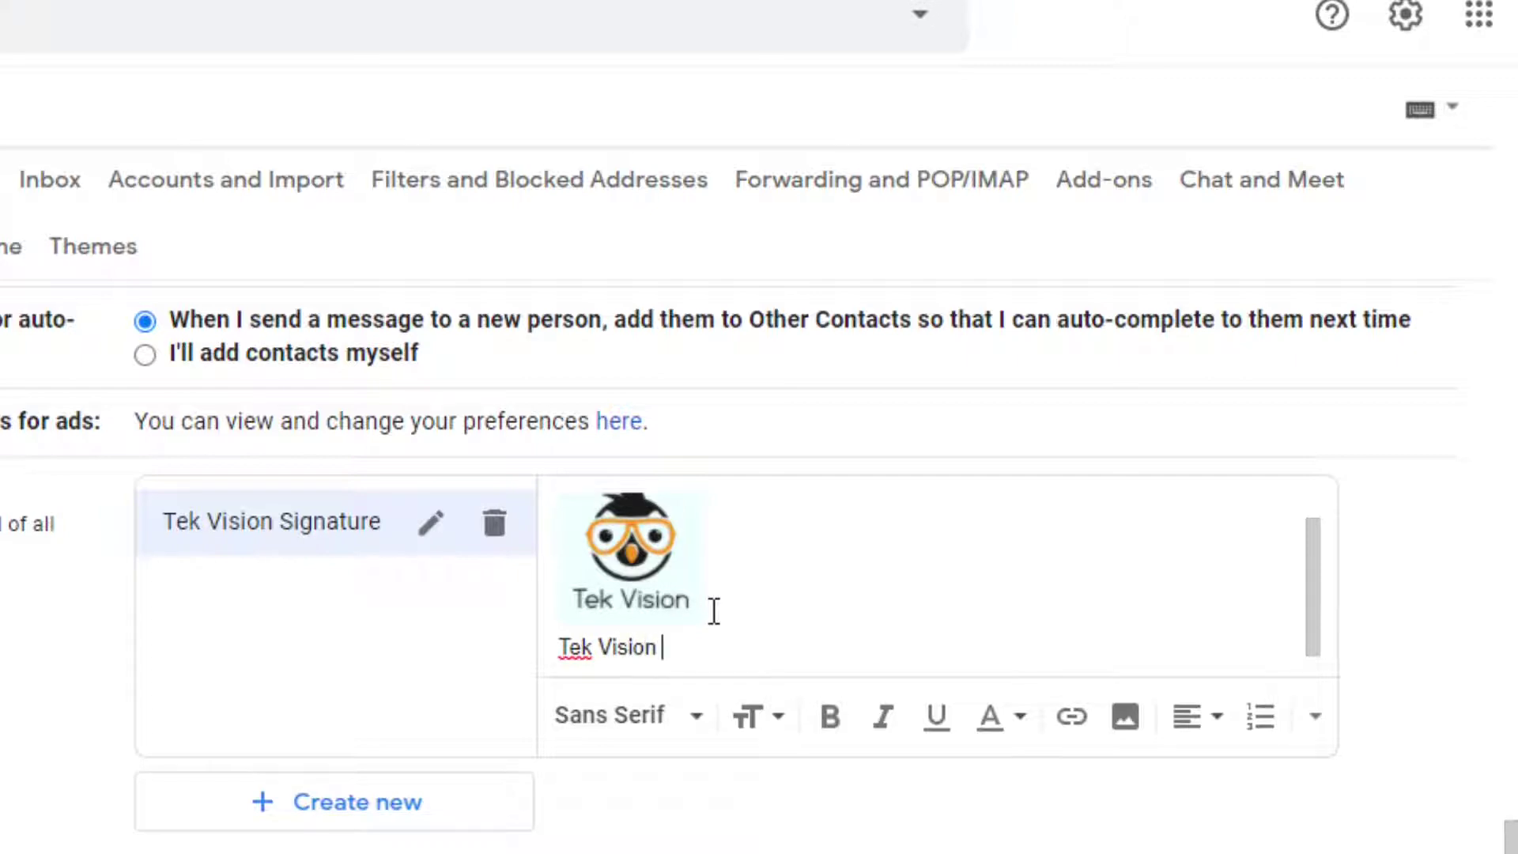
text(Tutorials)
key(shift+Left)
key(shift+Left)
key(shift+Left)
key(shift+Left)
key(shift+Left)
key(shift+Left)
key(shift+Left)
key(shift+Left)
key(shift+Left)
key(shift+Left)
key(shift+Left)
key(shift+Left)
key(shift+Left)
key(shift+Left)
key(shift+Left)
key(shift+Left)
key(shift+Left)
key(shift+Left)
key(shift+Left)
key(shift+Left)
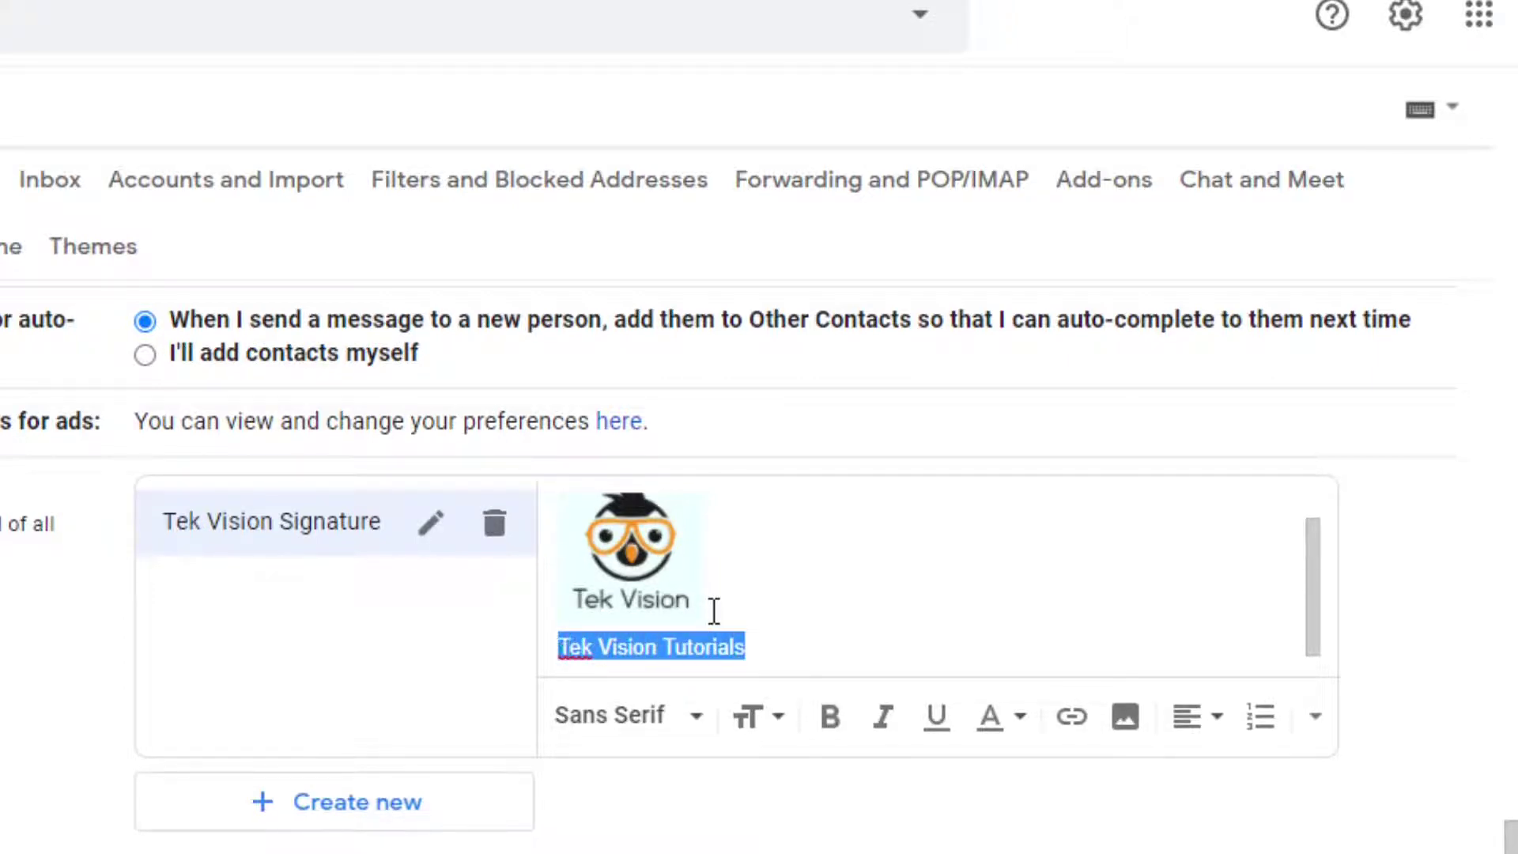
click(830, 721)
click(887, 721)
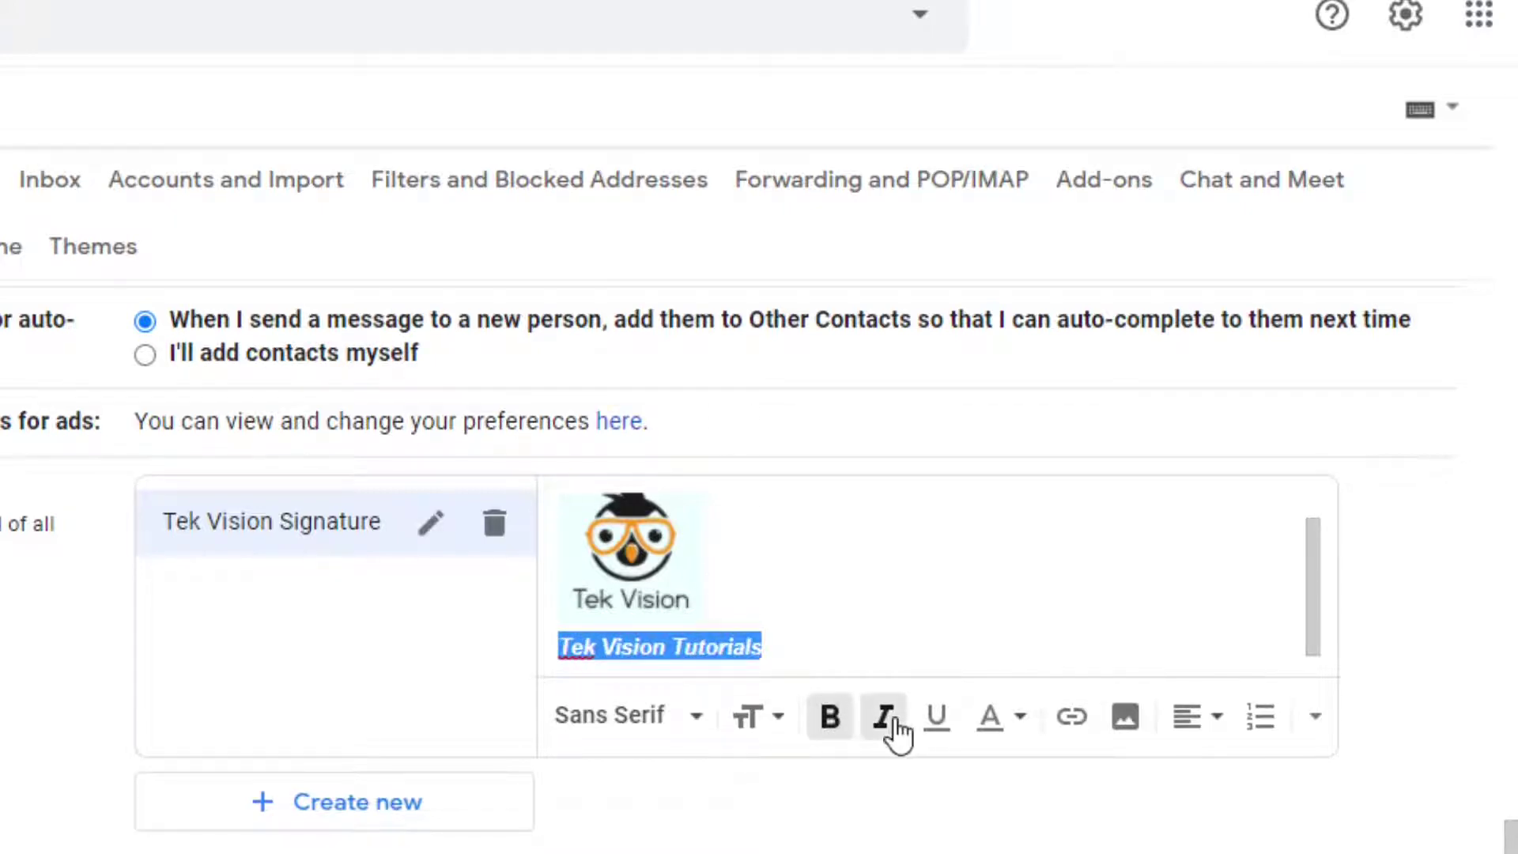
click(779, 729)
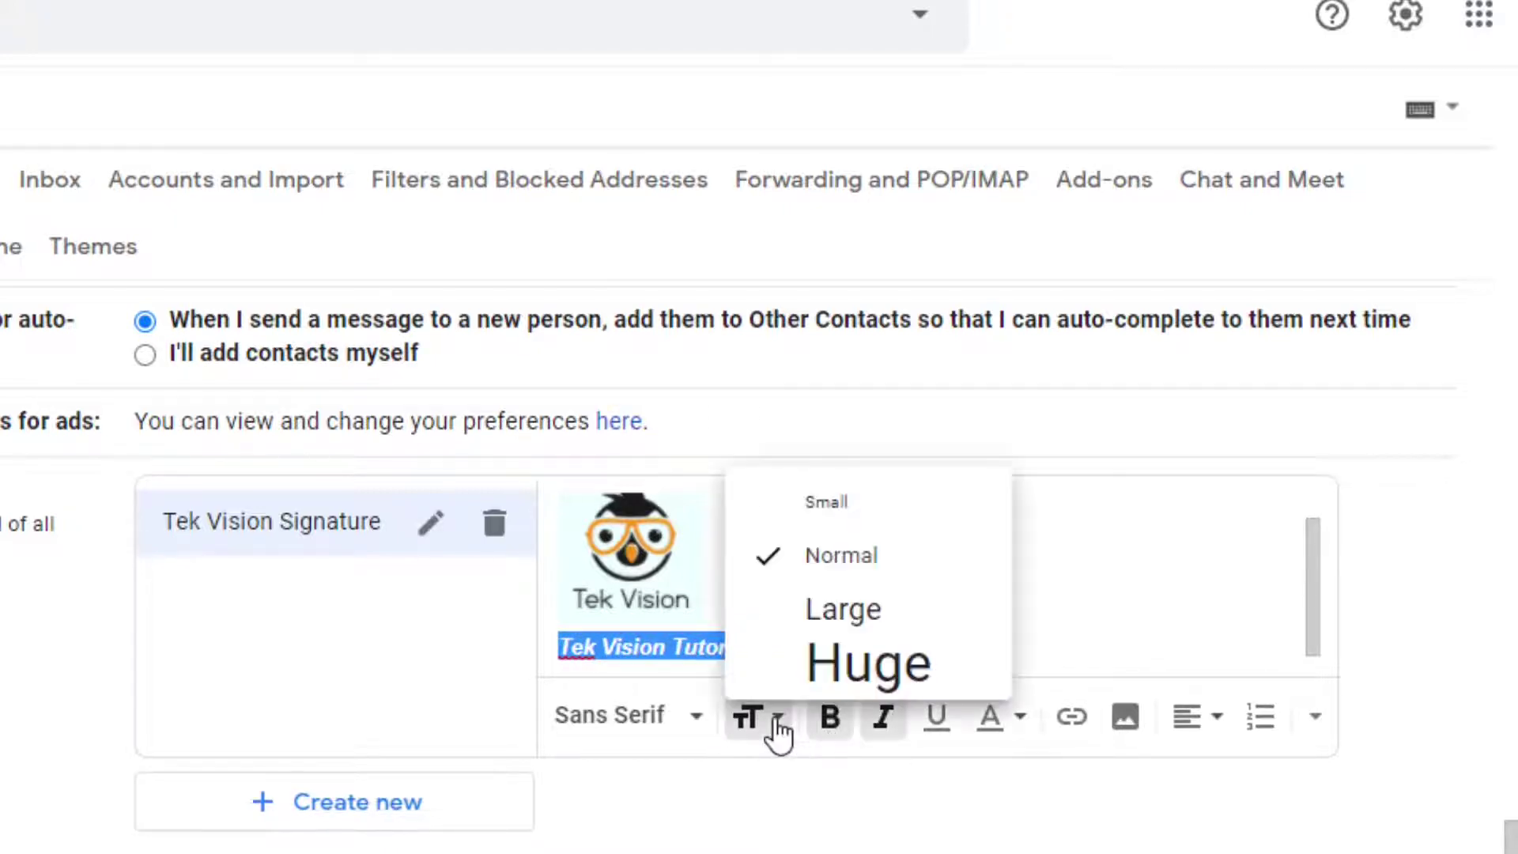
click(805, 665)
Start a new line under the title with Large text size
click(1069, 627)
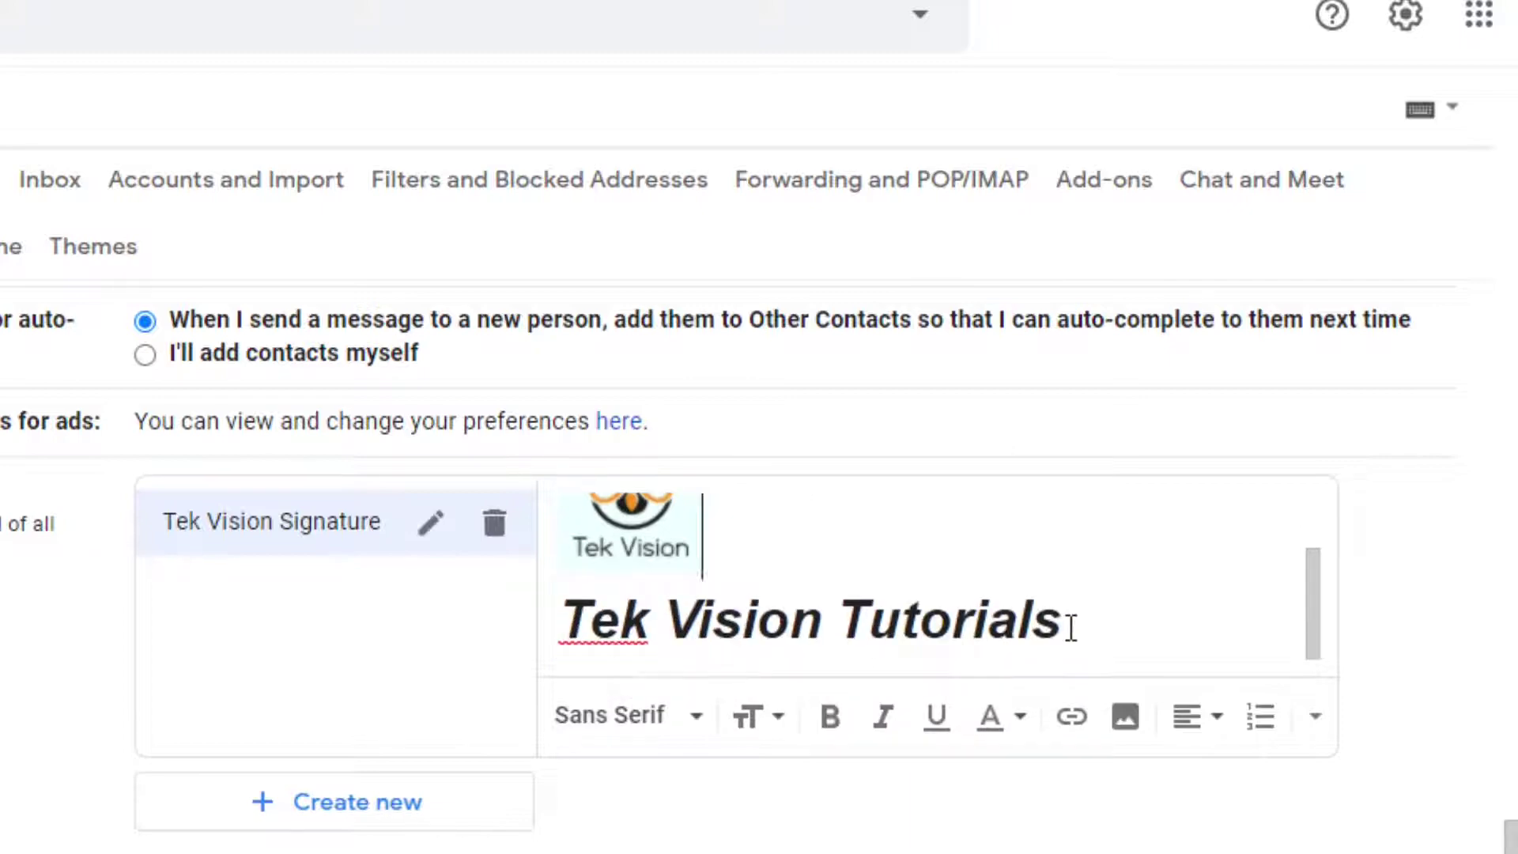
key(Return)
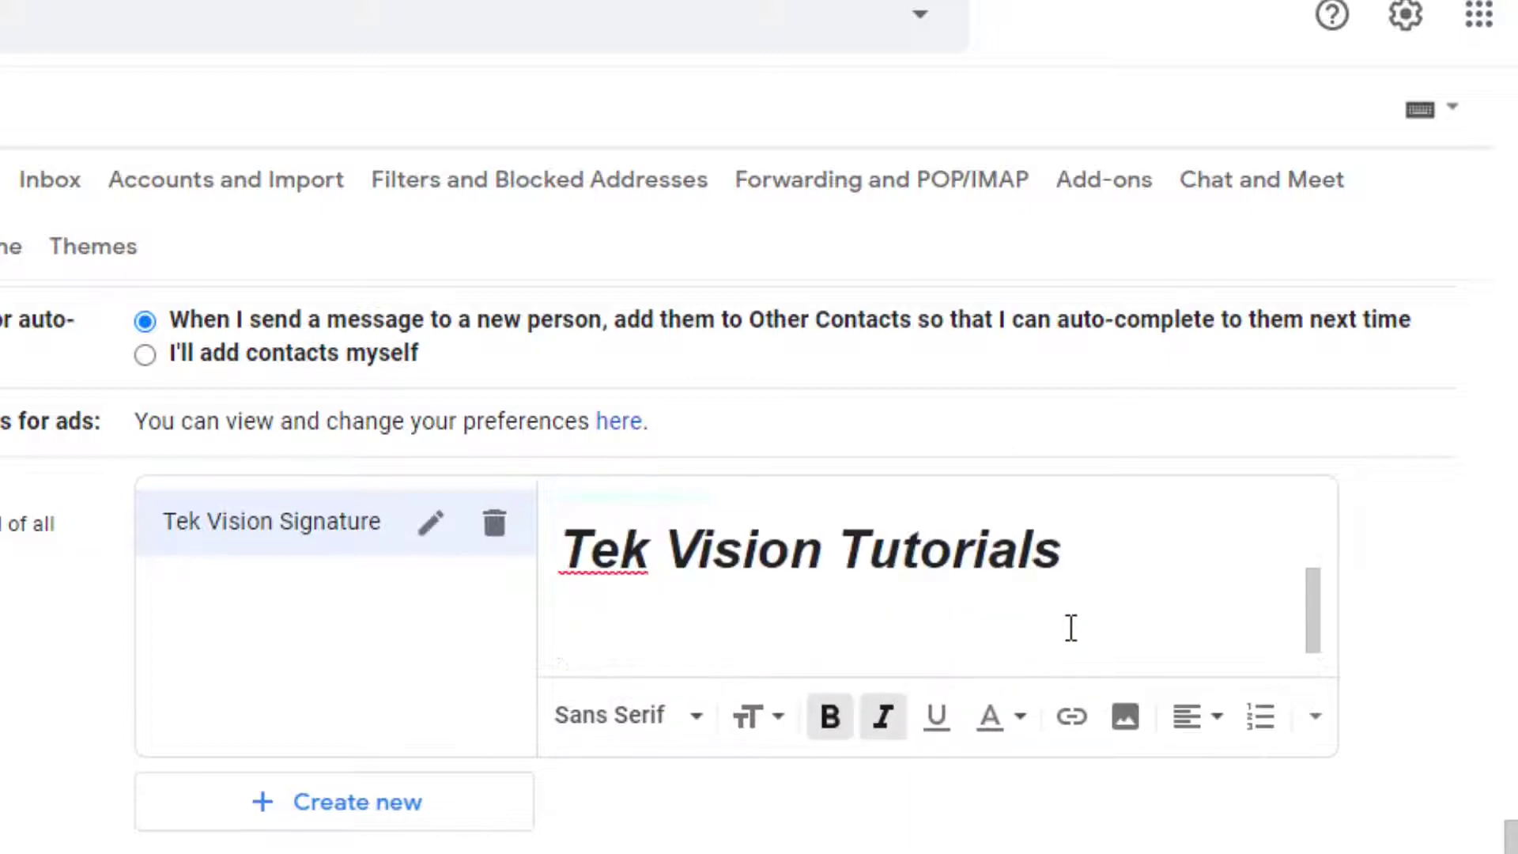
text(C)
key(BackSpace)
scroll(1070, 627, up, 3)
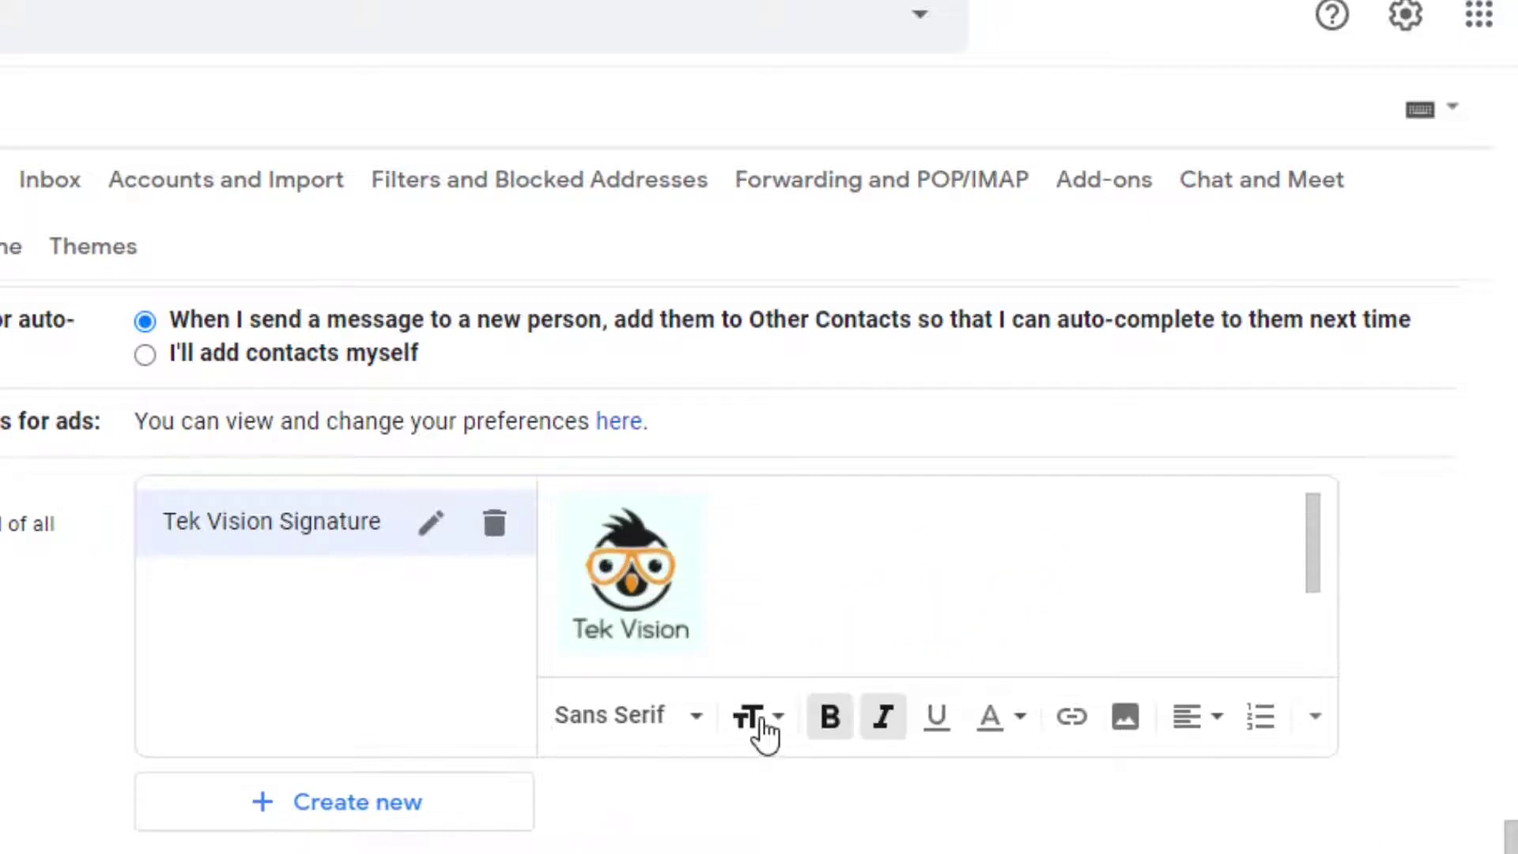
click(761, 728)
click(830, 609)
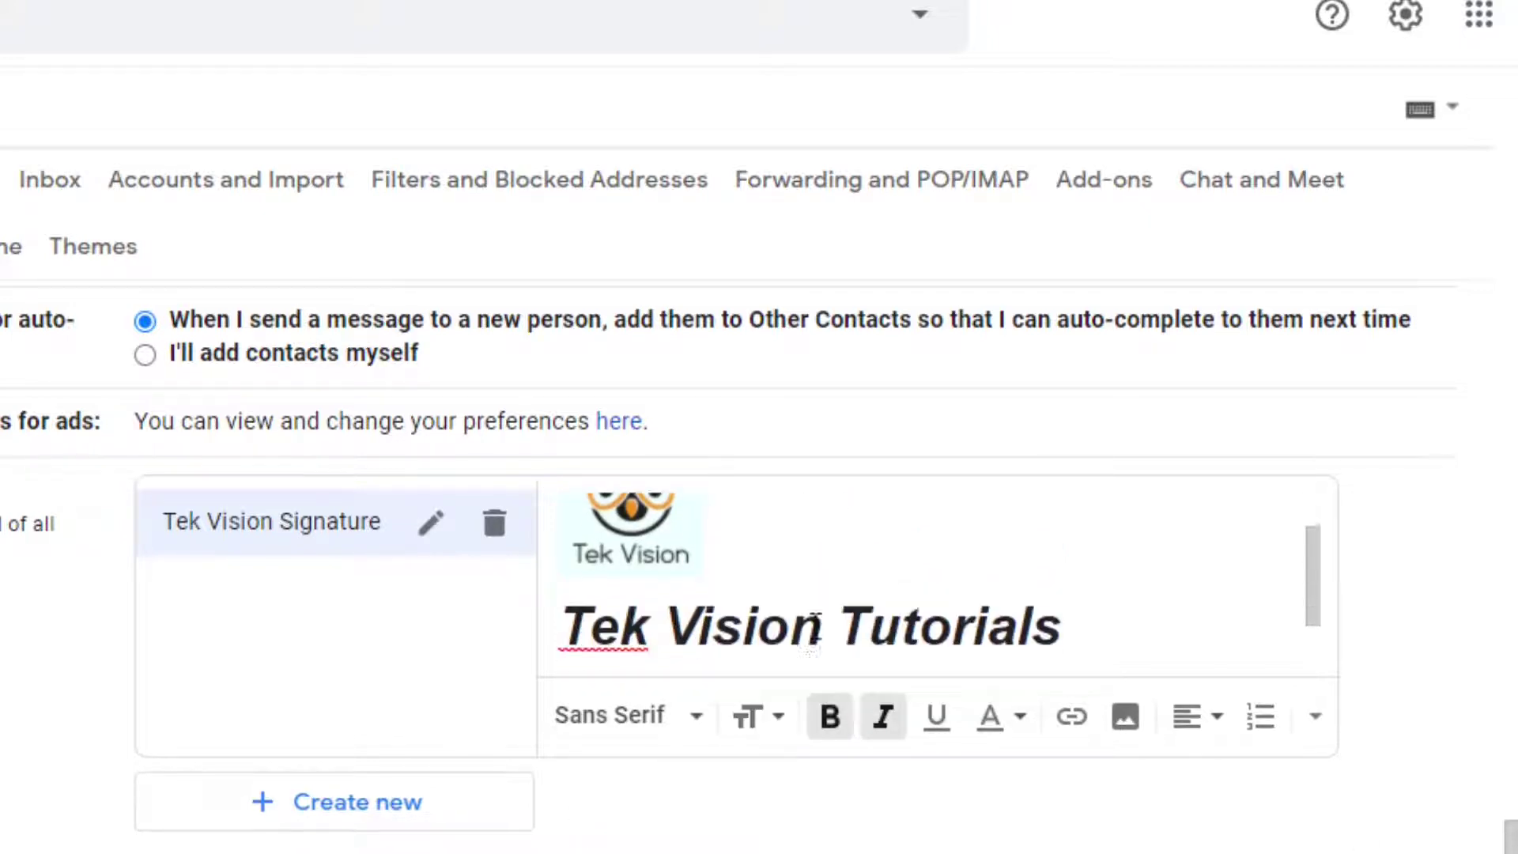
Type the line 'Contact Me From E - Mail :-' and turn bold off
text(Co)
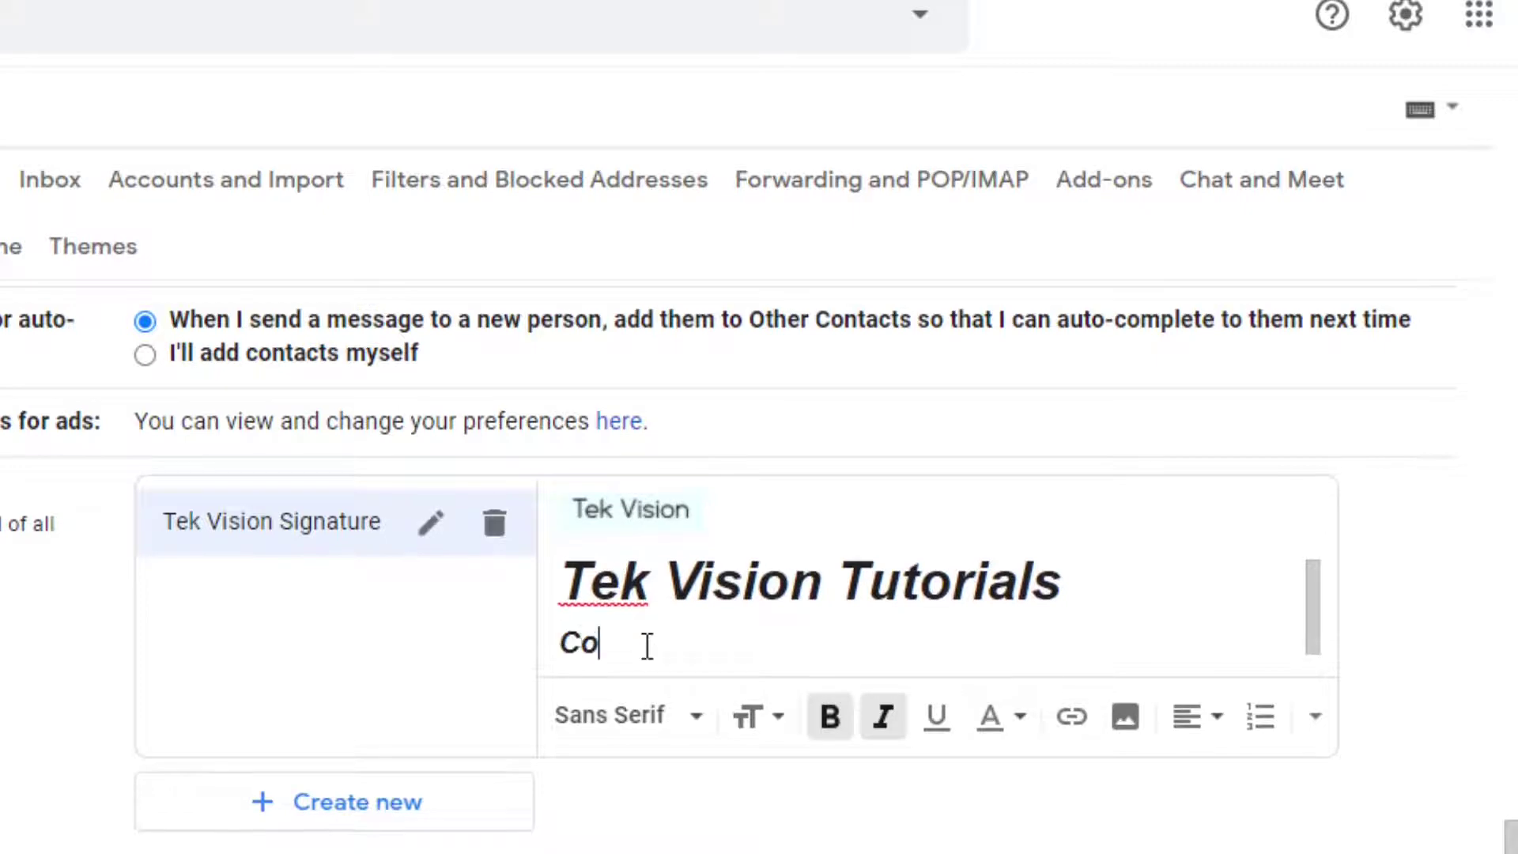
text(ntact Me )
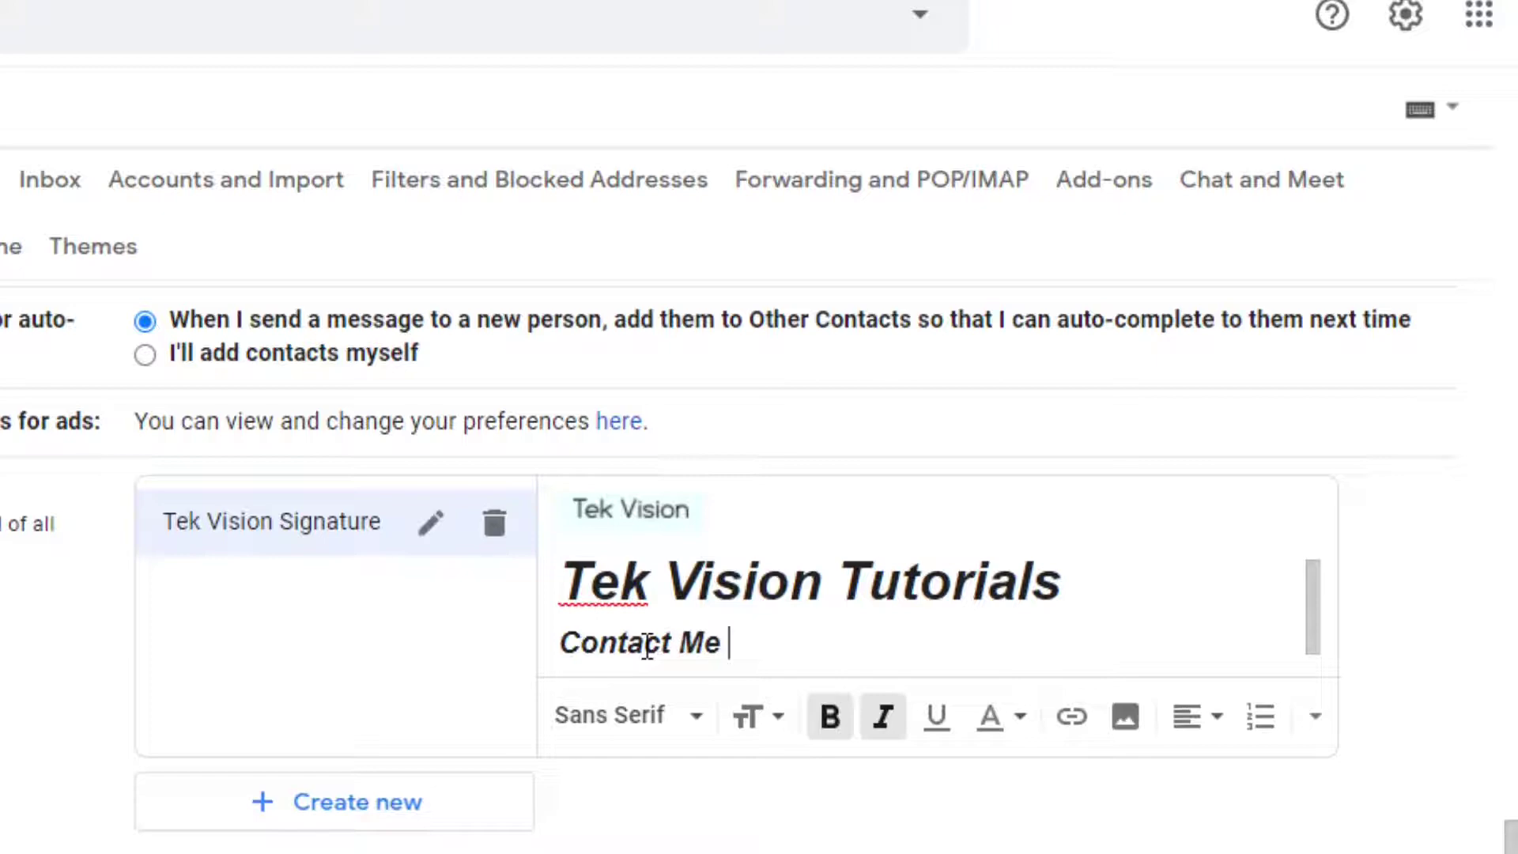
text(From )
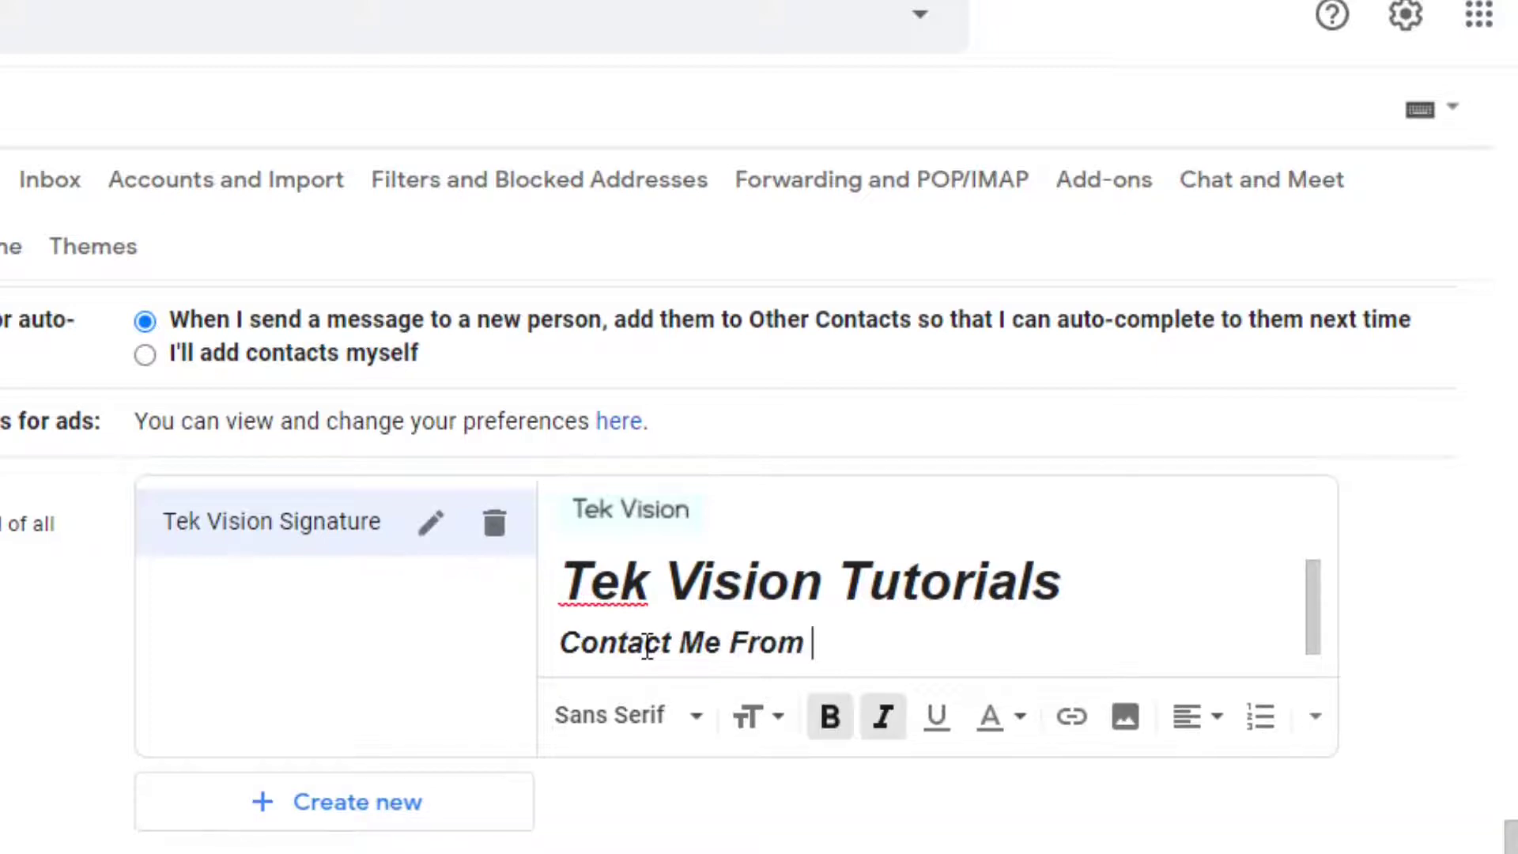
text(E - M)
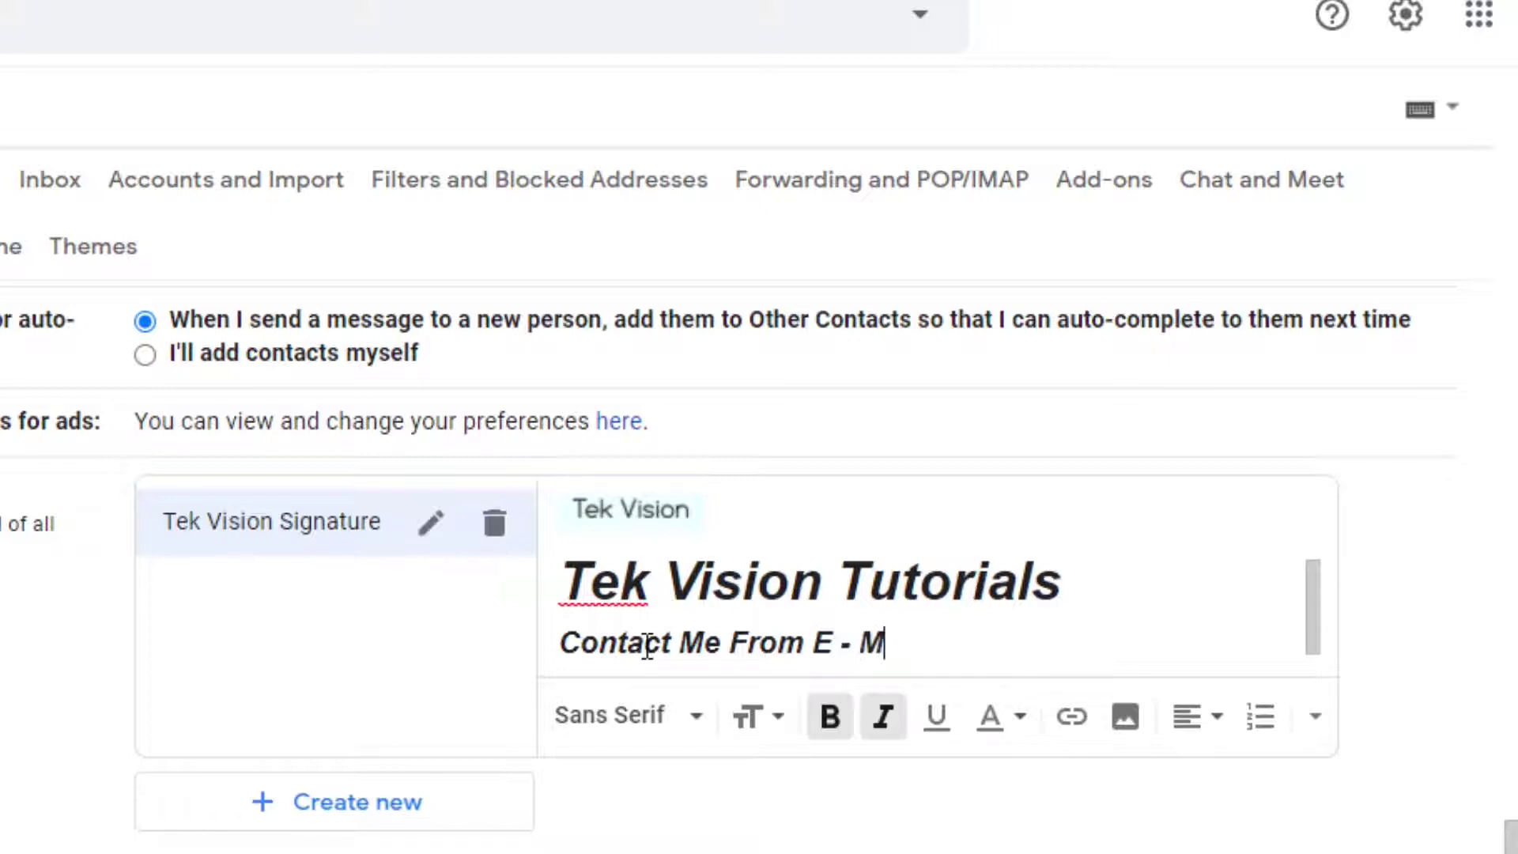
text(ail -)
key(BackSpace)
text(:-)
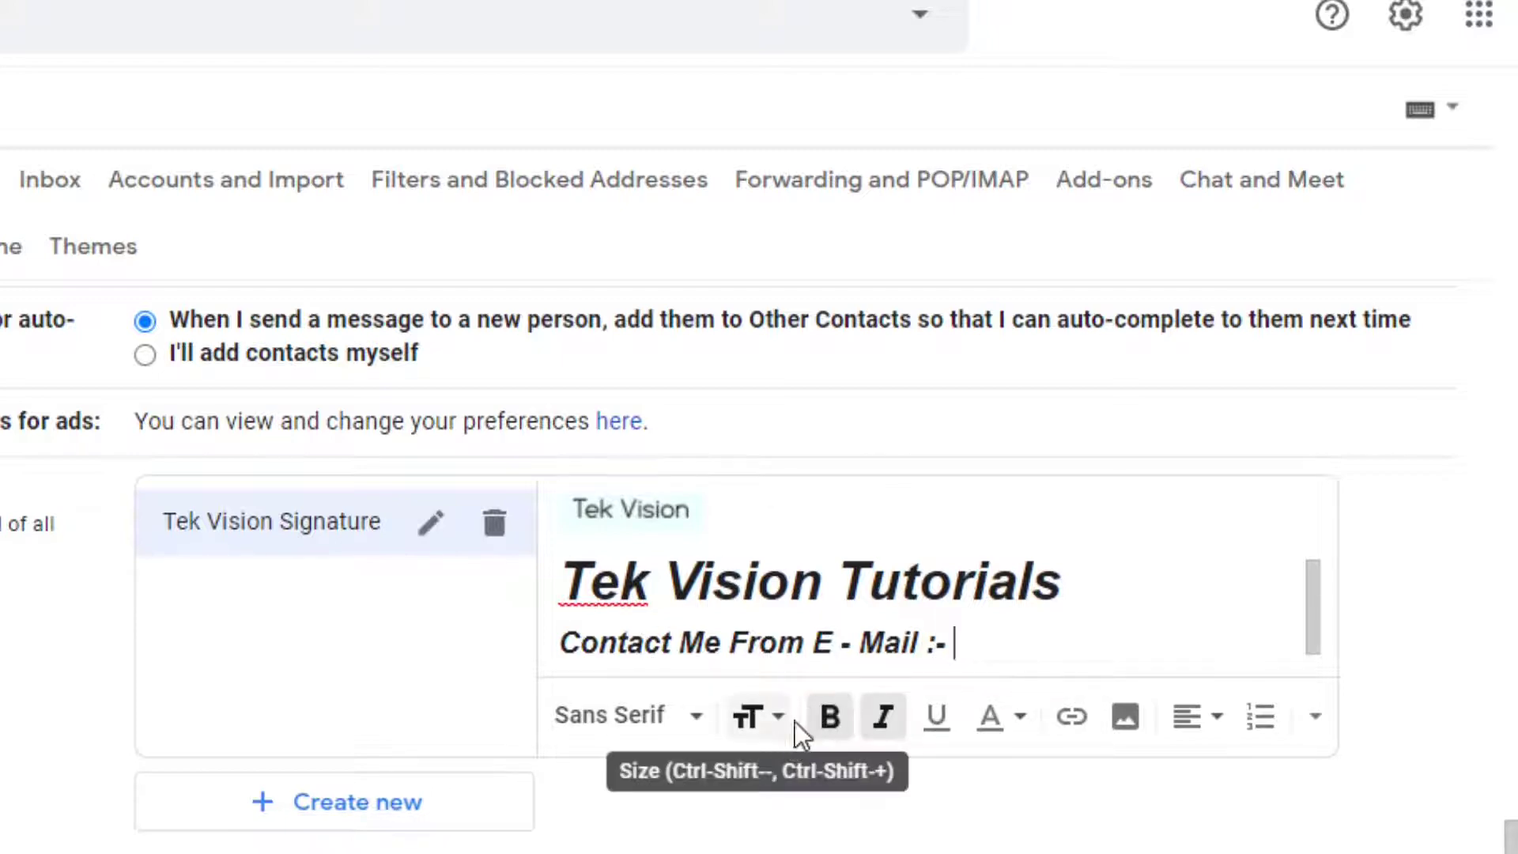
click(827, 723)
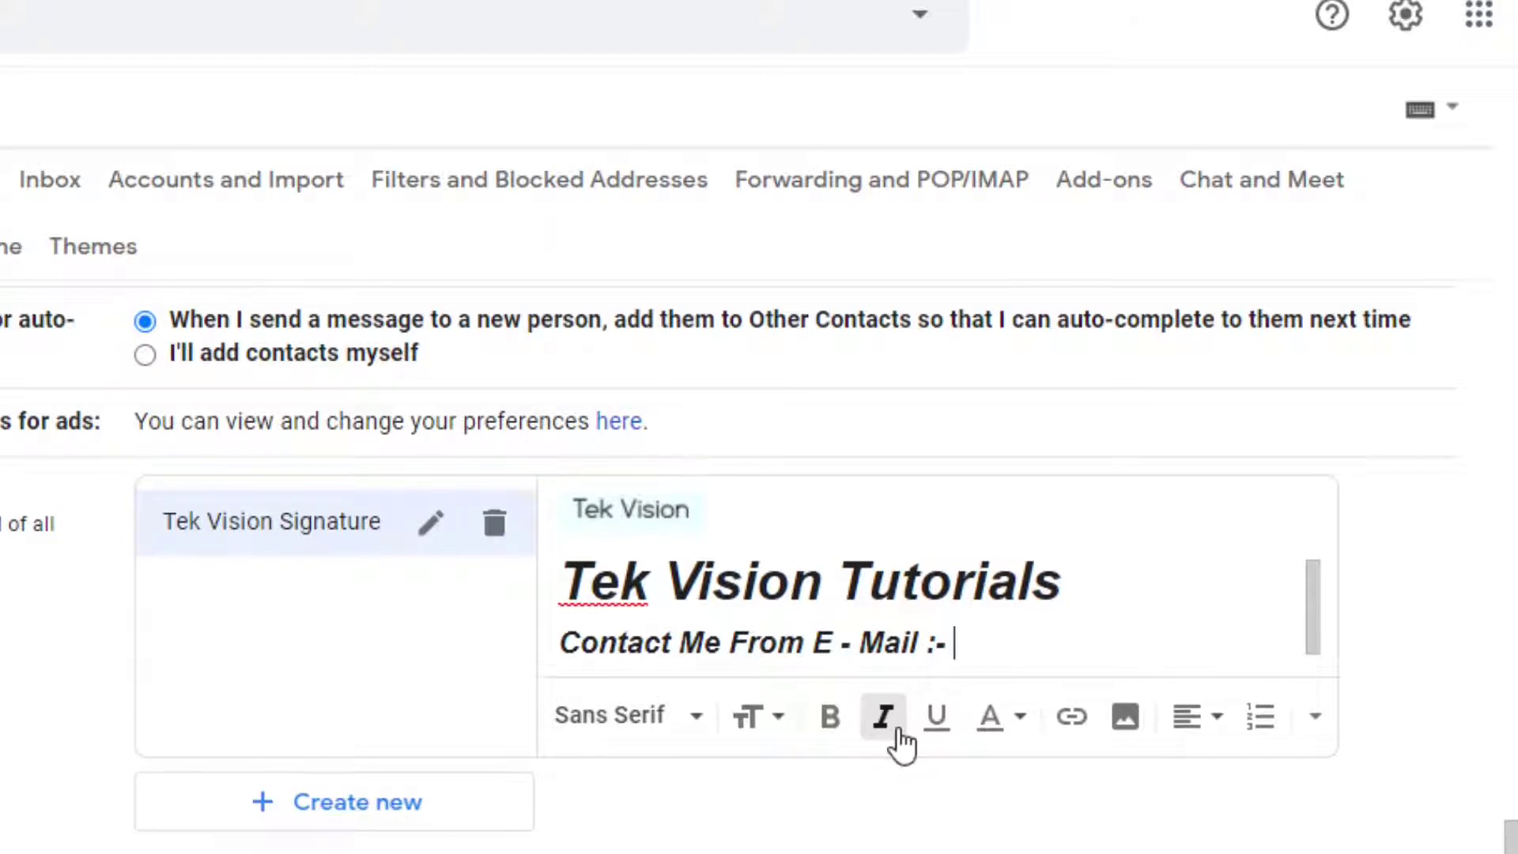
Make the 'Tek Vision Tutorials' title red and underlined
drag(1060, 585, 560, 605)
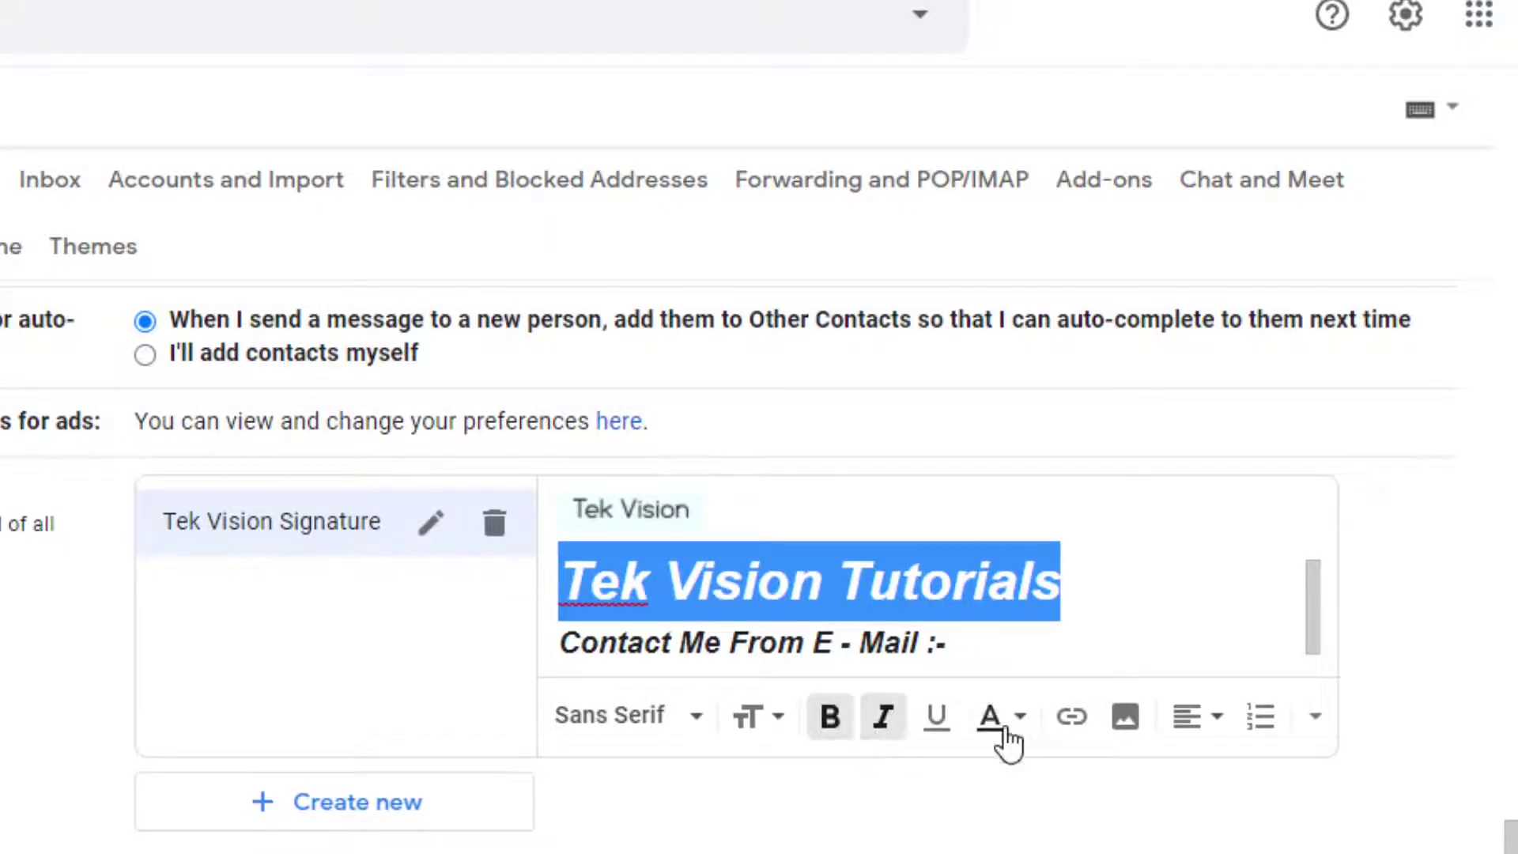
click(1013, 718)
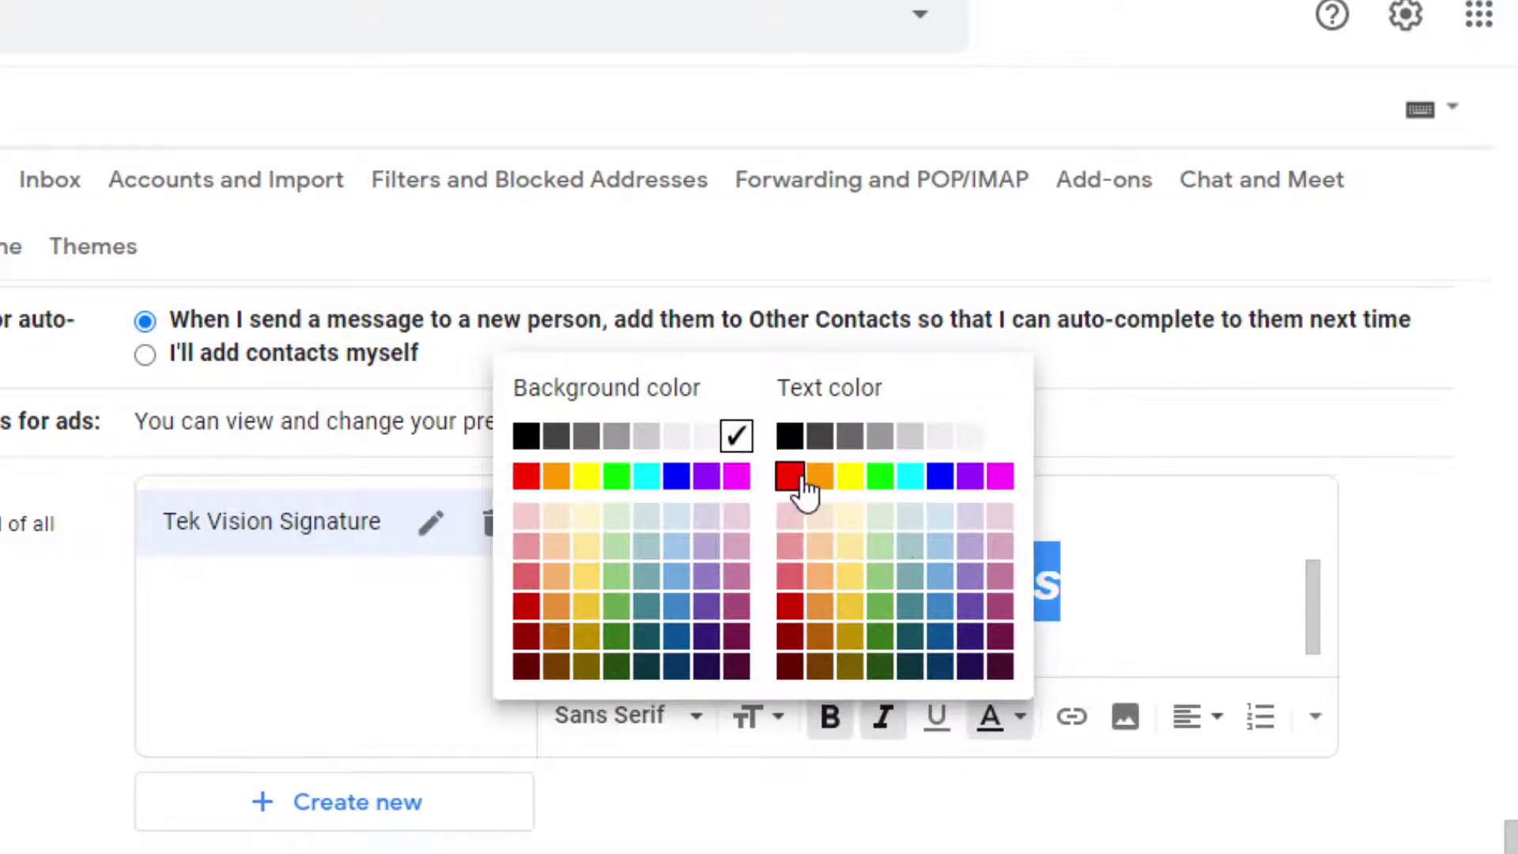
click(803, 481)
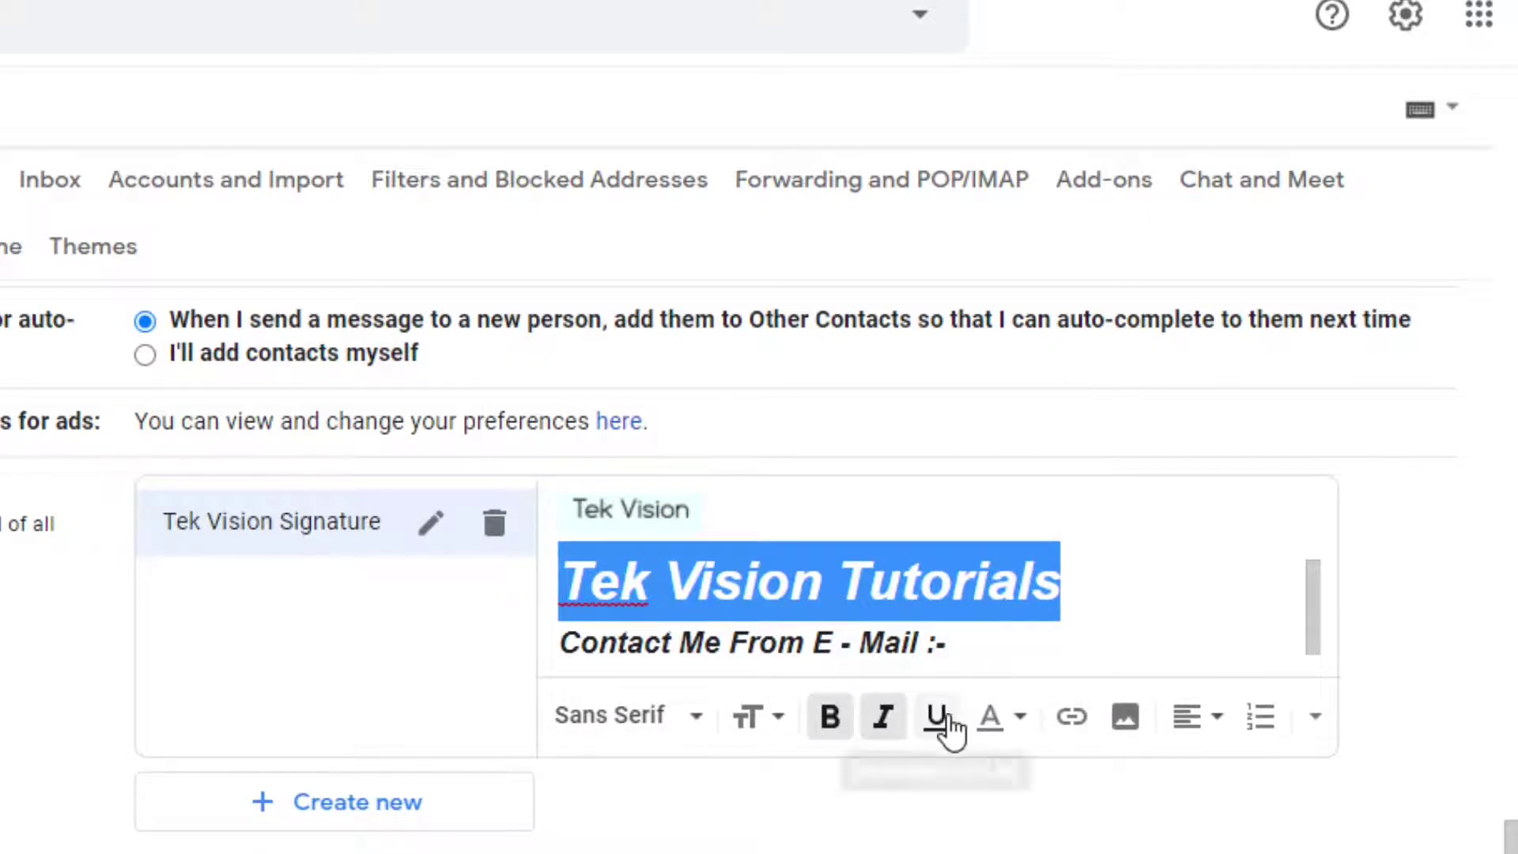
click(943, 716)
Type the contact e-mail address in plain text, without bold or italic
click(967, 642)
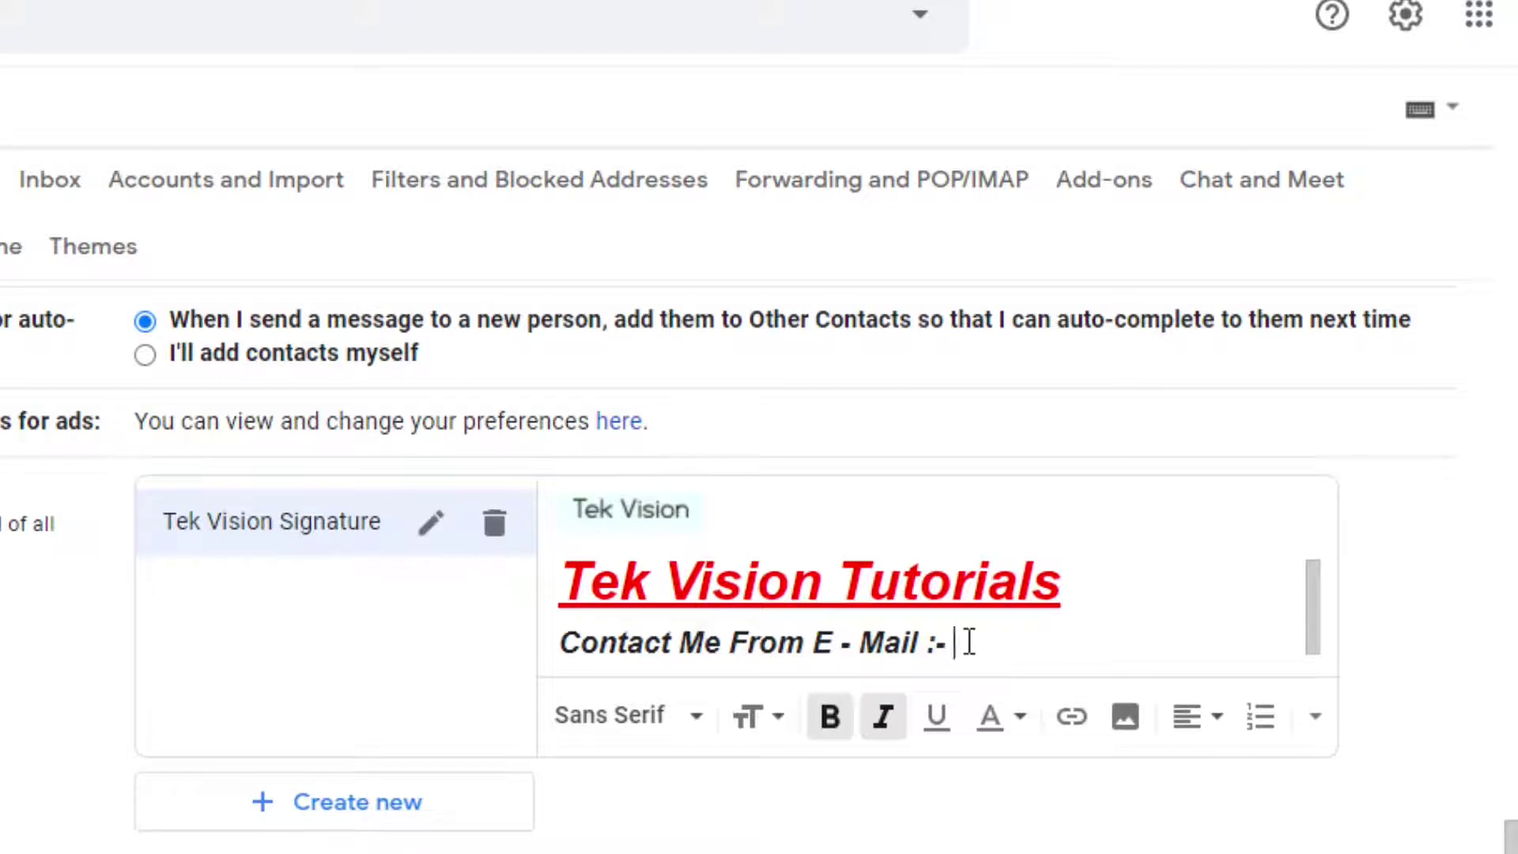
text(tek)
key(BackSpace)
key(BackSpace)
key(BackSpace)
click(838, 717)
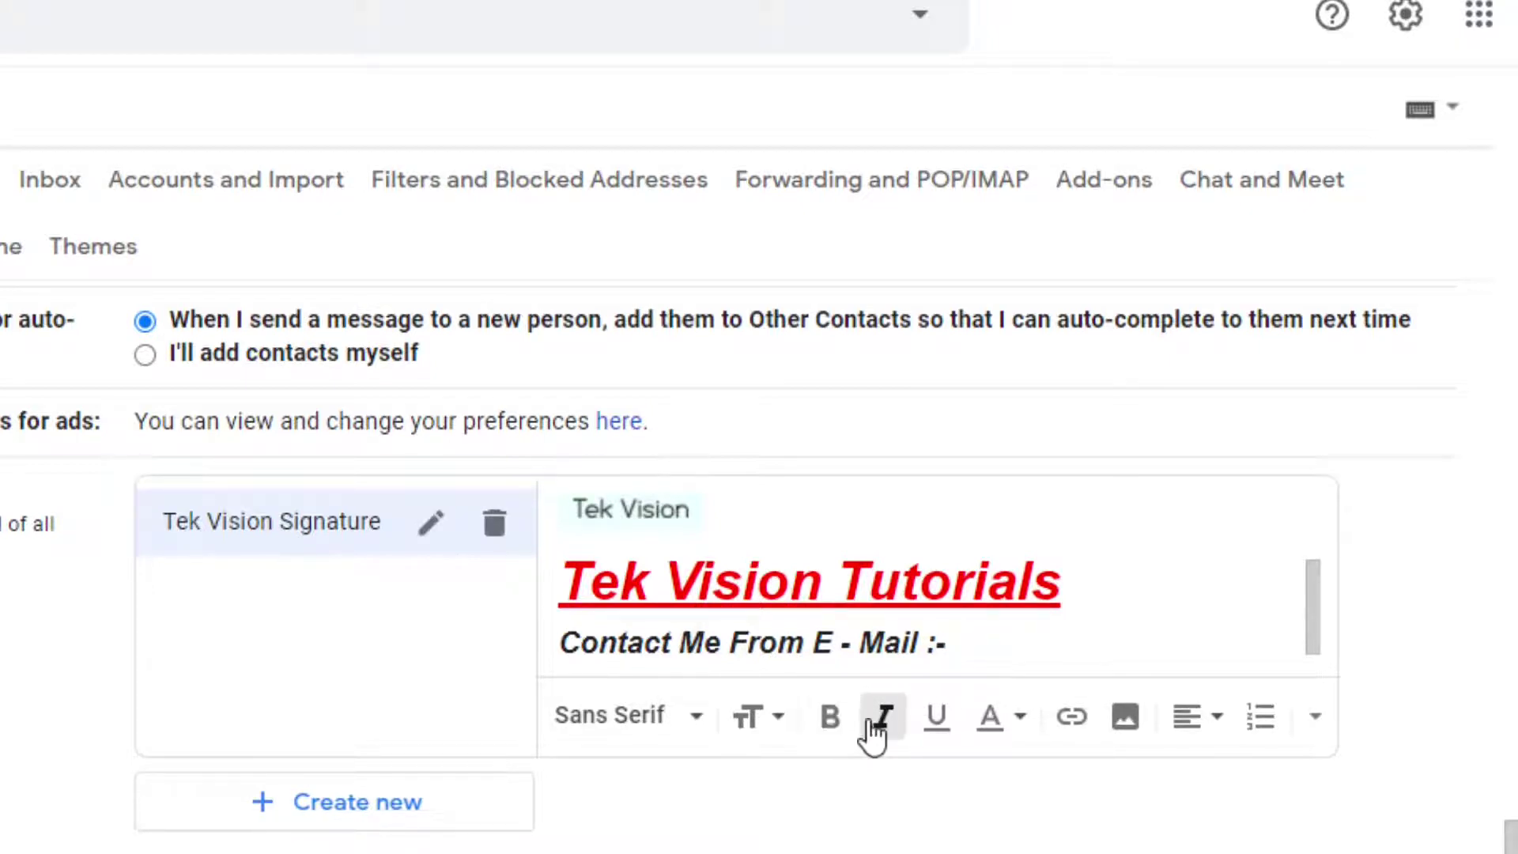
click(877, 721)
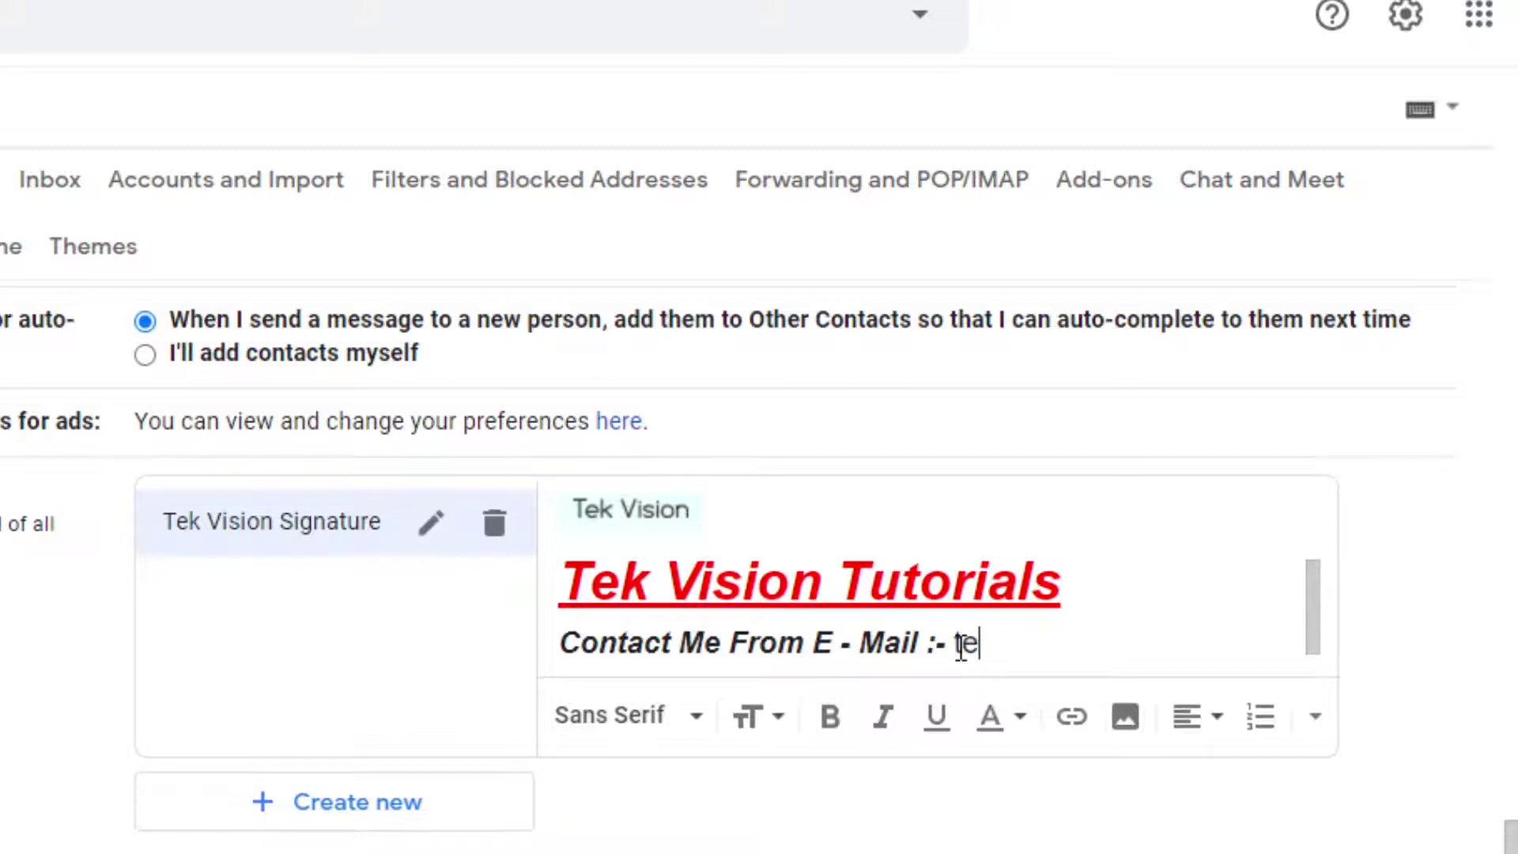
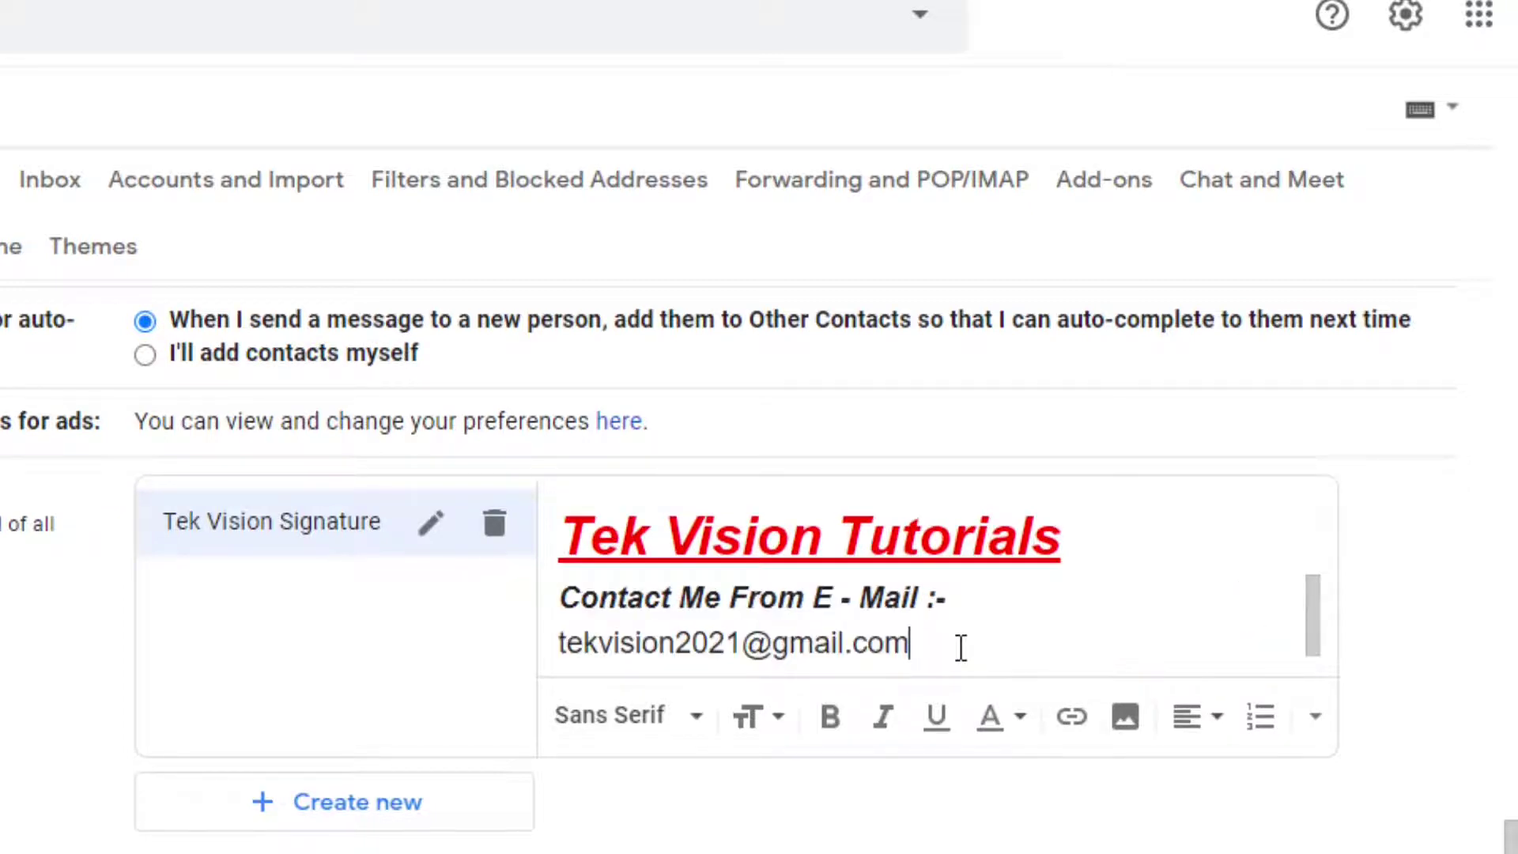
Check the alignment options without changing them, then add an empty line below the e-mail address
key(Up)
key(Left)
key(Left)
key(Left)
key(Left)
key(Left)
key(Left)
key(Left)
key(Left)
key(Left)
key(Left)
key(Left)
key(Left)
key(Left)
key(Left)
key(Left)
key(Left)
key(Left)
key(Left)
key(Left)
key(Left)
key(Left)
key(Left)
key(Left)
key(Left)
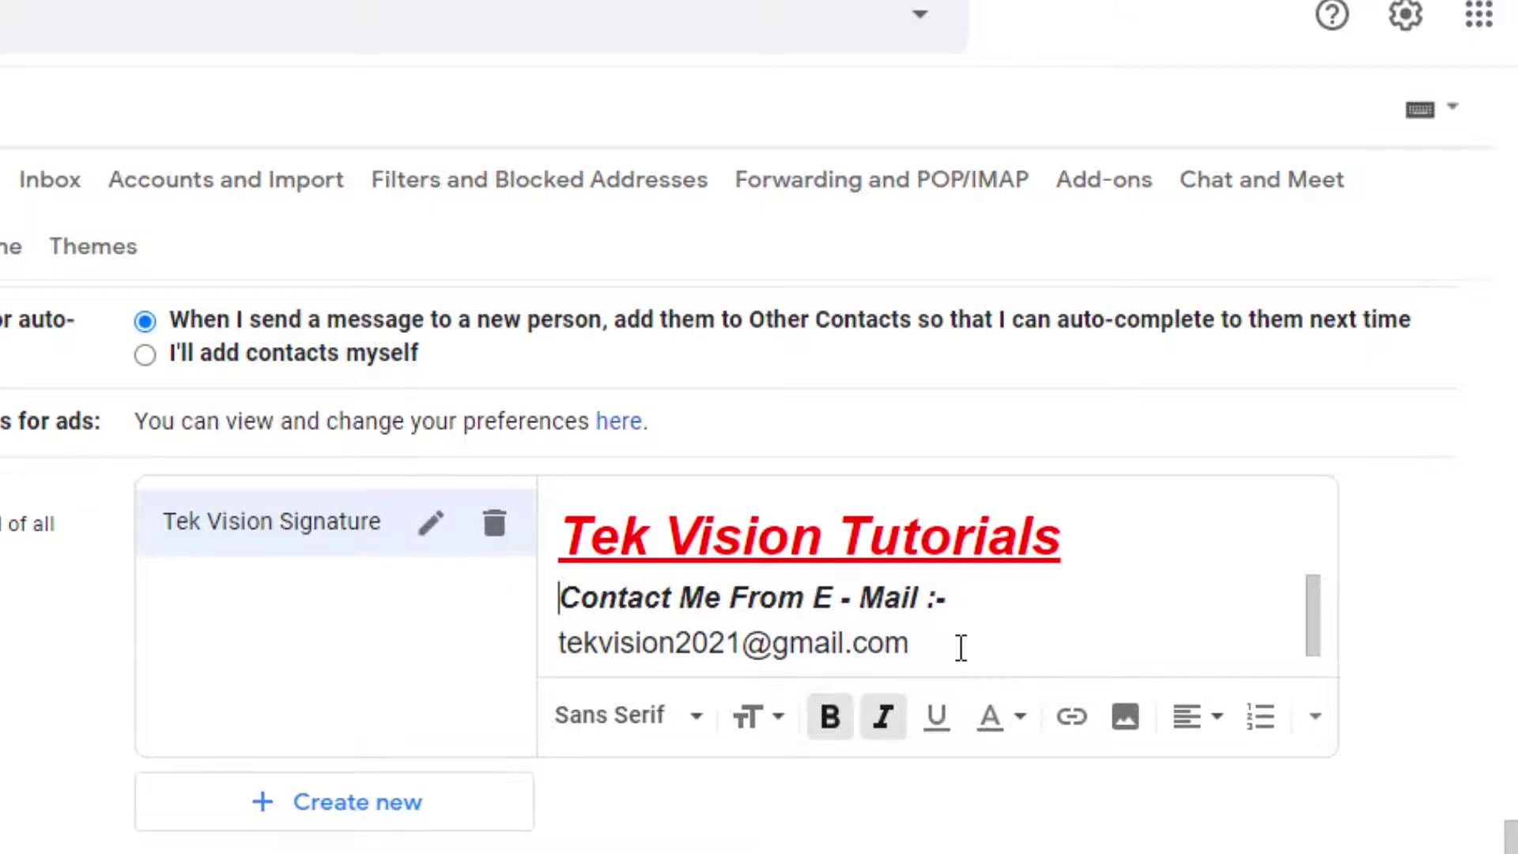
click(1313, 721)
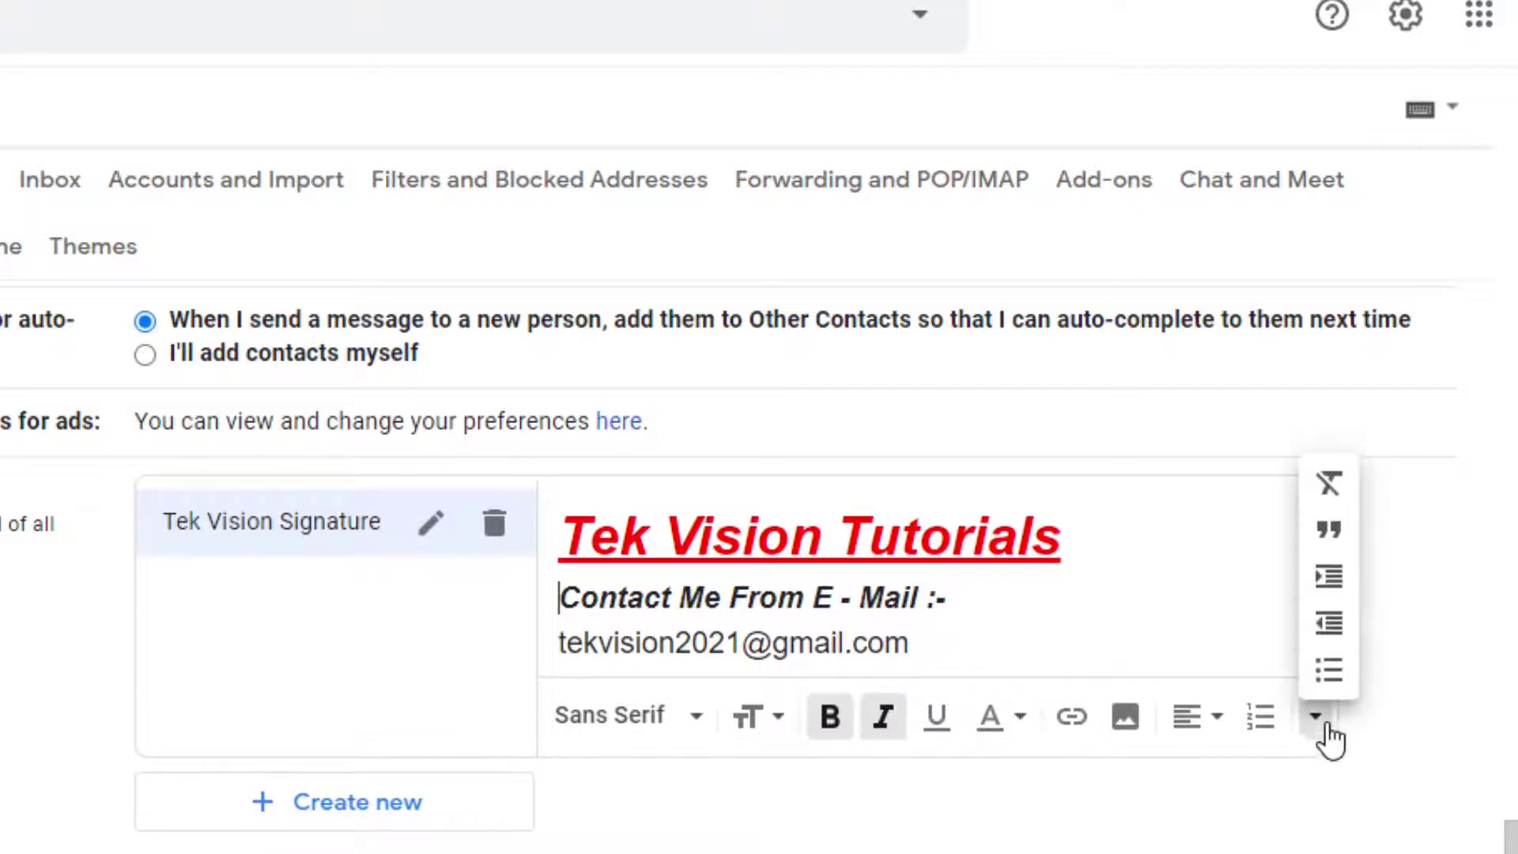
click(1212, 725)
click(1212, 727)
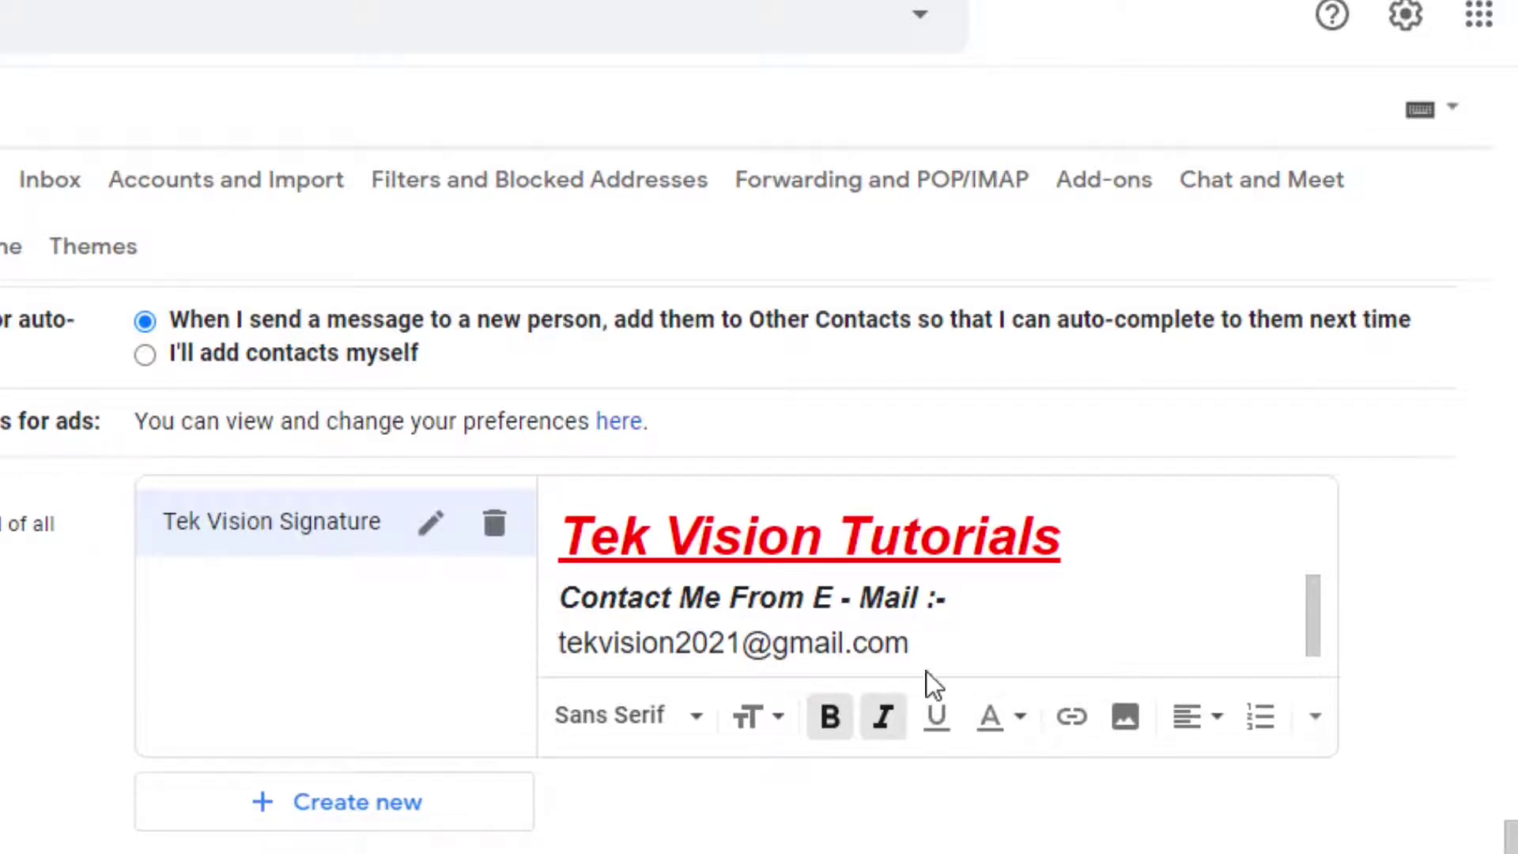
click(902, 636)
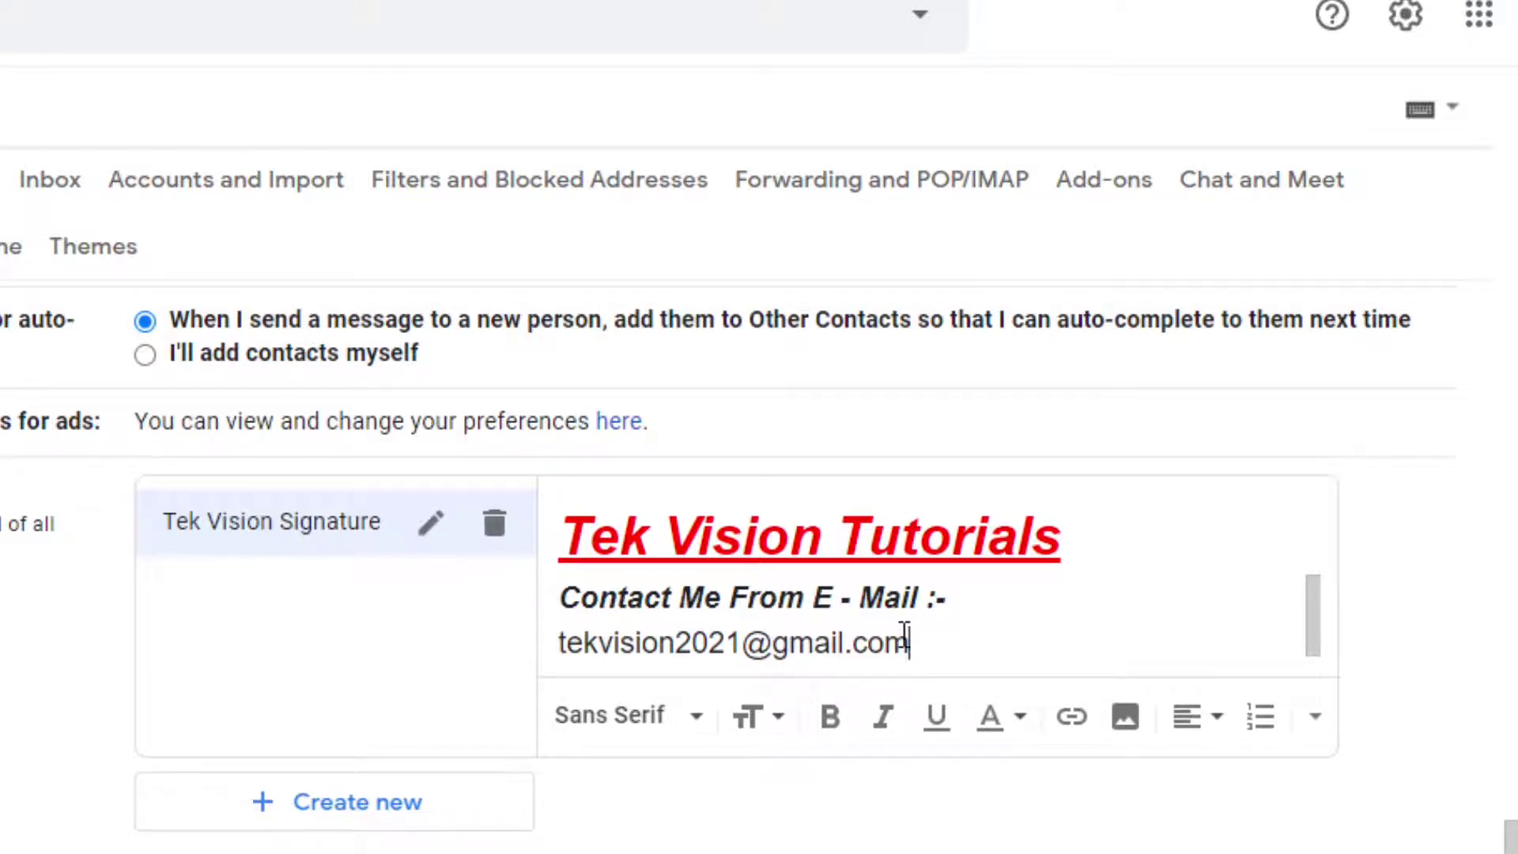
key(Return)
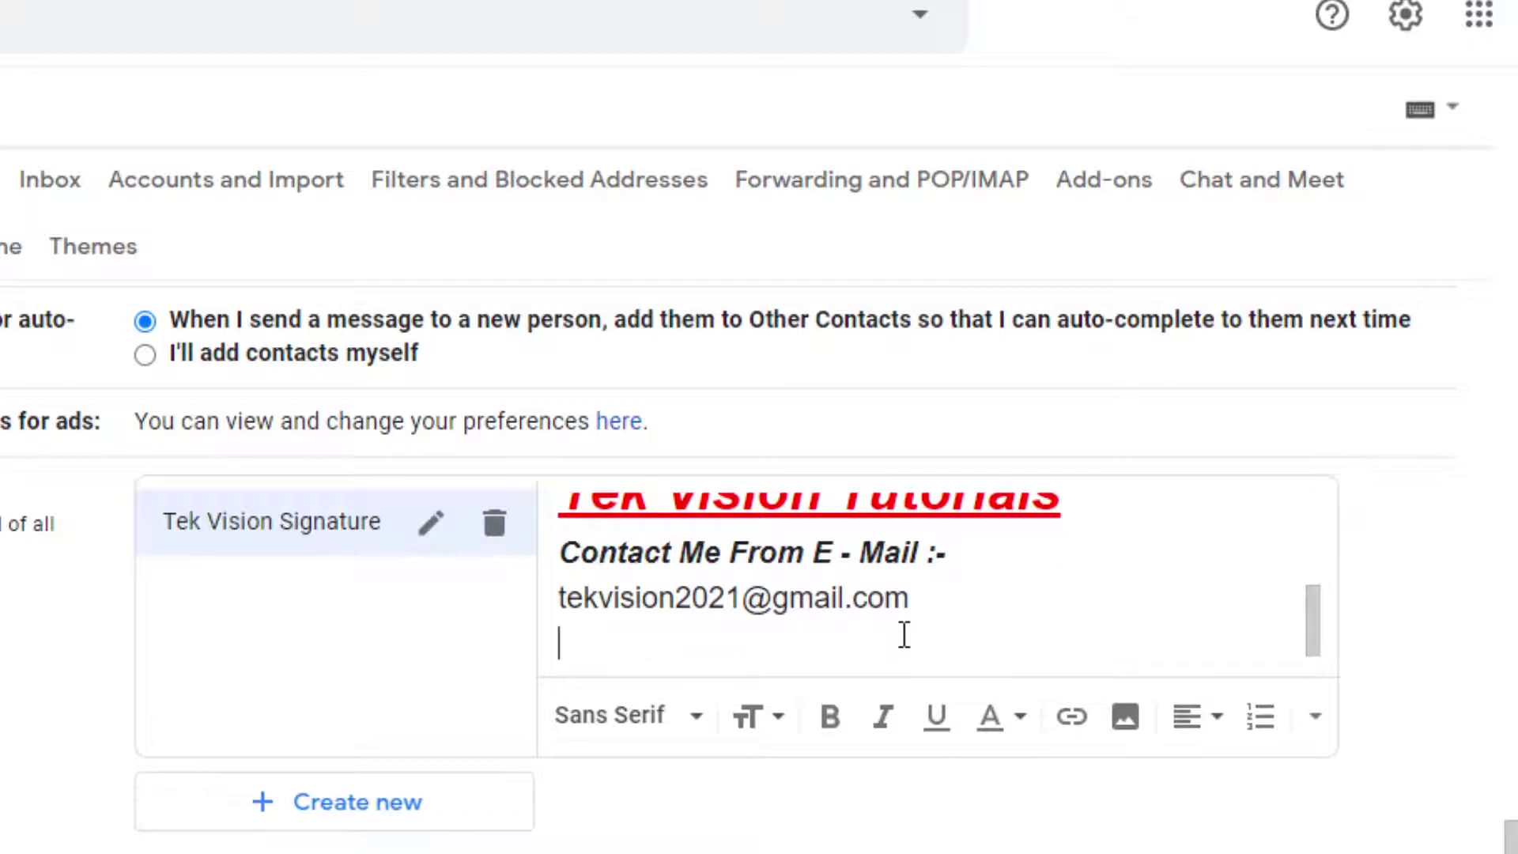
Add a bold italic 'Follow Me On Instergram :-' line
text(Follow M)
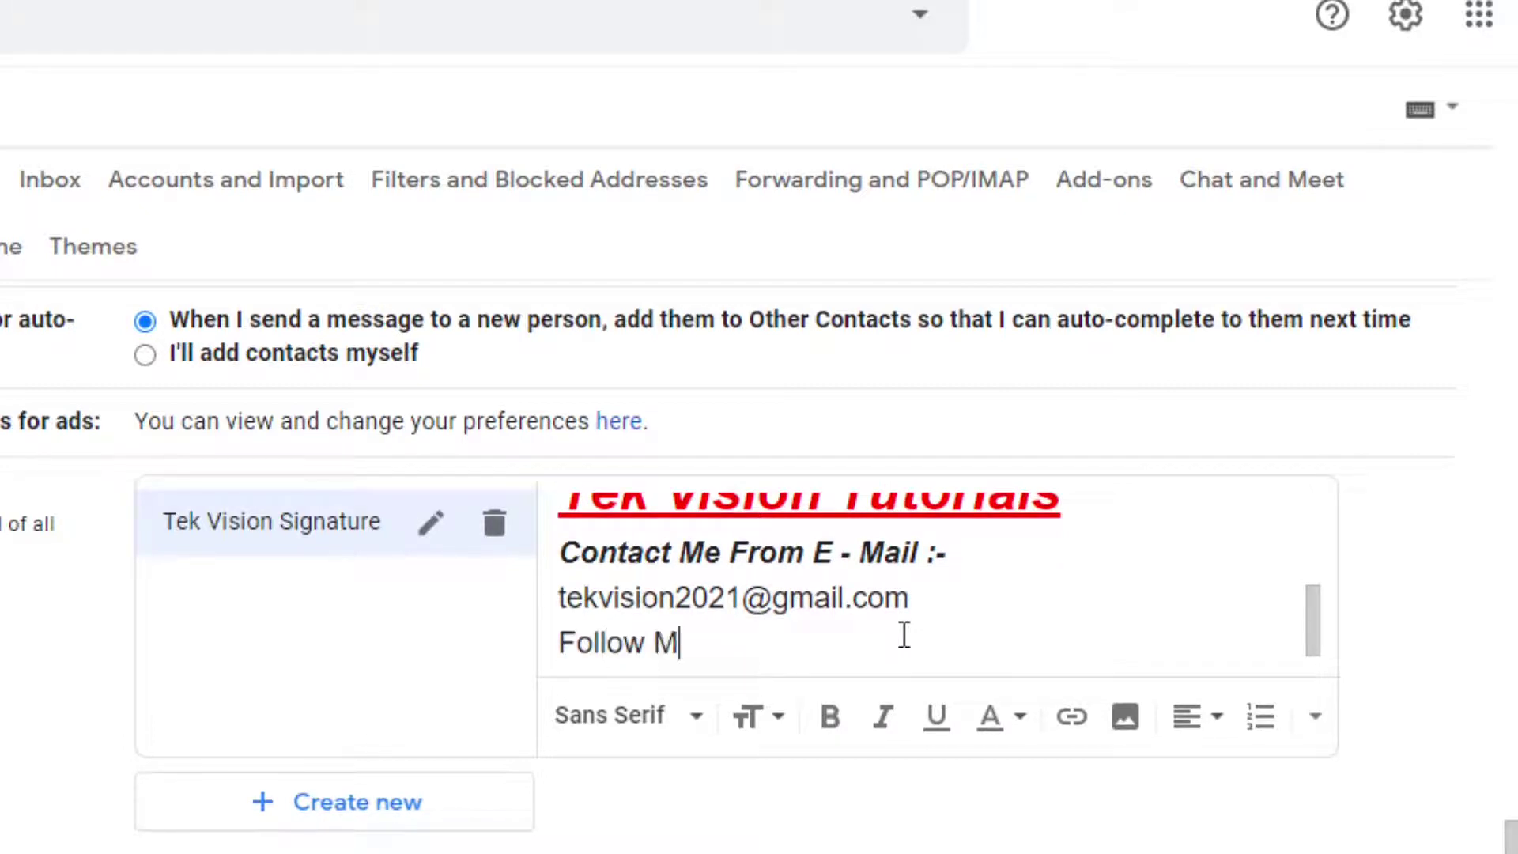
text(e On Instr)
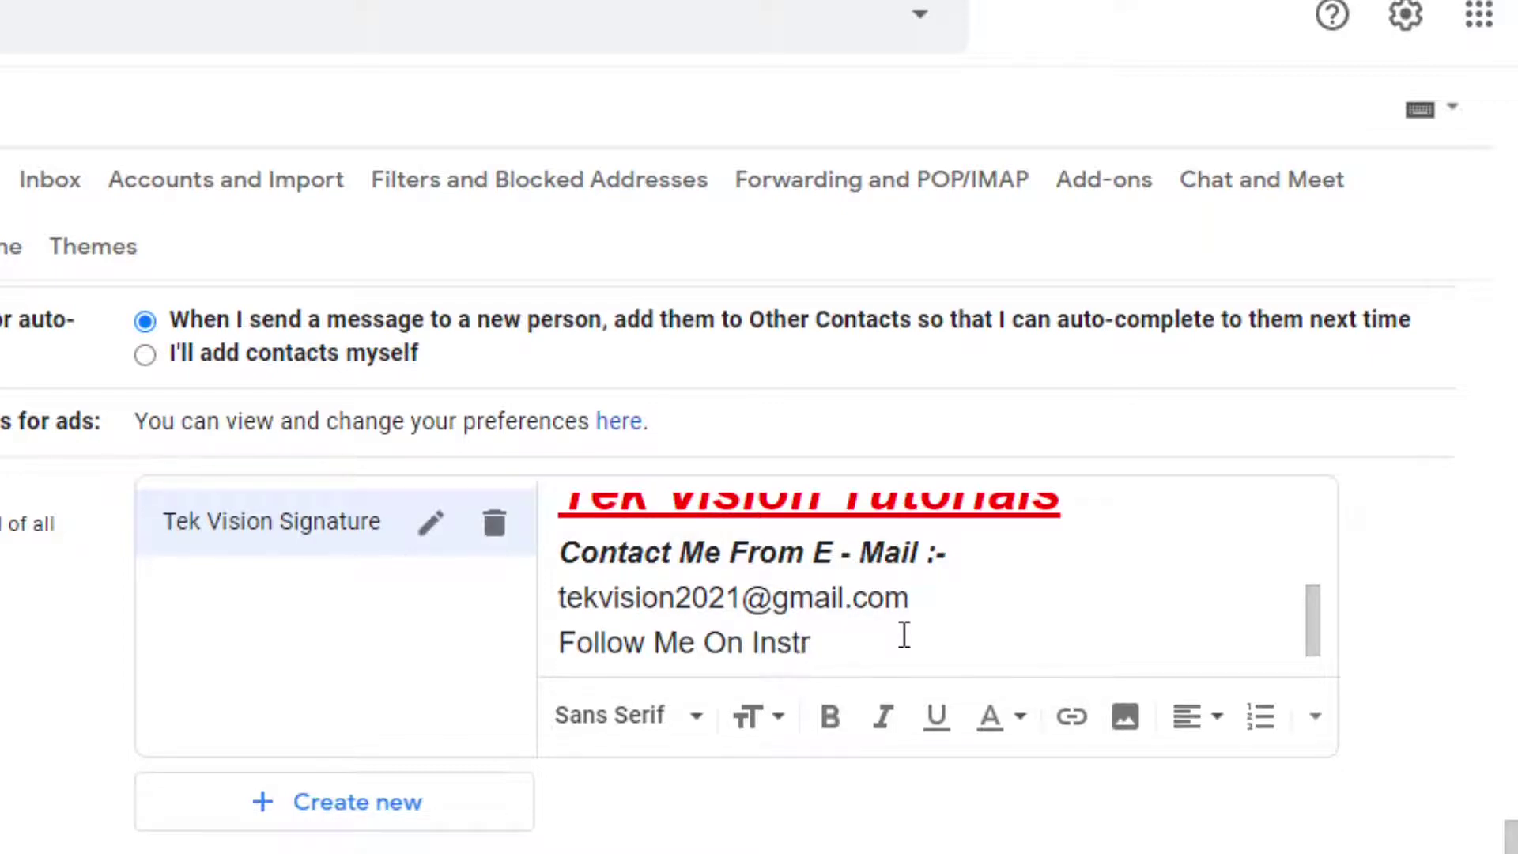
key(BackSpace)
text(ergram)
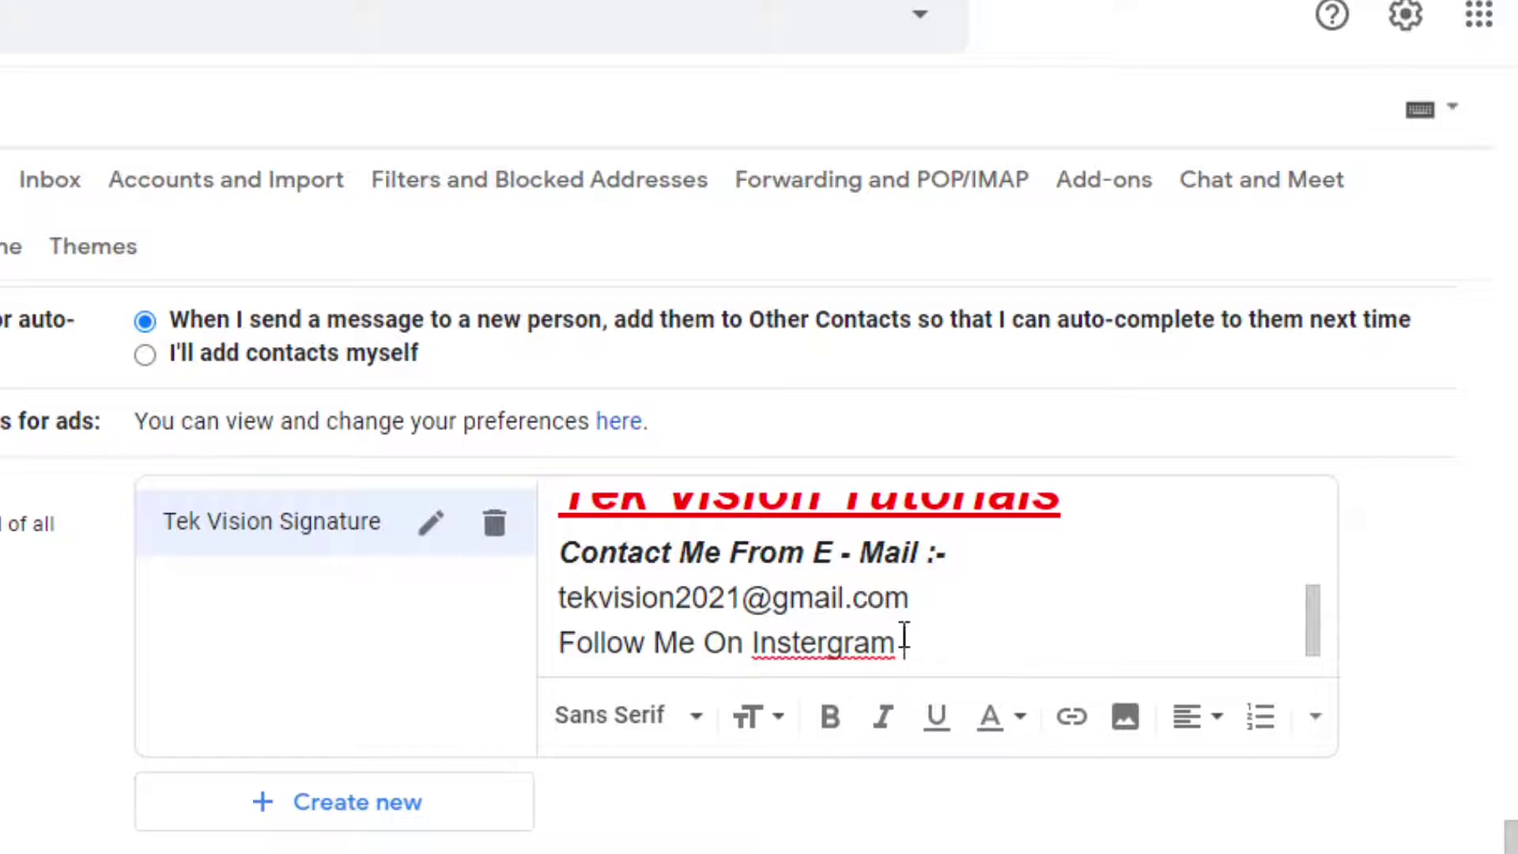
text(:_)
key(BackSpace)
text(-)
key(shift+Left)
key(shift+Left)
key(shift+Left)
key(shift+Left)
key(shift+Left)
key(shift+Left)
key(shift+Left)
key(shift+Left)
key(shift+Left)
key(shift+Left)
key(shift+Left)
key(shift+Left)
key(shift+Left)
key(shift+Left)
key(shift+Left)
key(shift+Left)
key(shift+Left)
key(shift+Left)
key(shift+Left)
key(shift+Left)
key(shift+Left)
key(shift+Left)
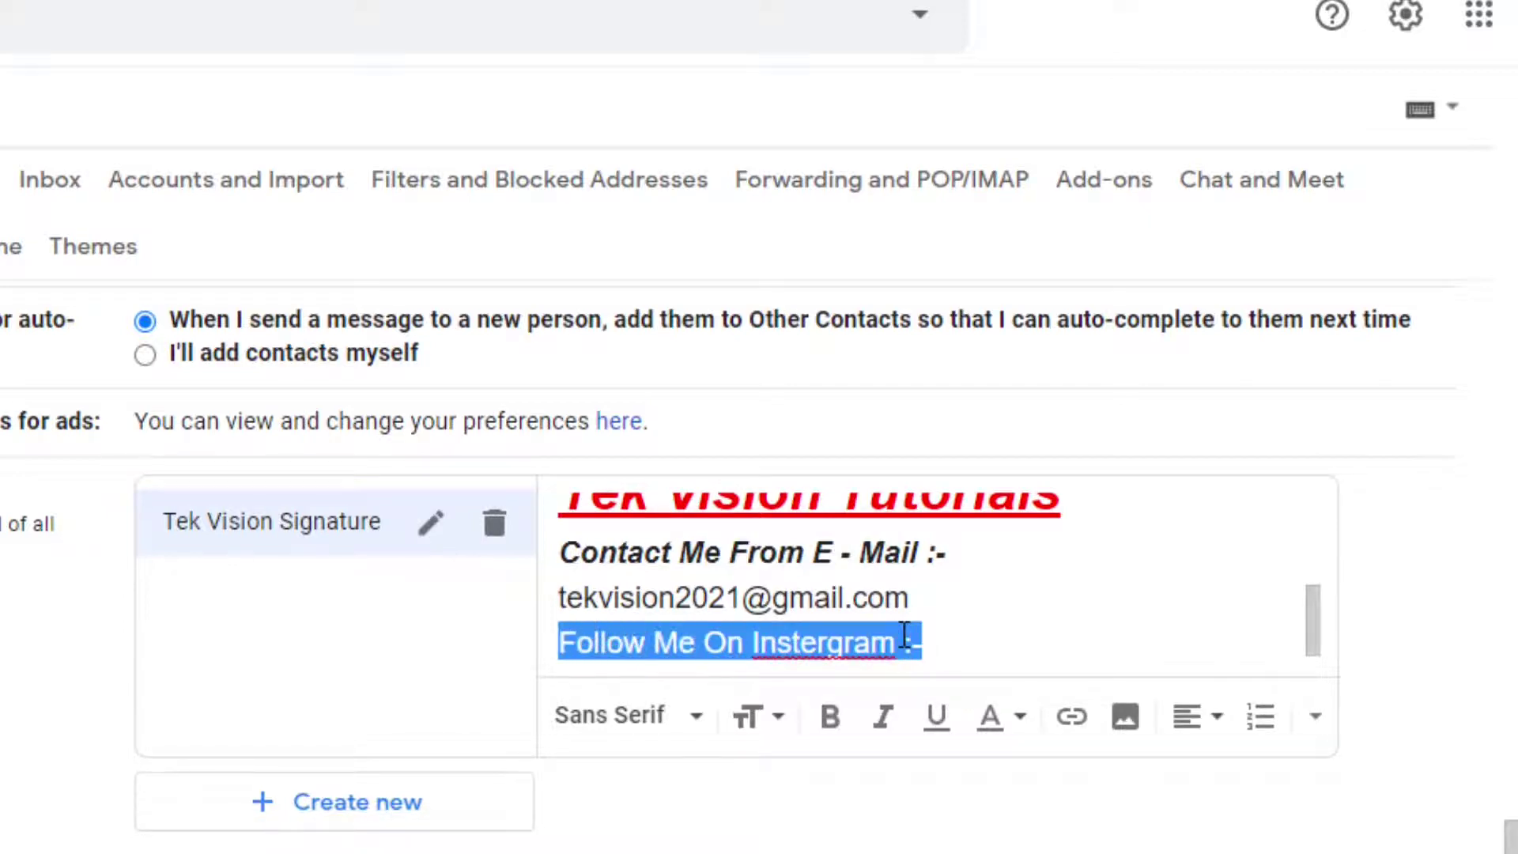
click(832, 719)
click(879, 721)
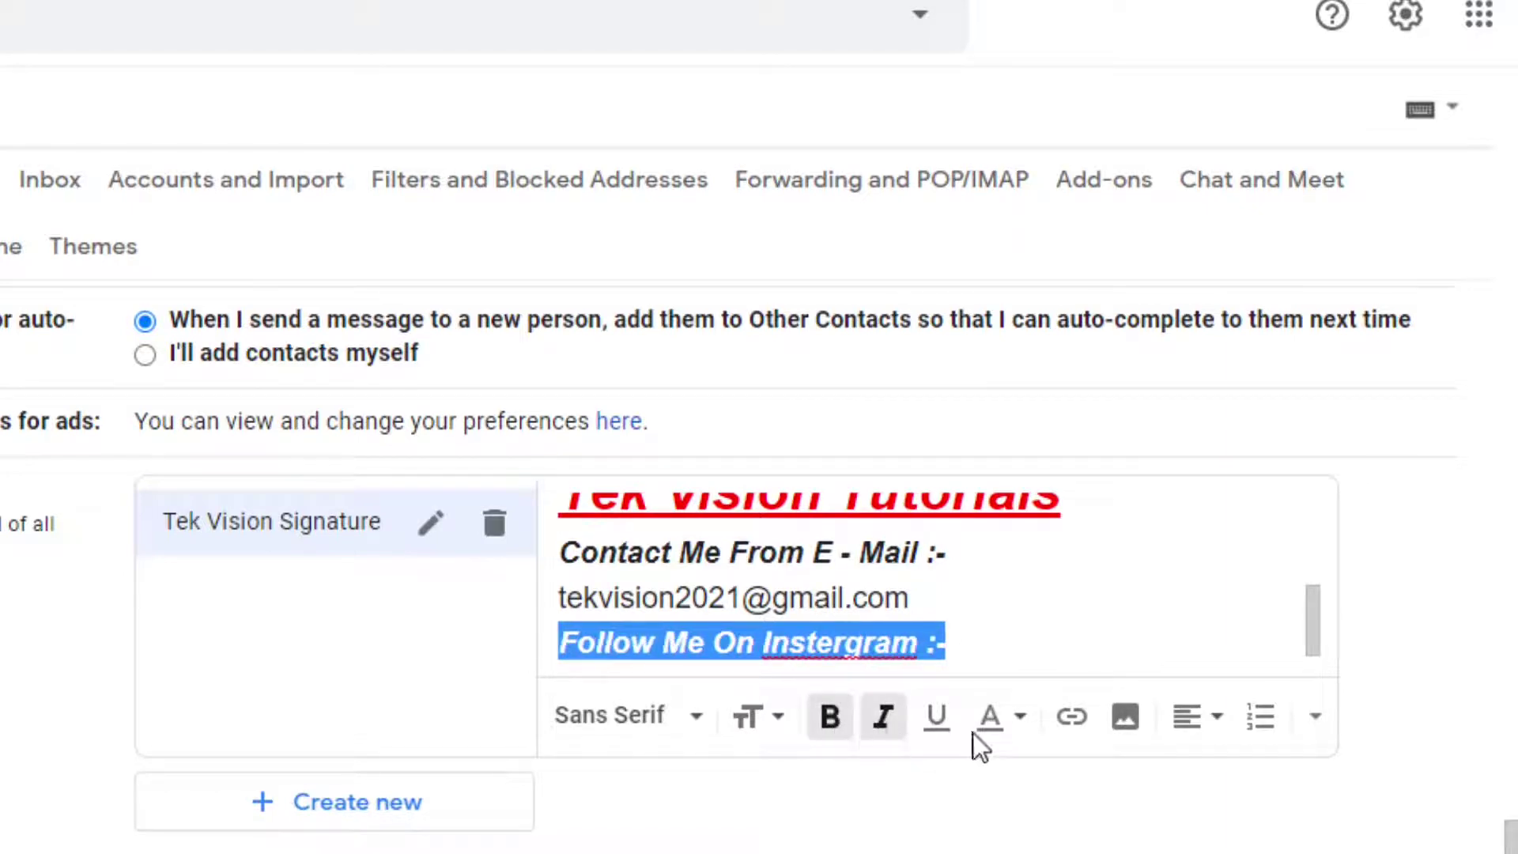
click(983, 638)
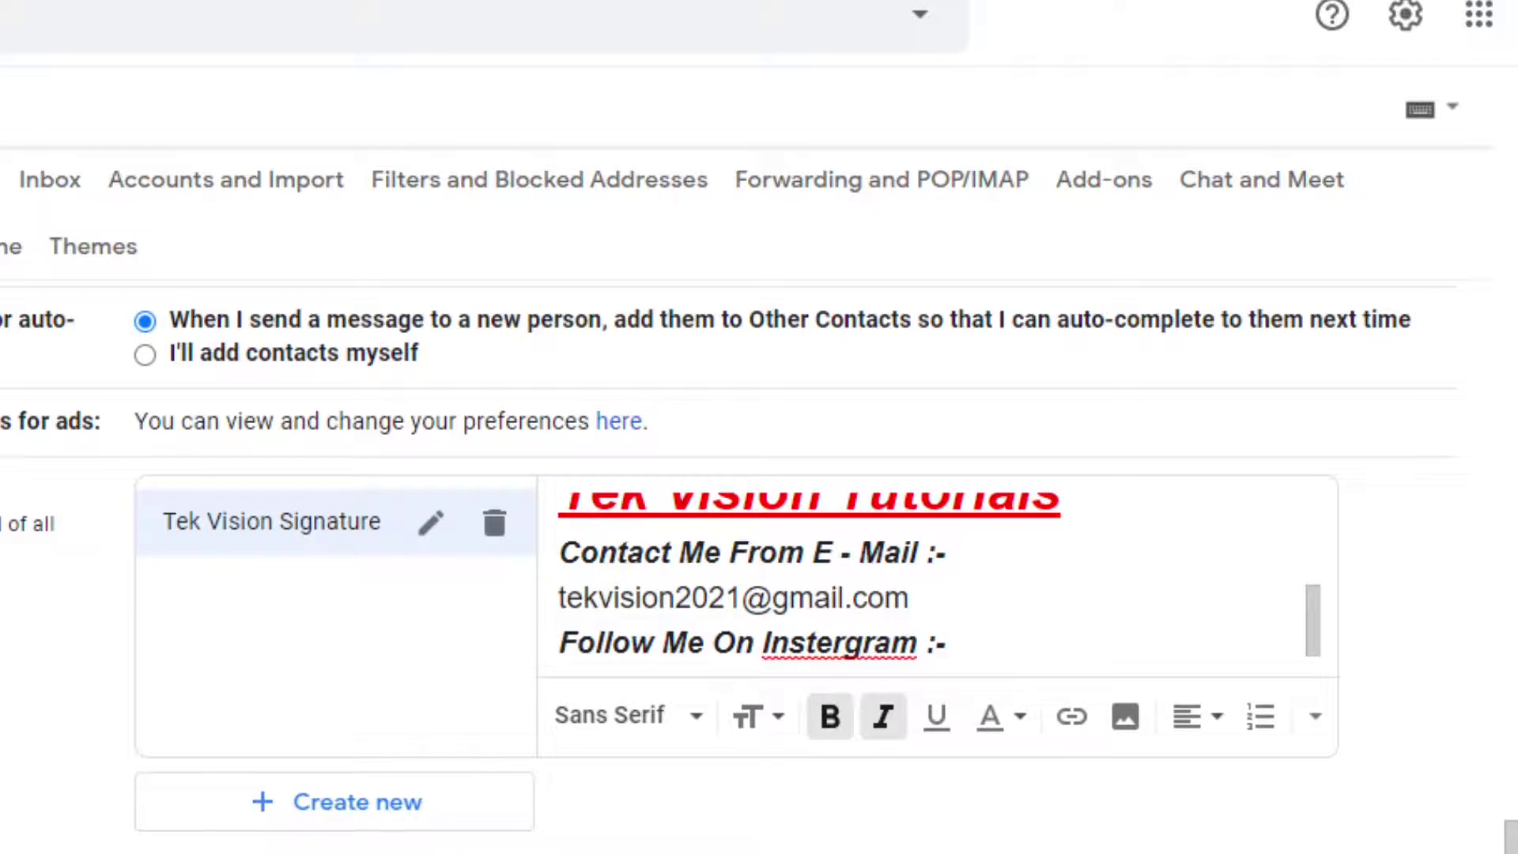
click(981, 638)
text(https://bit.ly/3fedUfV)
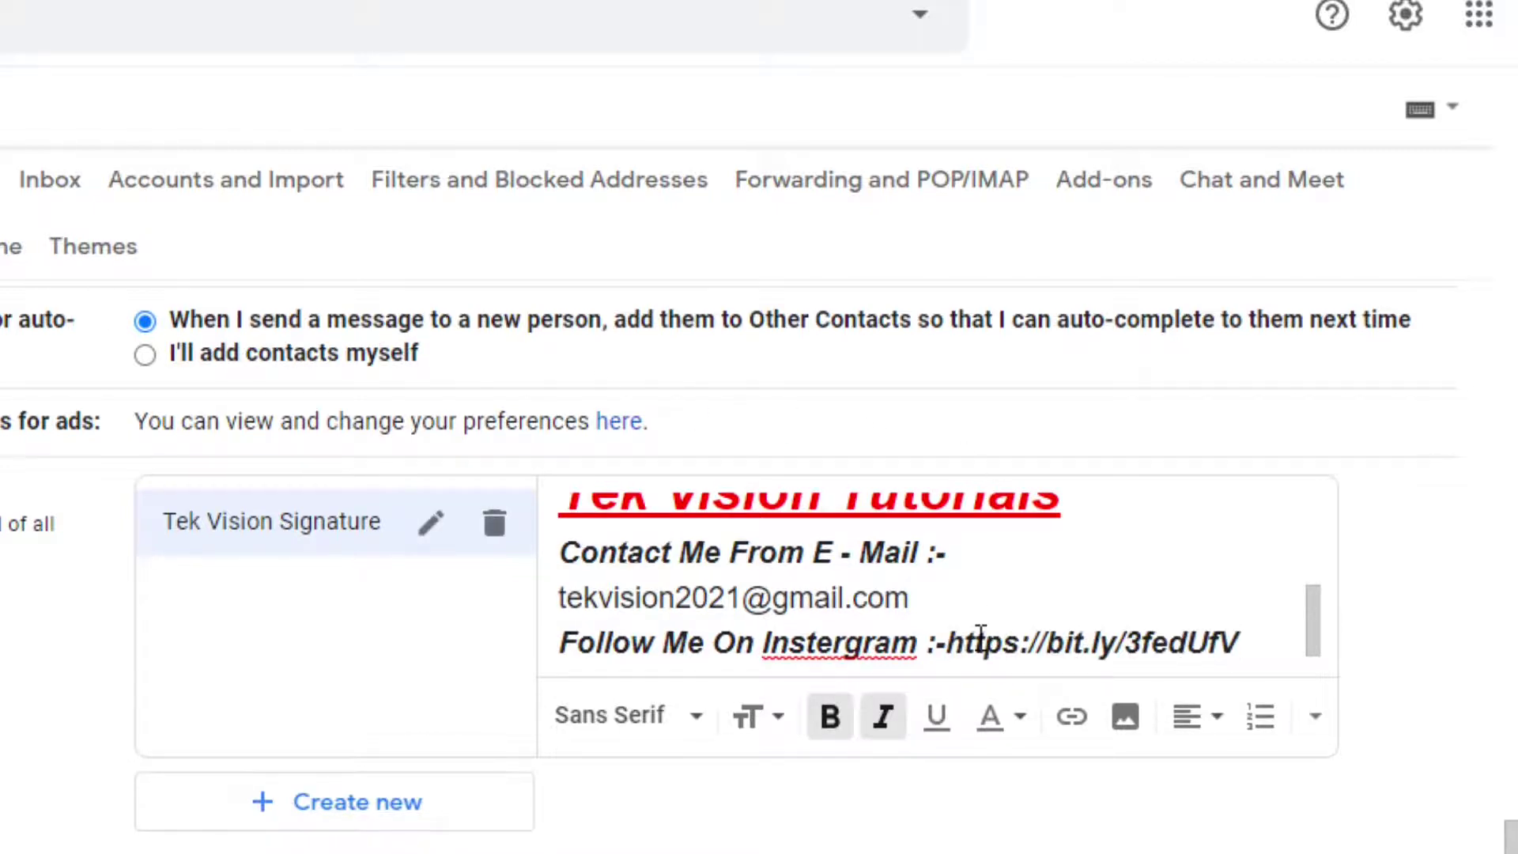
key(Left)
key(shift+Right)
key(shift+Left)
key(shift+Left)
key(shift+Left)
key(shift+Left)
key(shift+Left)
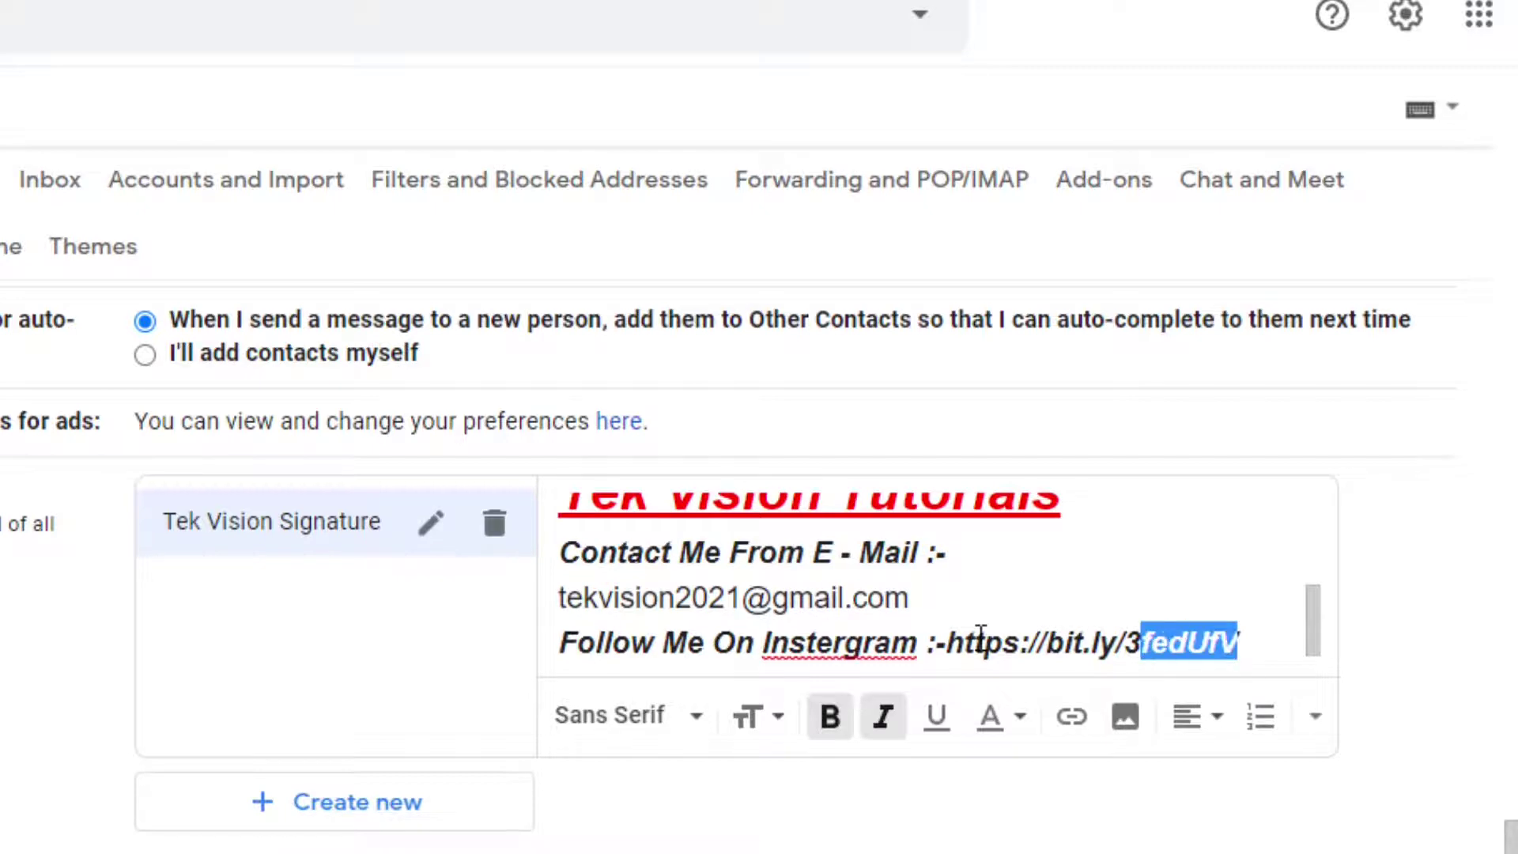
key(shift+Left)
key(shift+Left)
key(shift+Left)
key(shift+Left)
key(shift+Left)
key(shift+Left)
key(shift+Left)
key(shift+Left)
key(shift+Left)
key(shift+Left)
key(shift+Left)
key(shift+Left)
key(shift+Left)
key(shift+Left)
key(shift+Left)
key(shift+Left)
key(shift+Left)
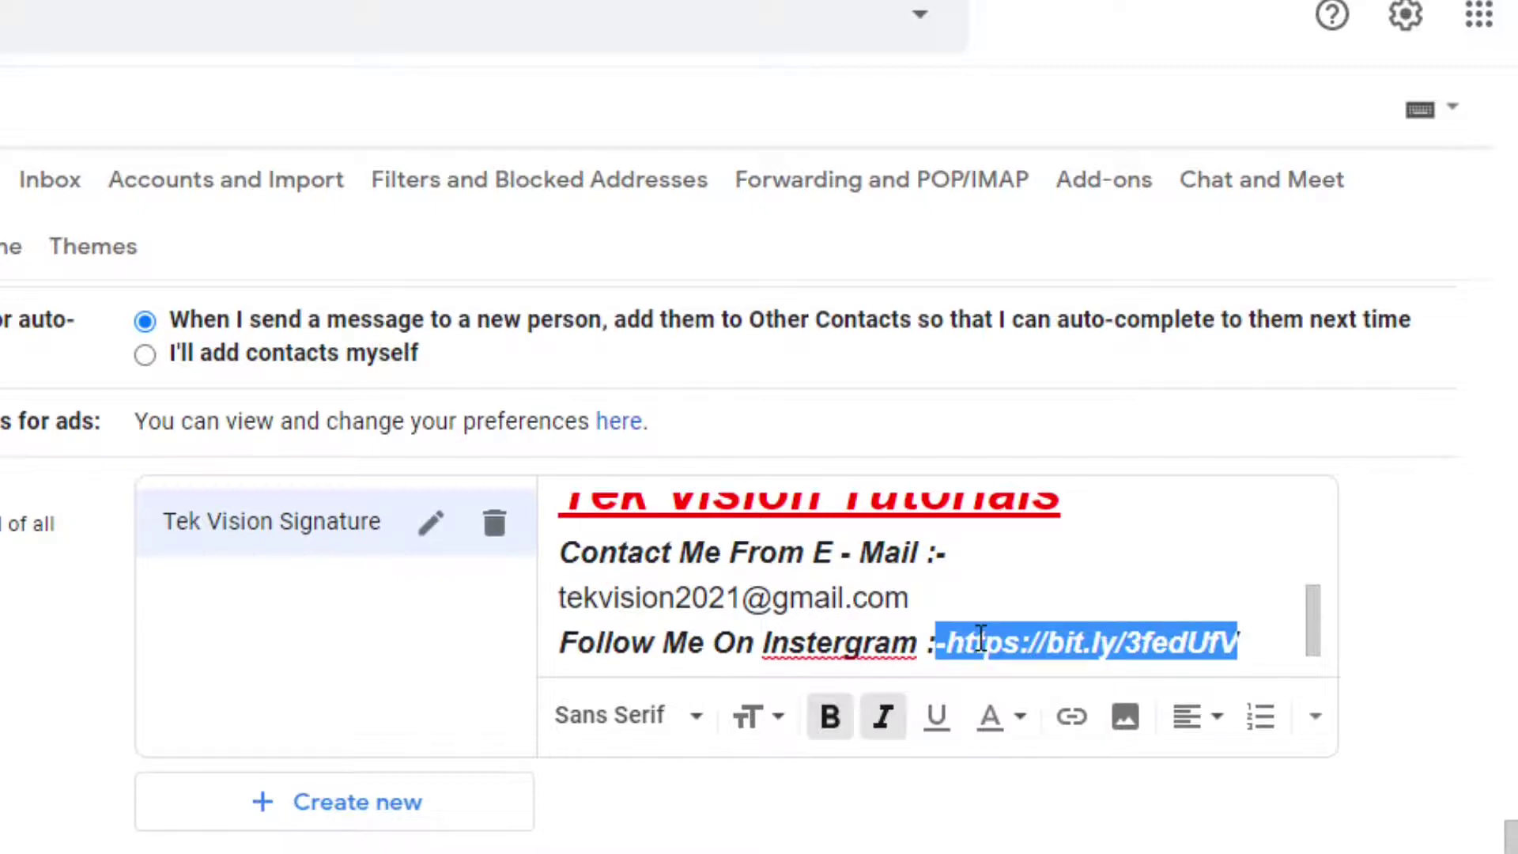
key(shift+Right)
click(852, 709)
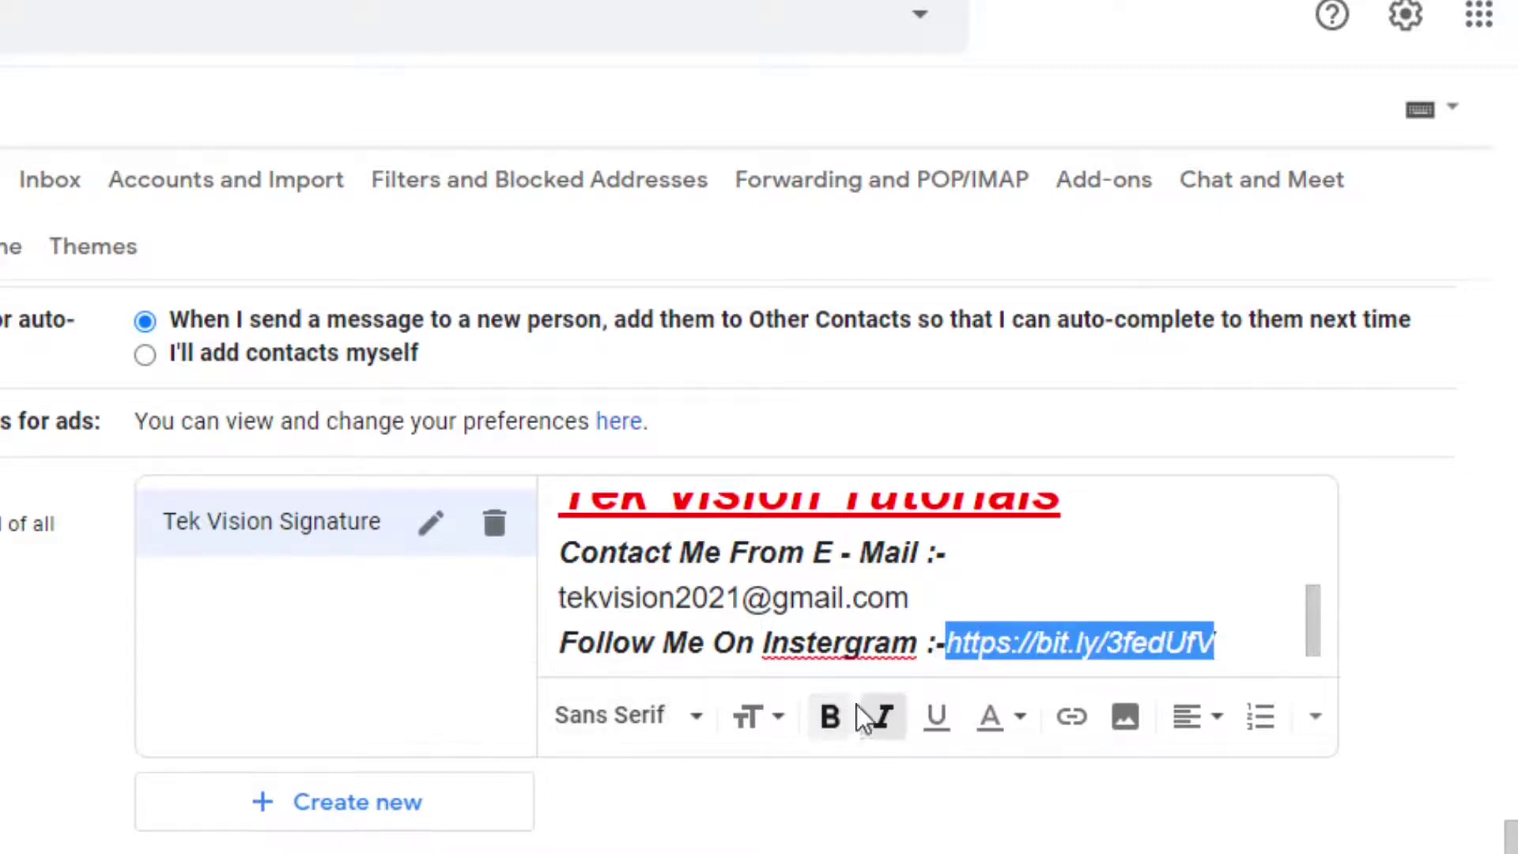
click(879, 715)
click(949, 641)
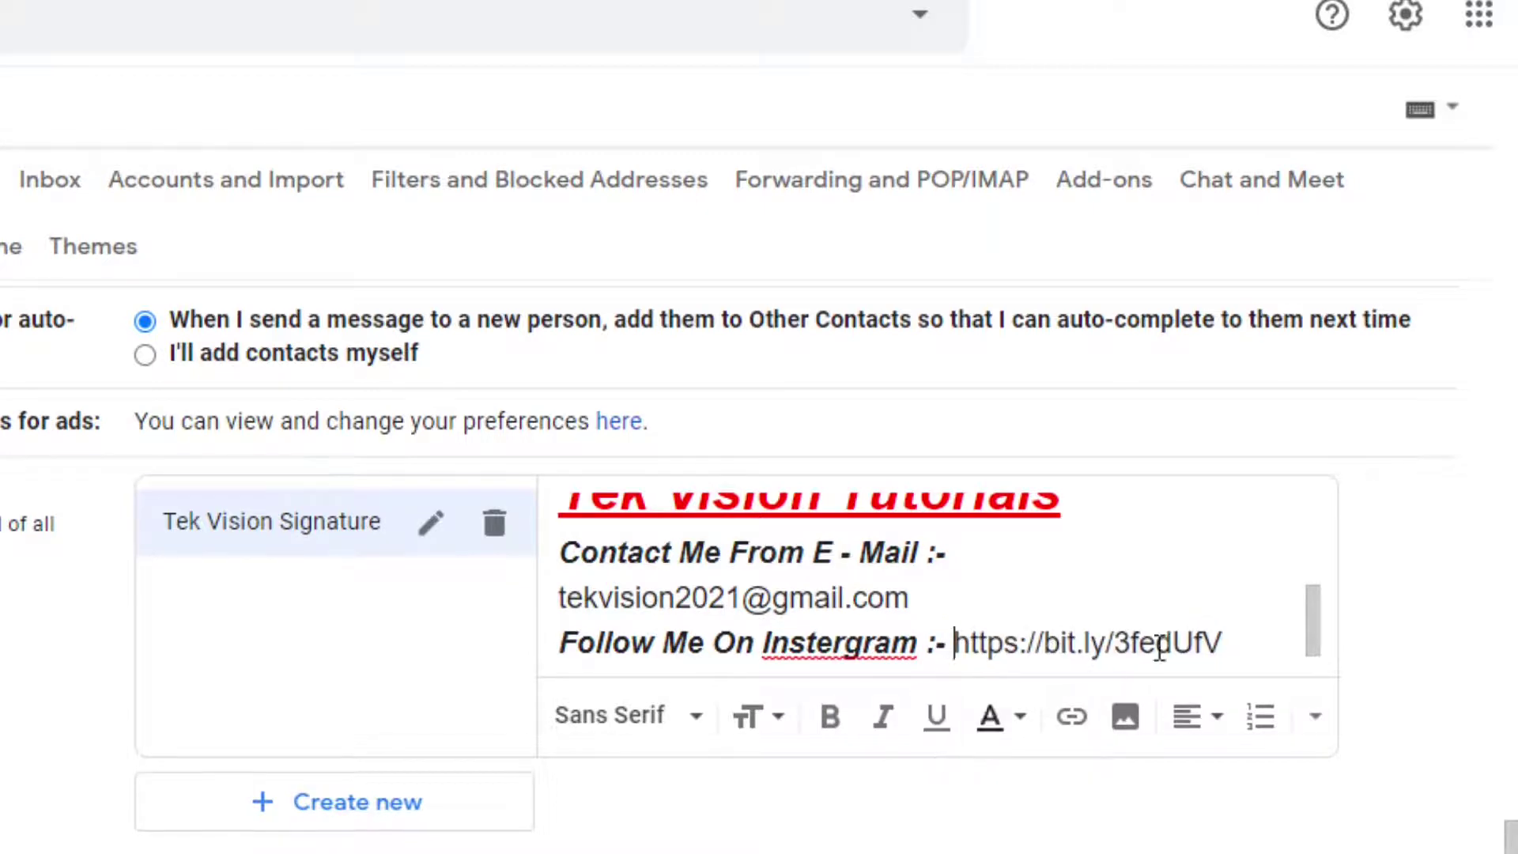
click(1253, 642)
Add a new bold italic 'Like Me On Facebook :-' line
key(Return)
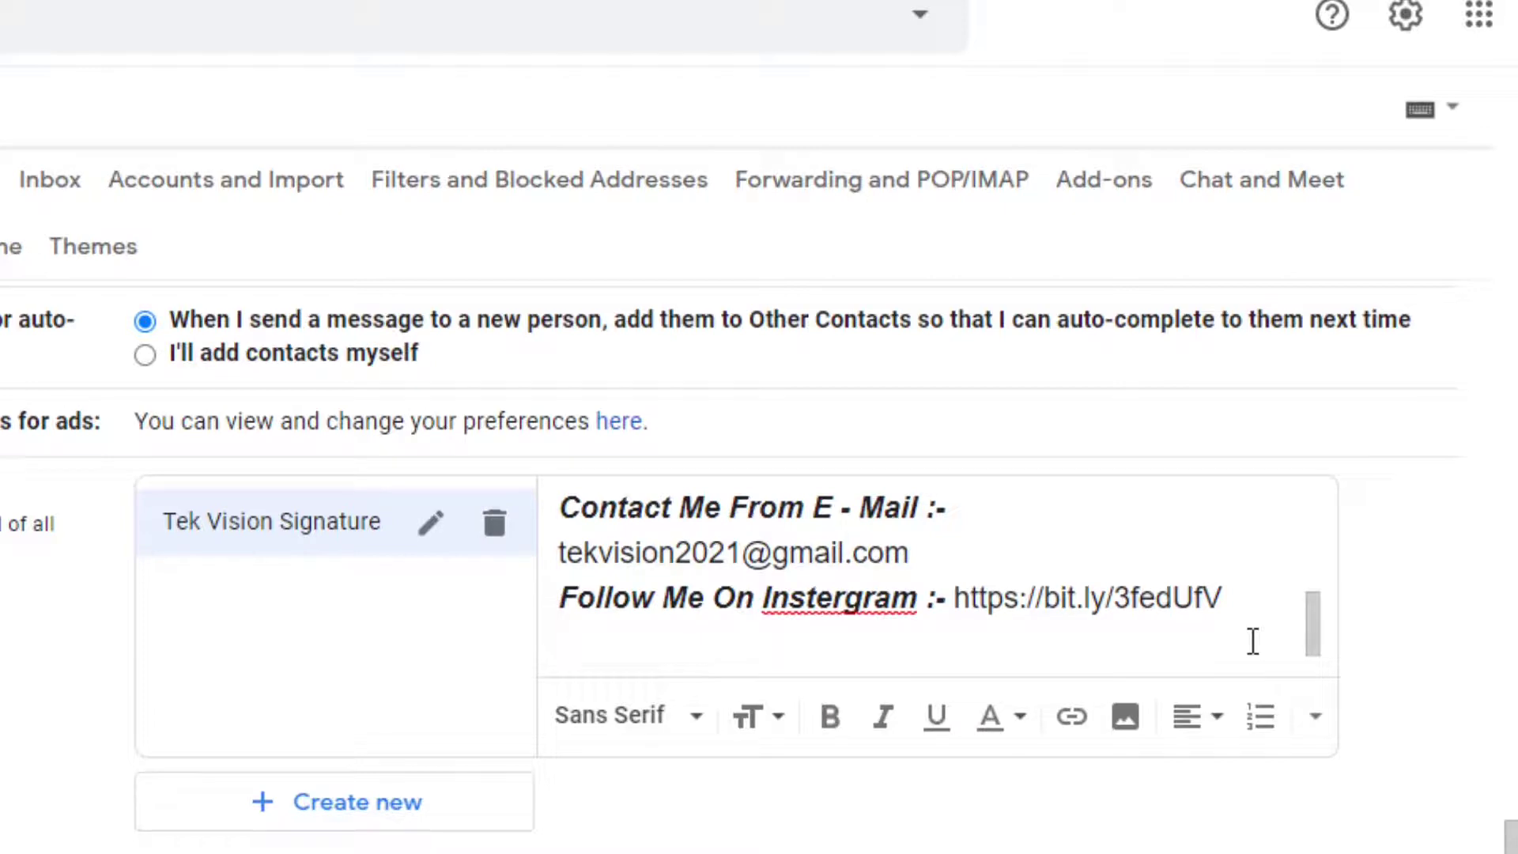
text(Like Me )
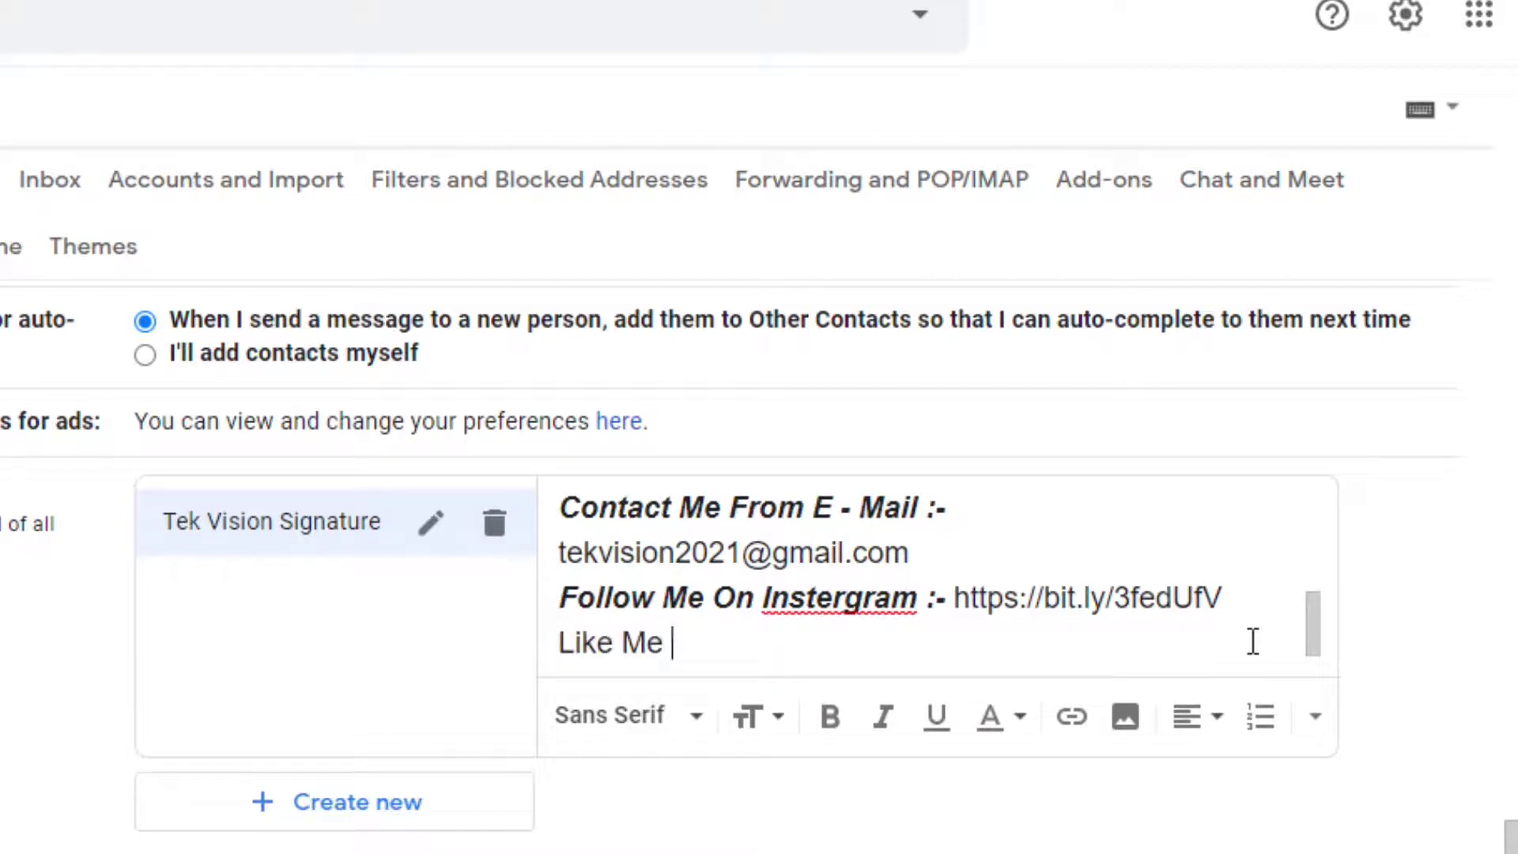
text(On Fac)
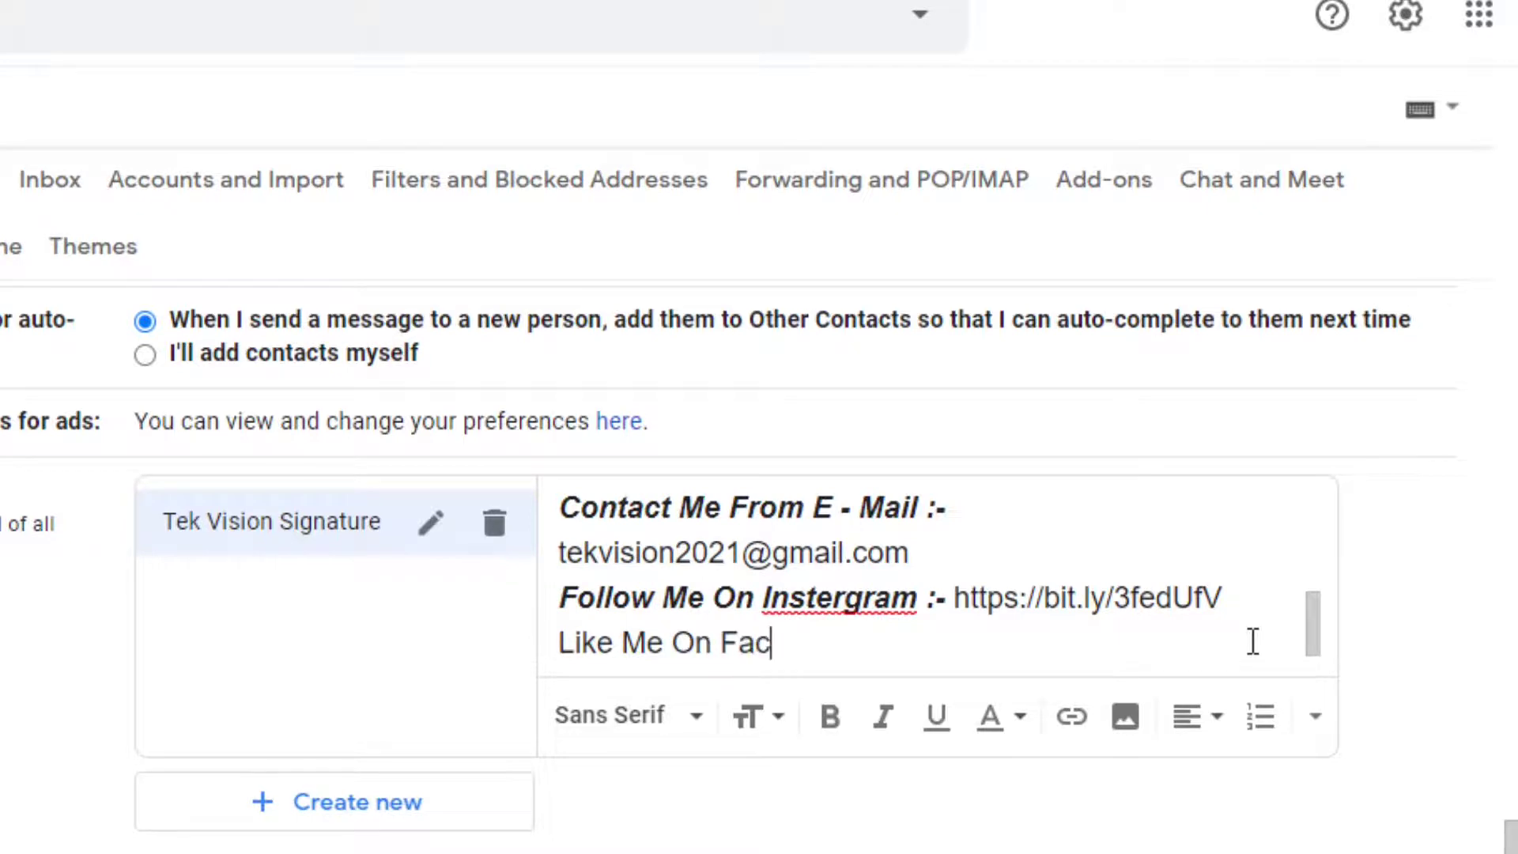
text(eboo)
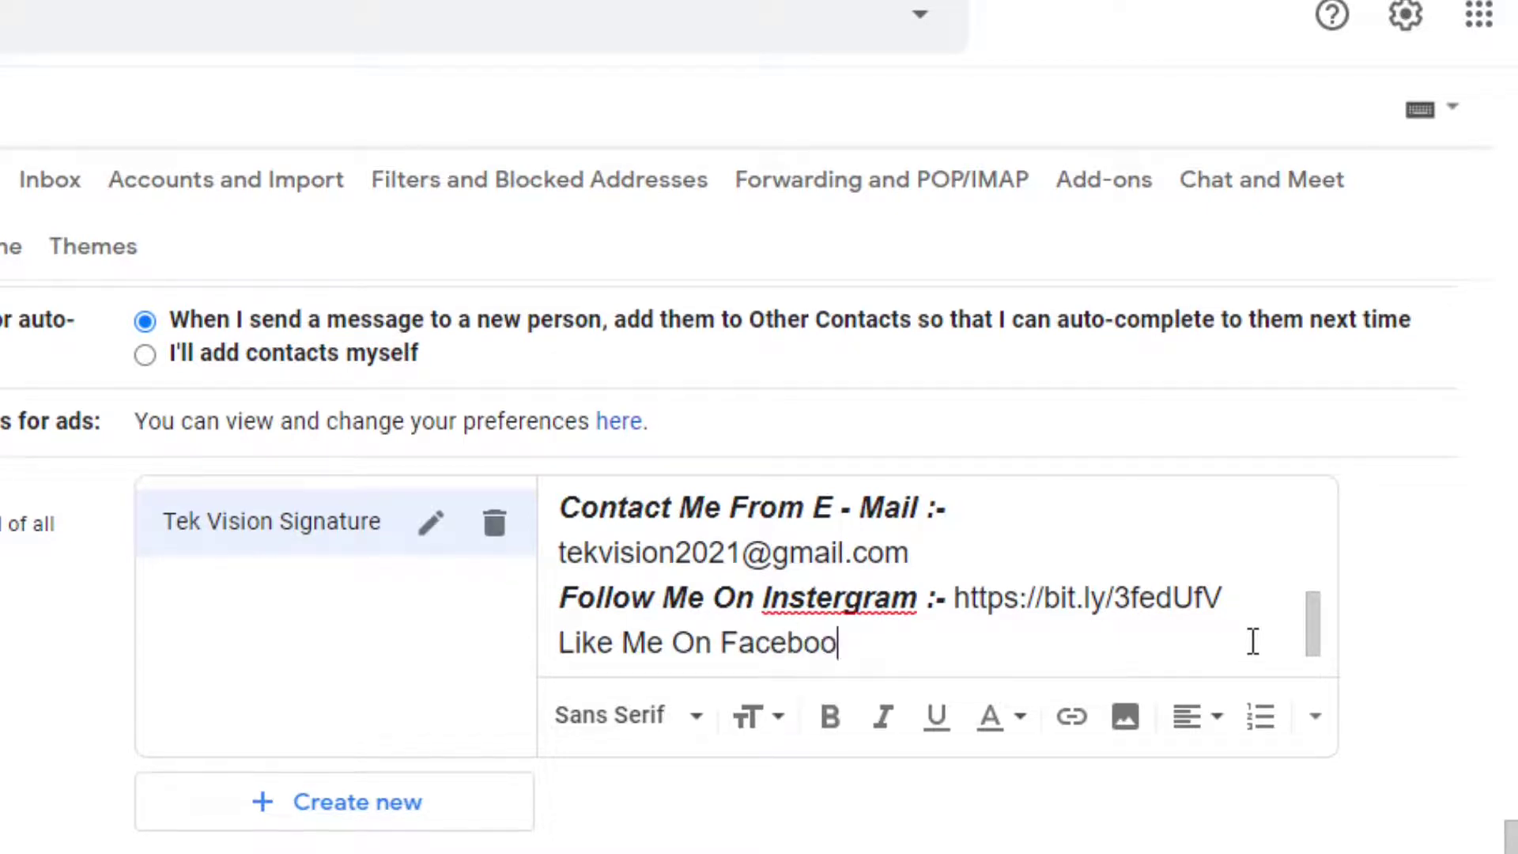
text(k)
key(shift+Left)
key(shift+Left)
key(shift+Left)
key(shift+Left)
key(shift+Left)
key(shift+Left)
key(shift+Left)
key(shift+Left)
key(shift+Left)
key(shift+Left)
key(shift+Left)
key(shift+Left)
key(shift+Left)
key(shift+Left)
key(shift+Left)
key(shift+Left)
key(shift+Left)
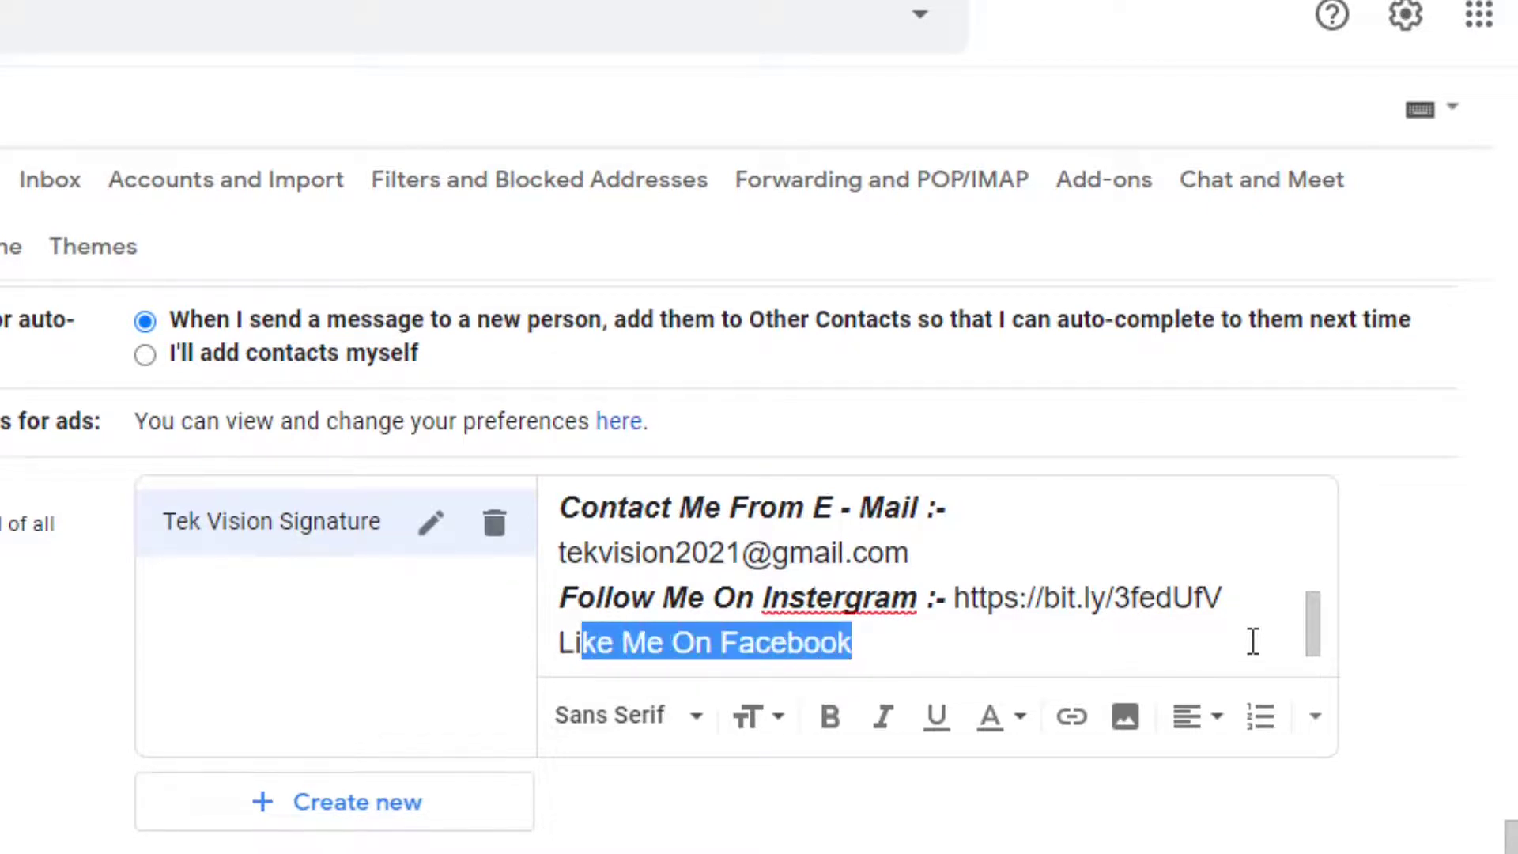
key(shift+Left)
key(shift+Left)
click(830, 721)
click(884, 721)
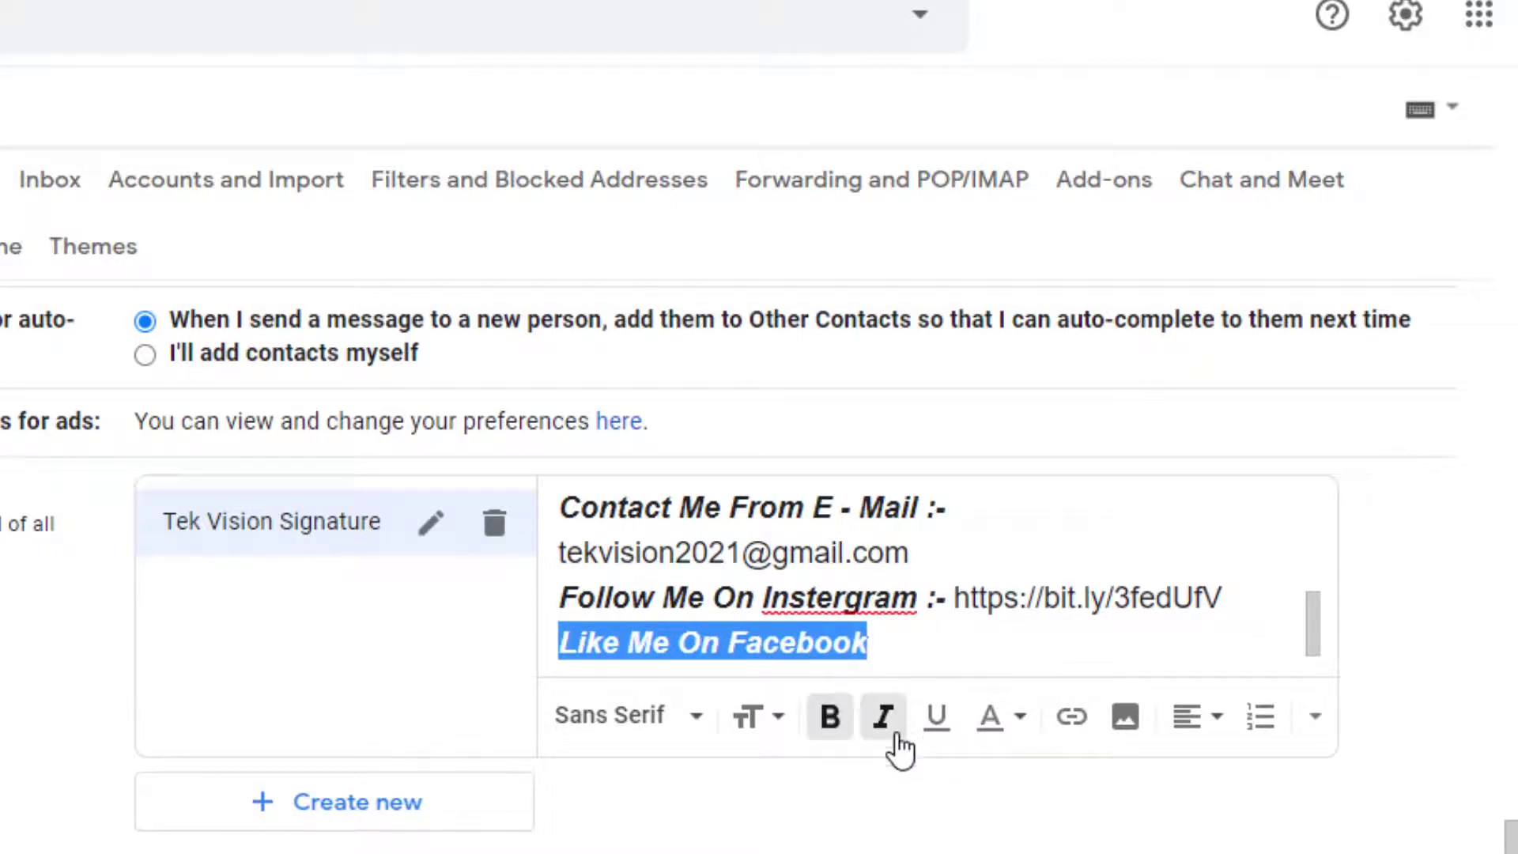
click(898, 642)
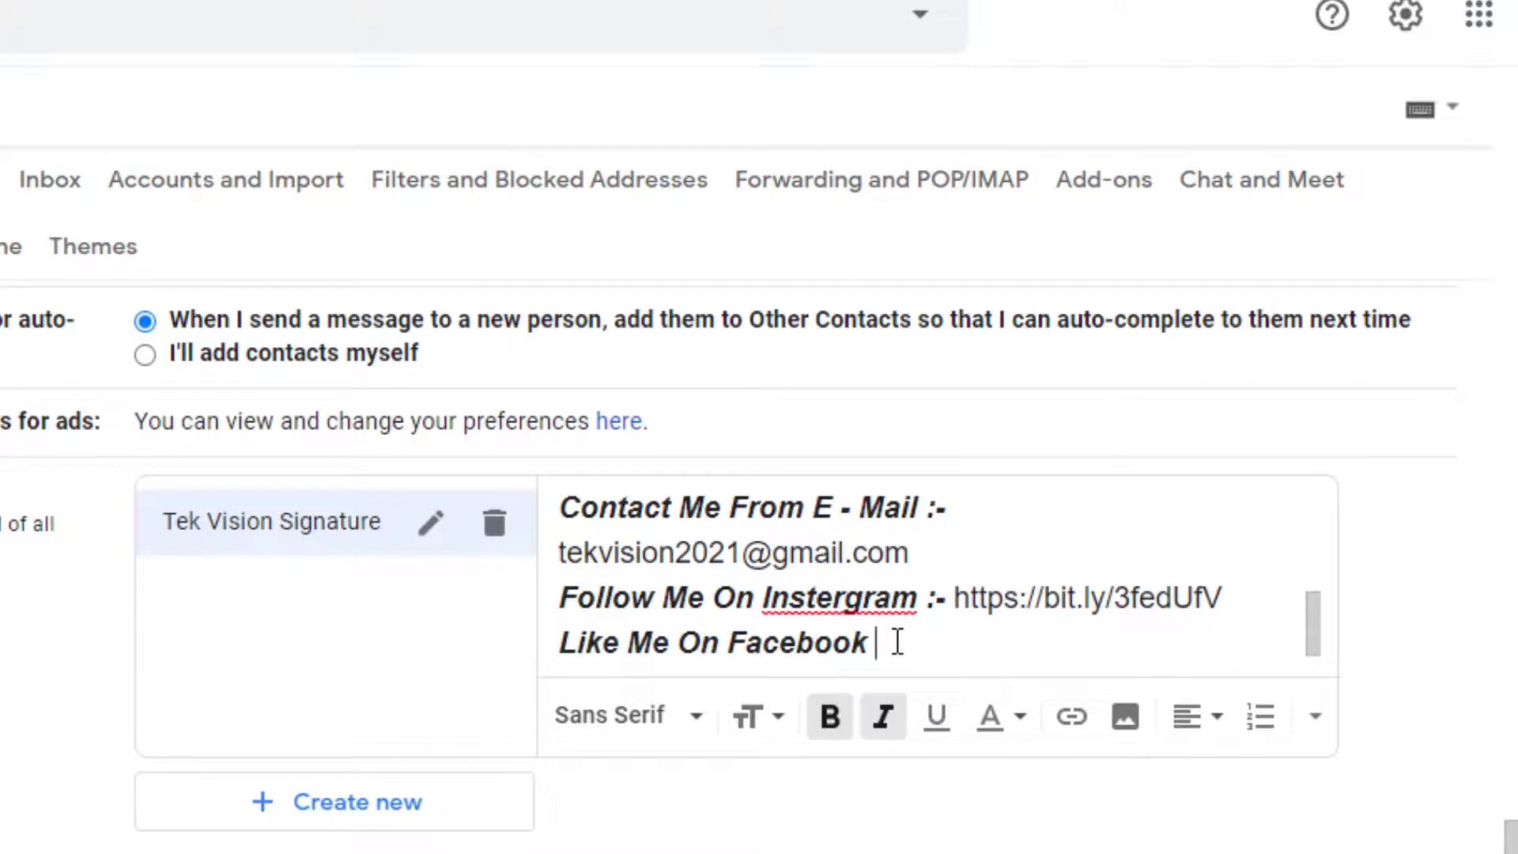
text(:_)
key(BackSpace)
text(-)
text(https://bit.ly/3oGwHnc)
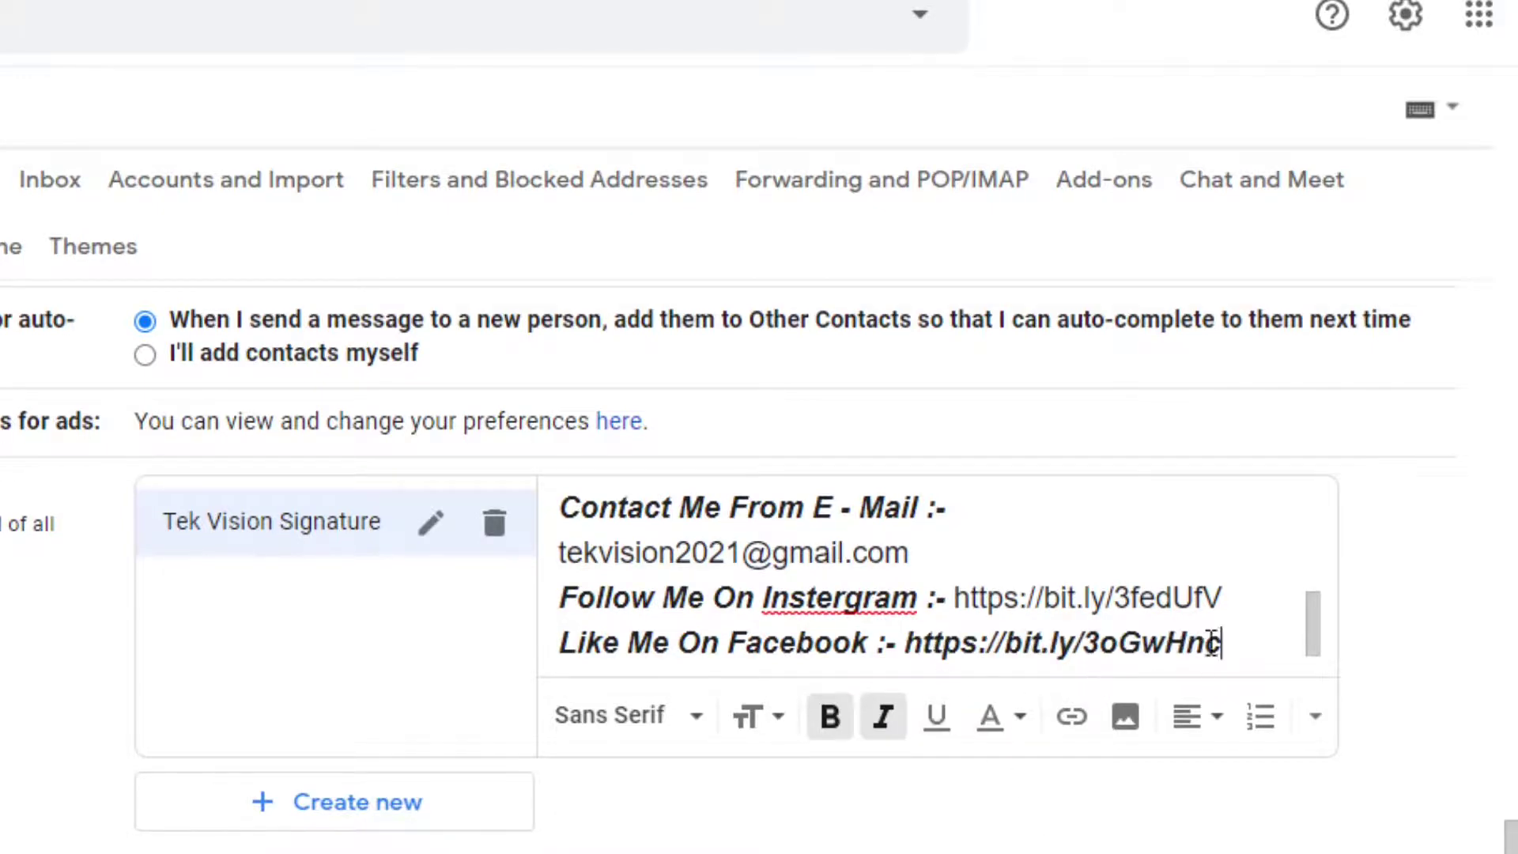
drag(1212, 642, 904, 642)
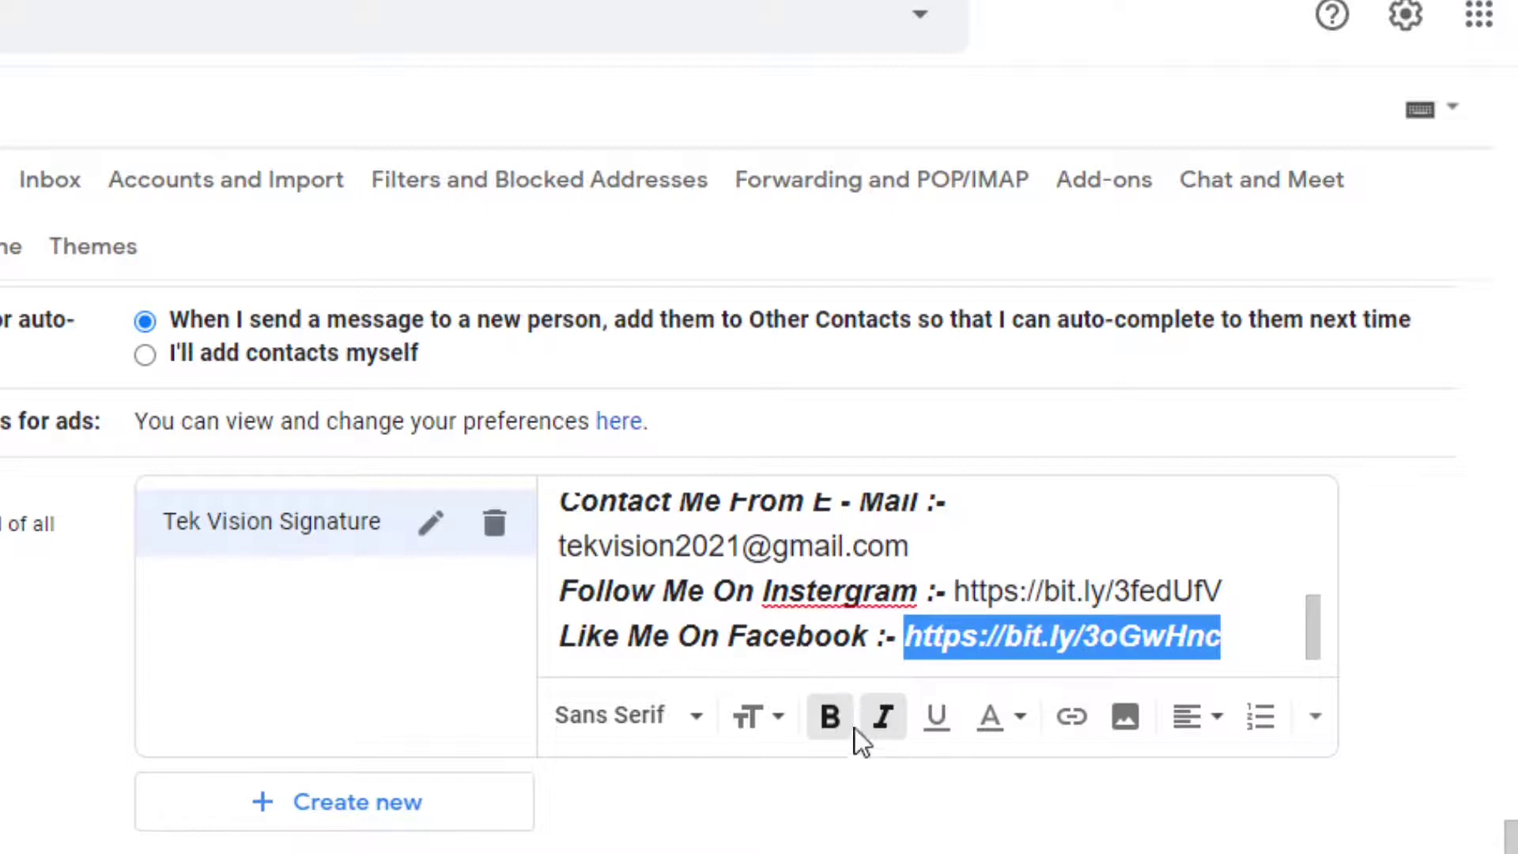
click(830, 717)
click(879, 720)
click(1207, 650)
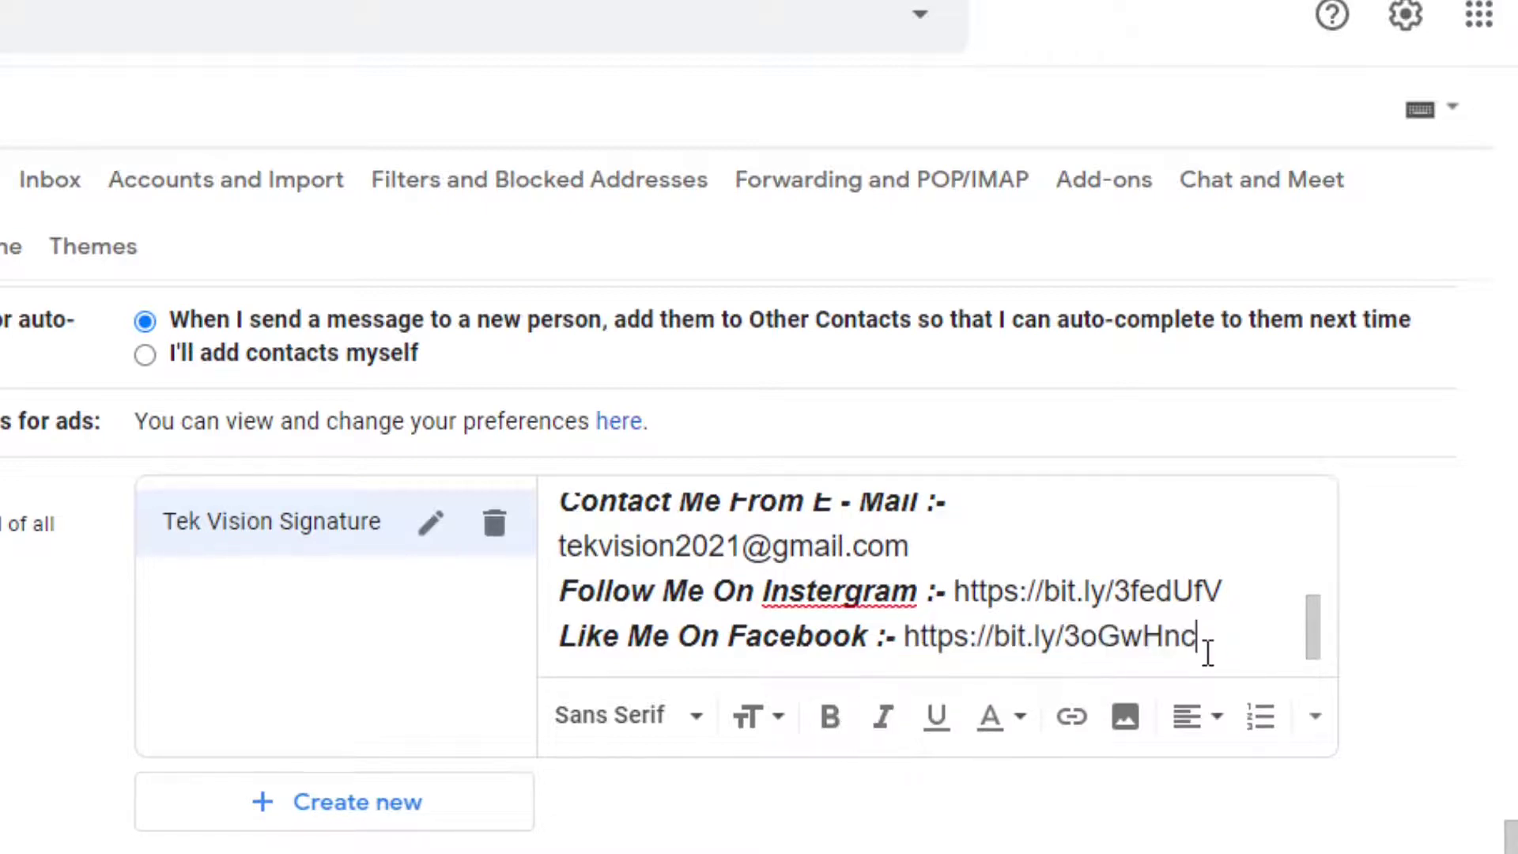
Add a new bold italic 'Subscribe Me On Youtube :-' line
key(Return)
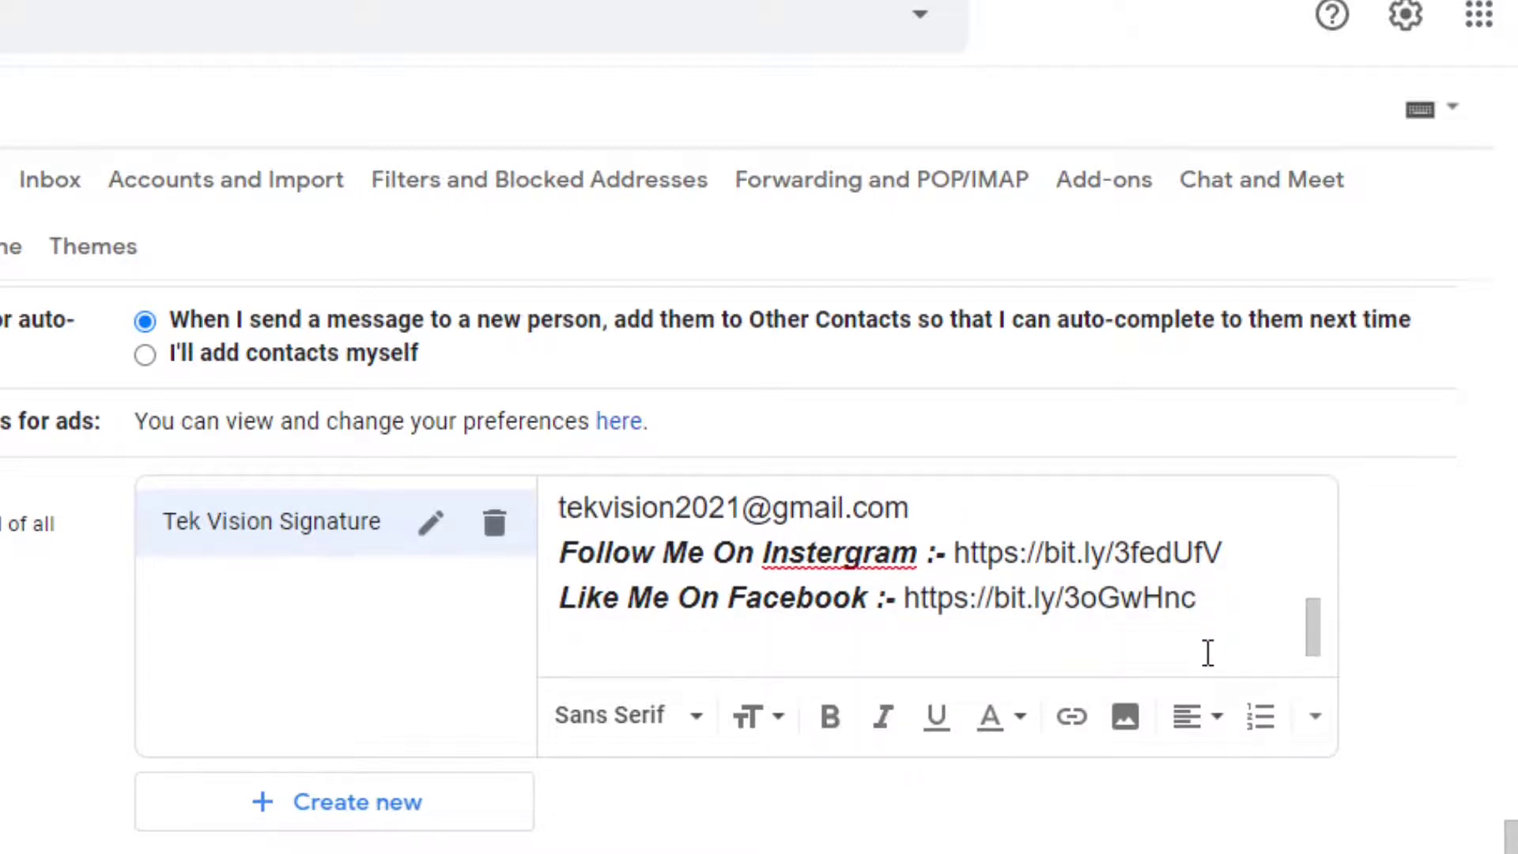
text(Subs)
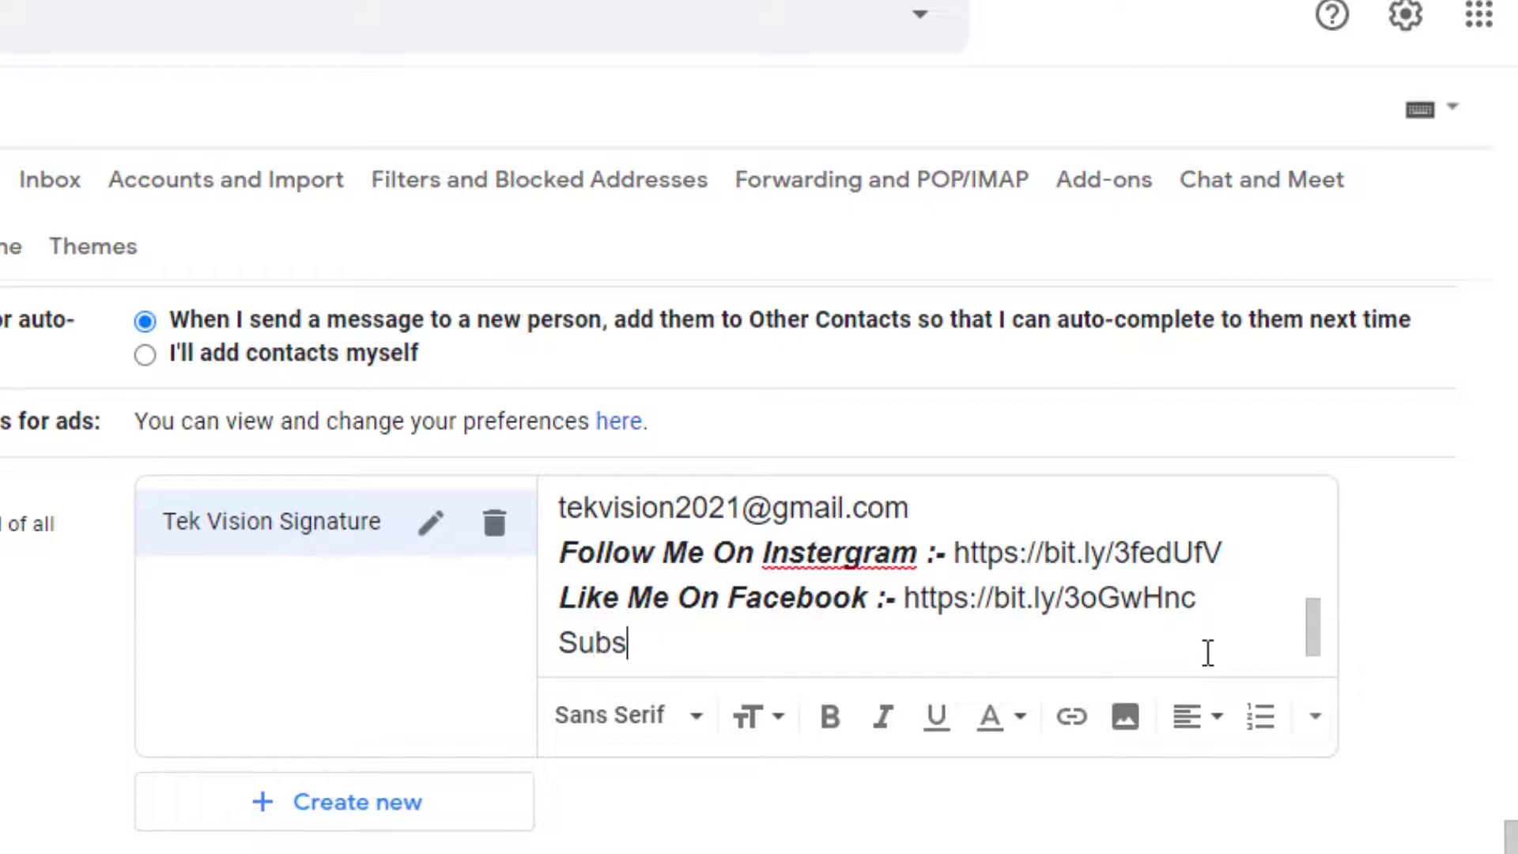
text(cribe Me On )
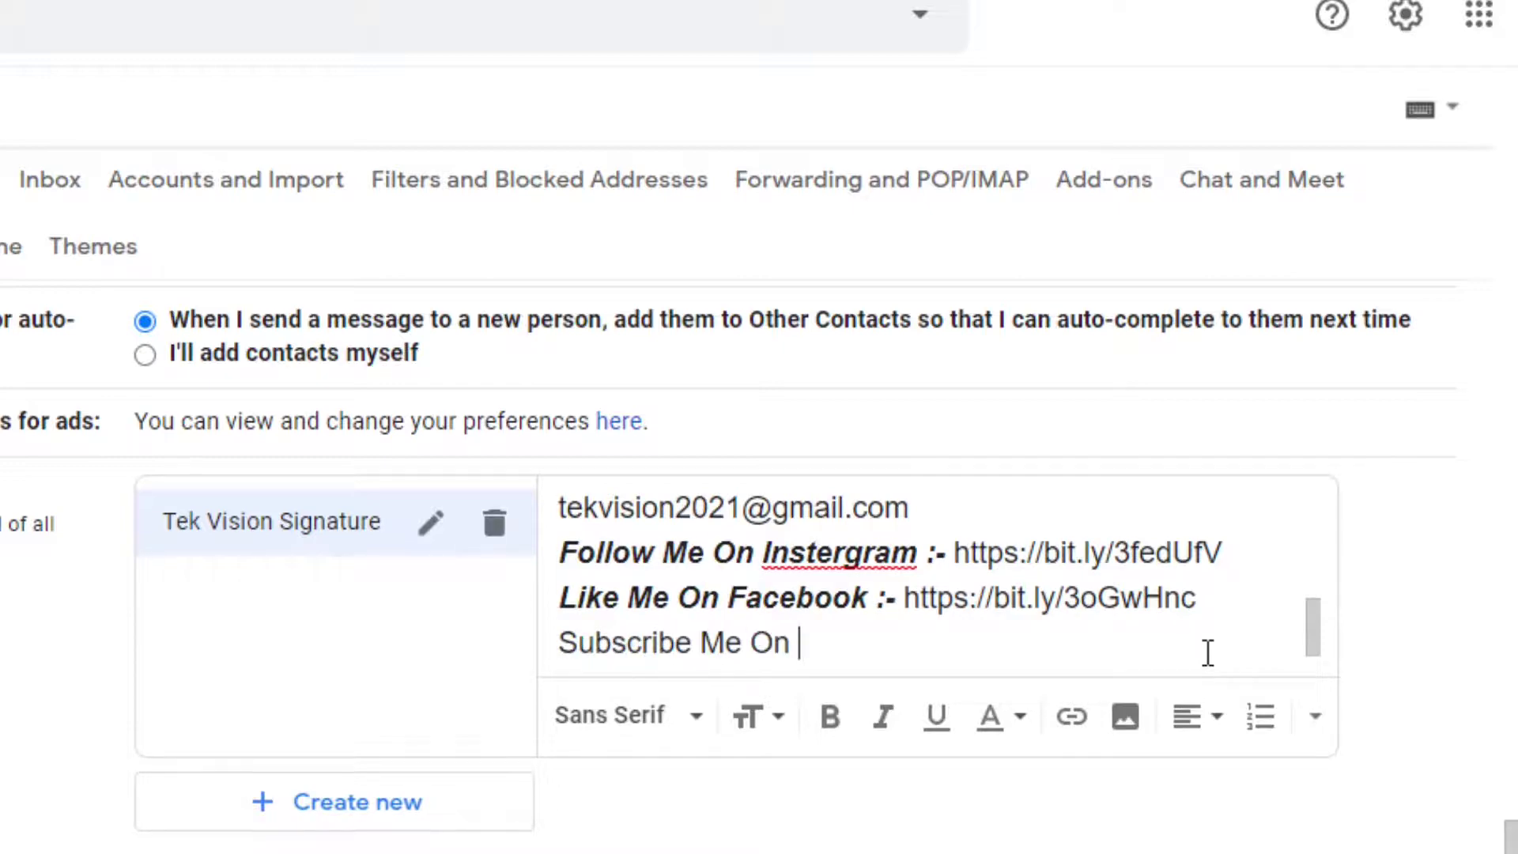
text(Youtube)
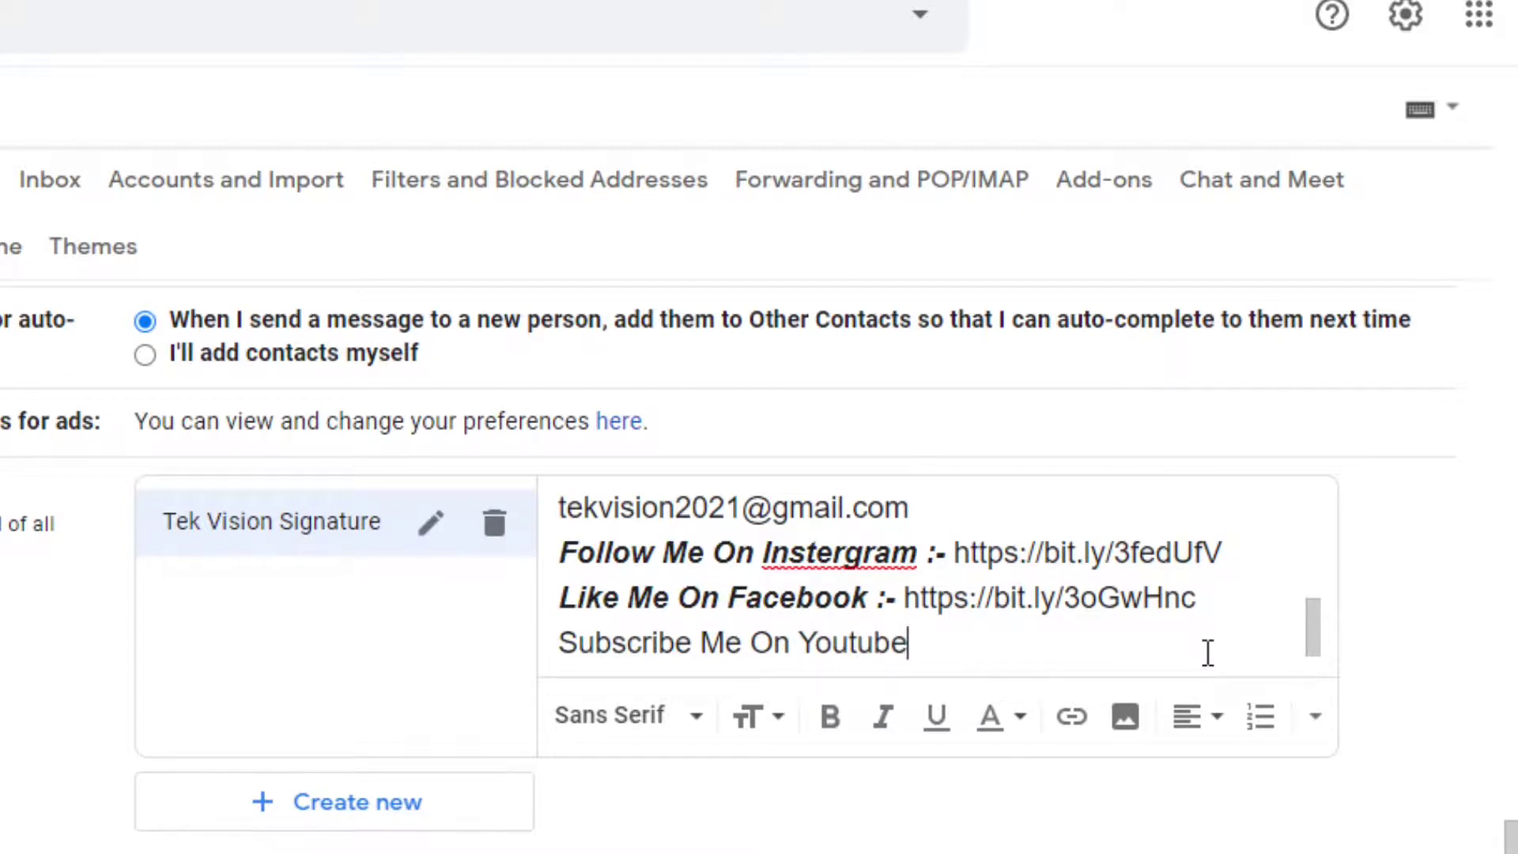
key(shift+Up)
key(shift+Down)
key(shift+Left)
key(shift+Left)
key(shift+Left)
key(shift+Left)
key(shift+Left)
key(shift+Left)
key(shift+Left)
key(shift+Left)
key(shift+Left)
key(shift+Left)
key(shift+Left)
key(shift+Left)
key(shift+Left)
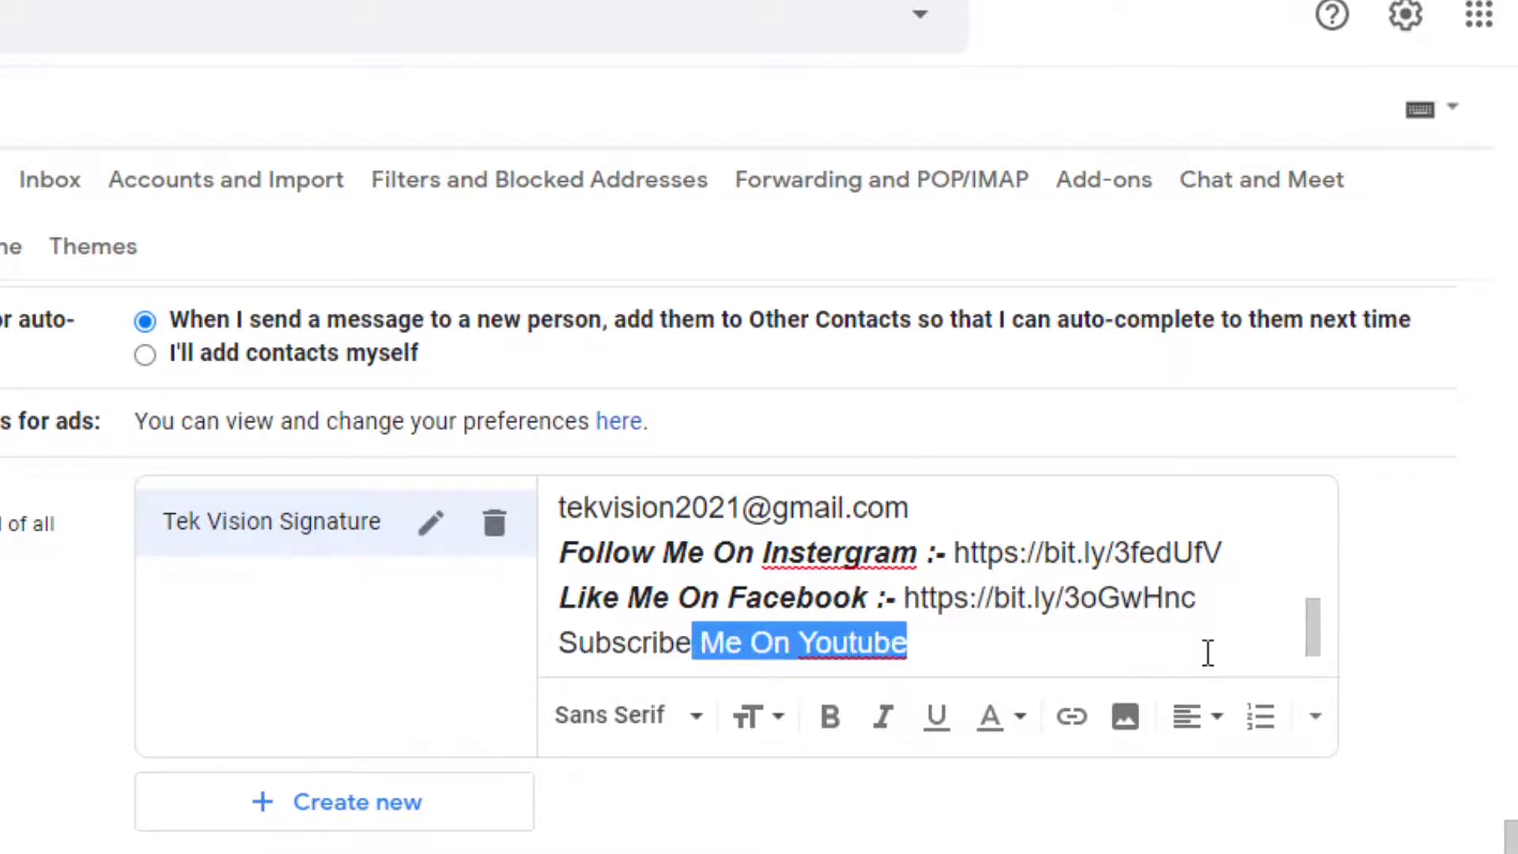
key(shift+Left)
key(shift+Left)
key(shift+Left)
key(shift+Left)
key(shift+Left)
key(shift+Left)
key(shift+Left)
key(shift+Left)
key(Right)
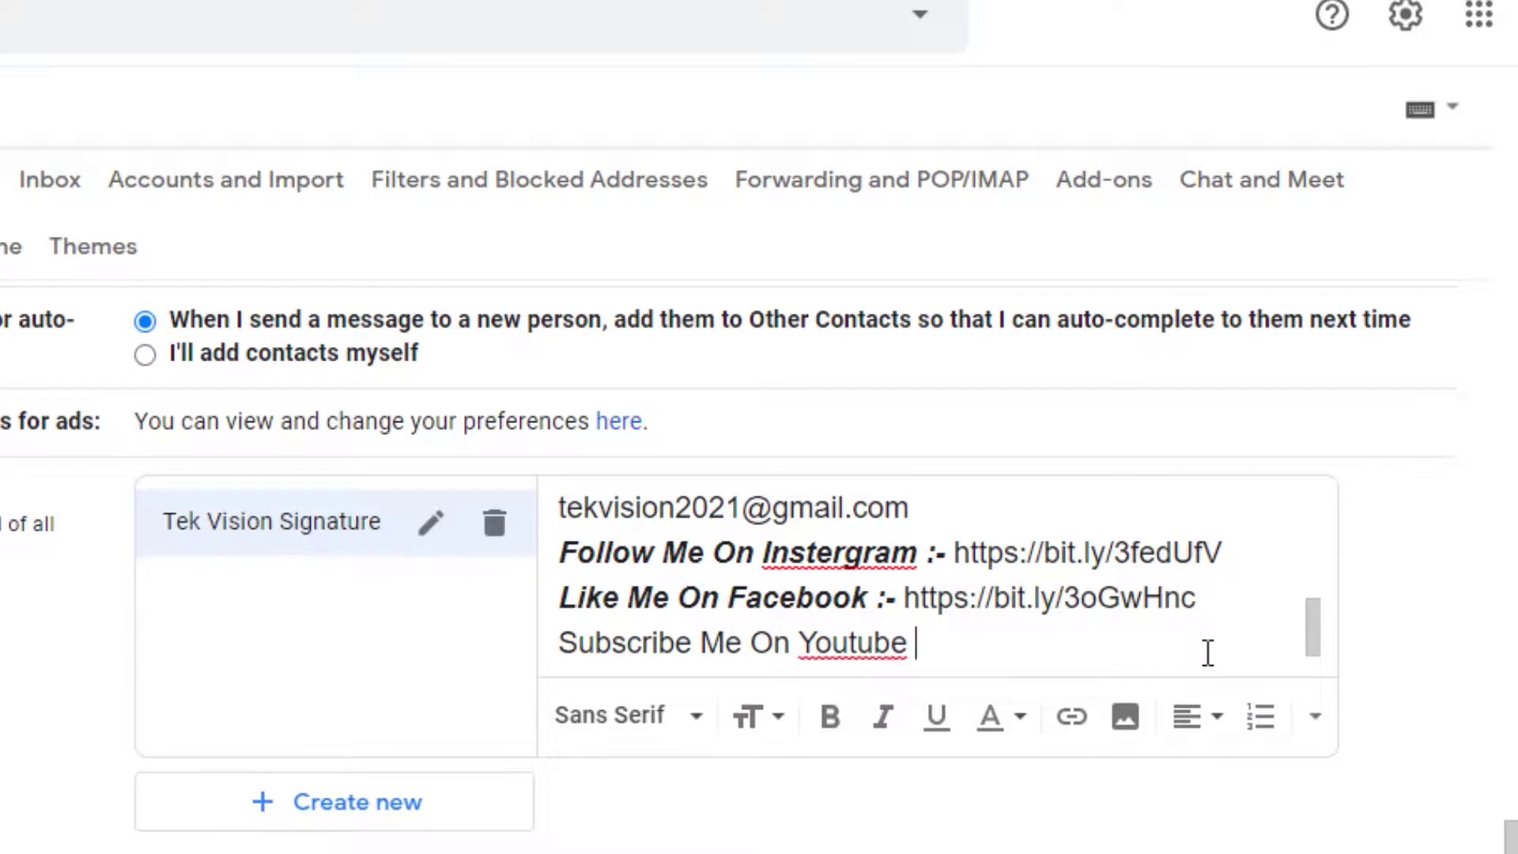
text(:-)
key(shift+Left)
key(shift+Left)
key(shift+Left)
key(shift+Left)
key(shift+Left)
key(shift+Left)
key(shift+Left)
key(shift+Left)
key(shift+Left)
key(shift+Left)
key(shift+Left)
key(shift+Left)
key(shift+Left)
key(shift+Left)
key(shift+Left)
key(shift+Left)
key(shift+Left)
key(shift+Left)
key(shift+Left)
key(shift+Left)
key(shift+Left)
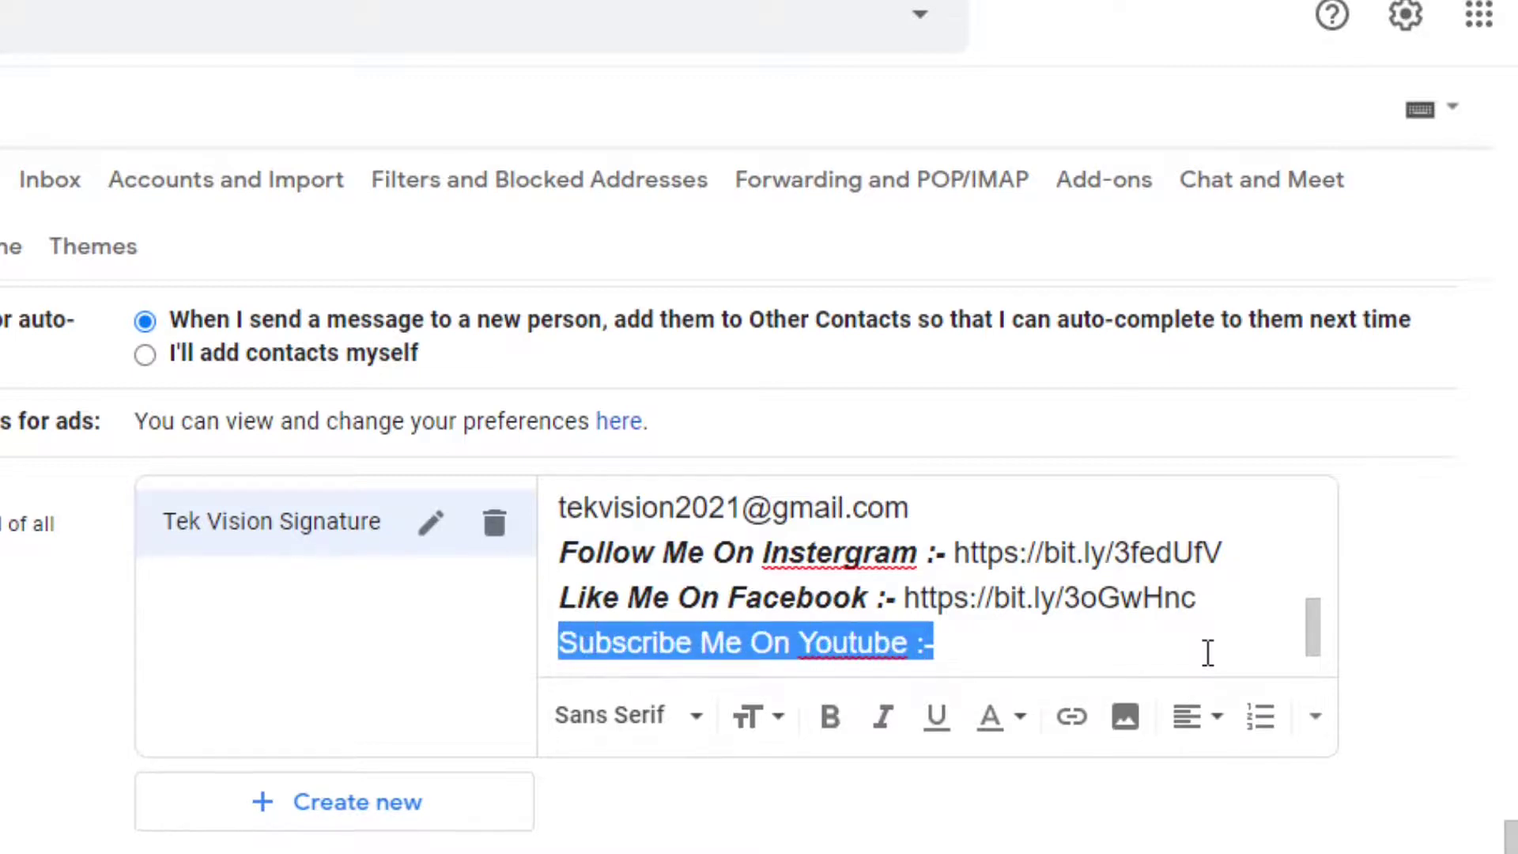
click(829, 718)
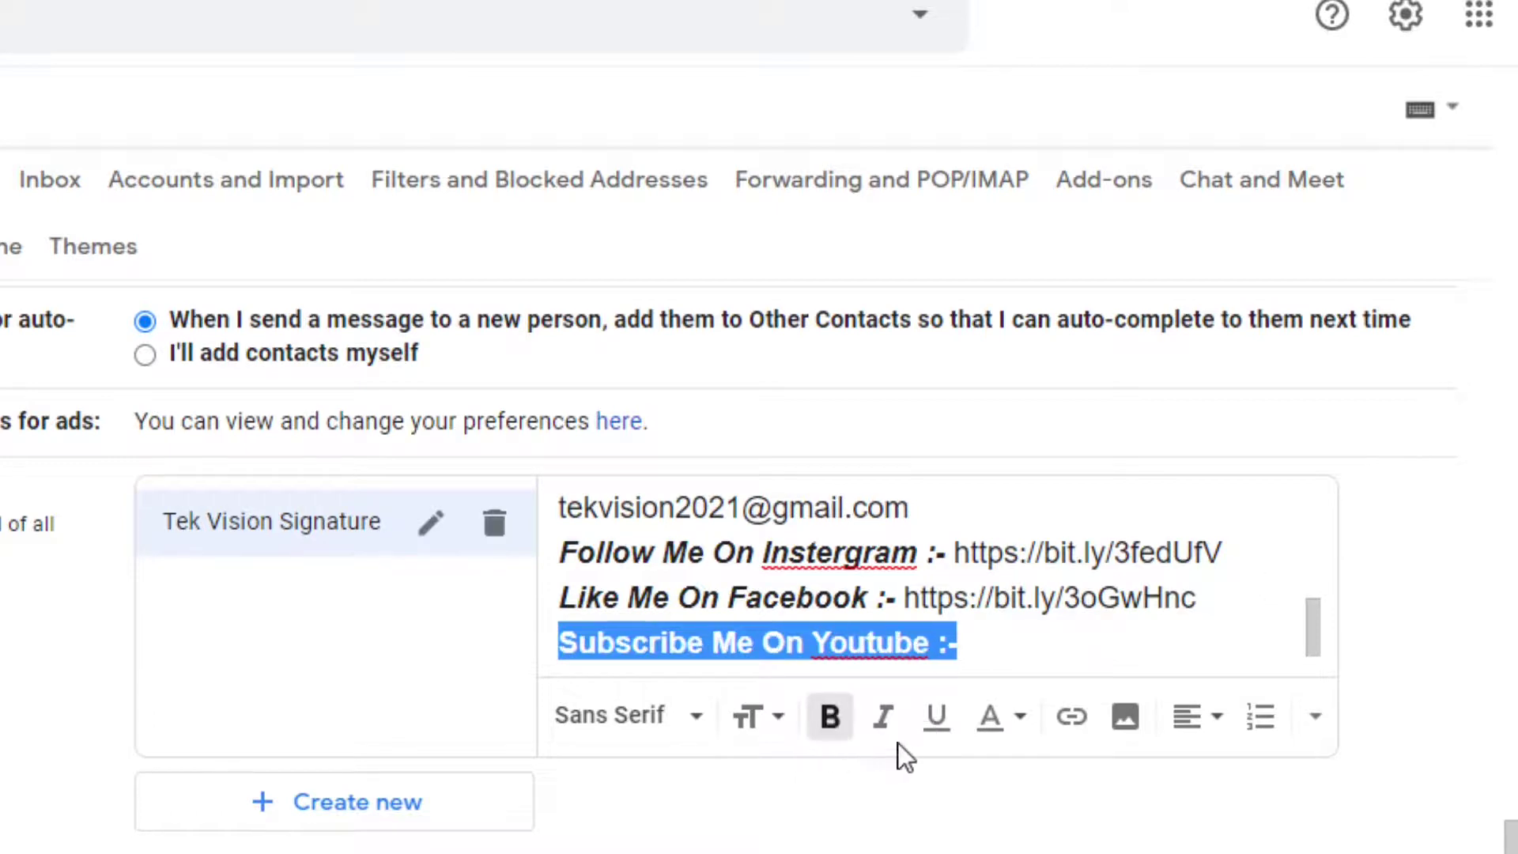
click(886, 721)
click(989, 642)
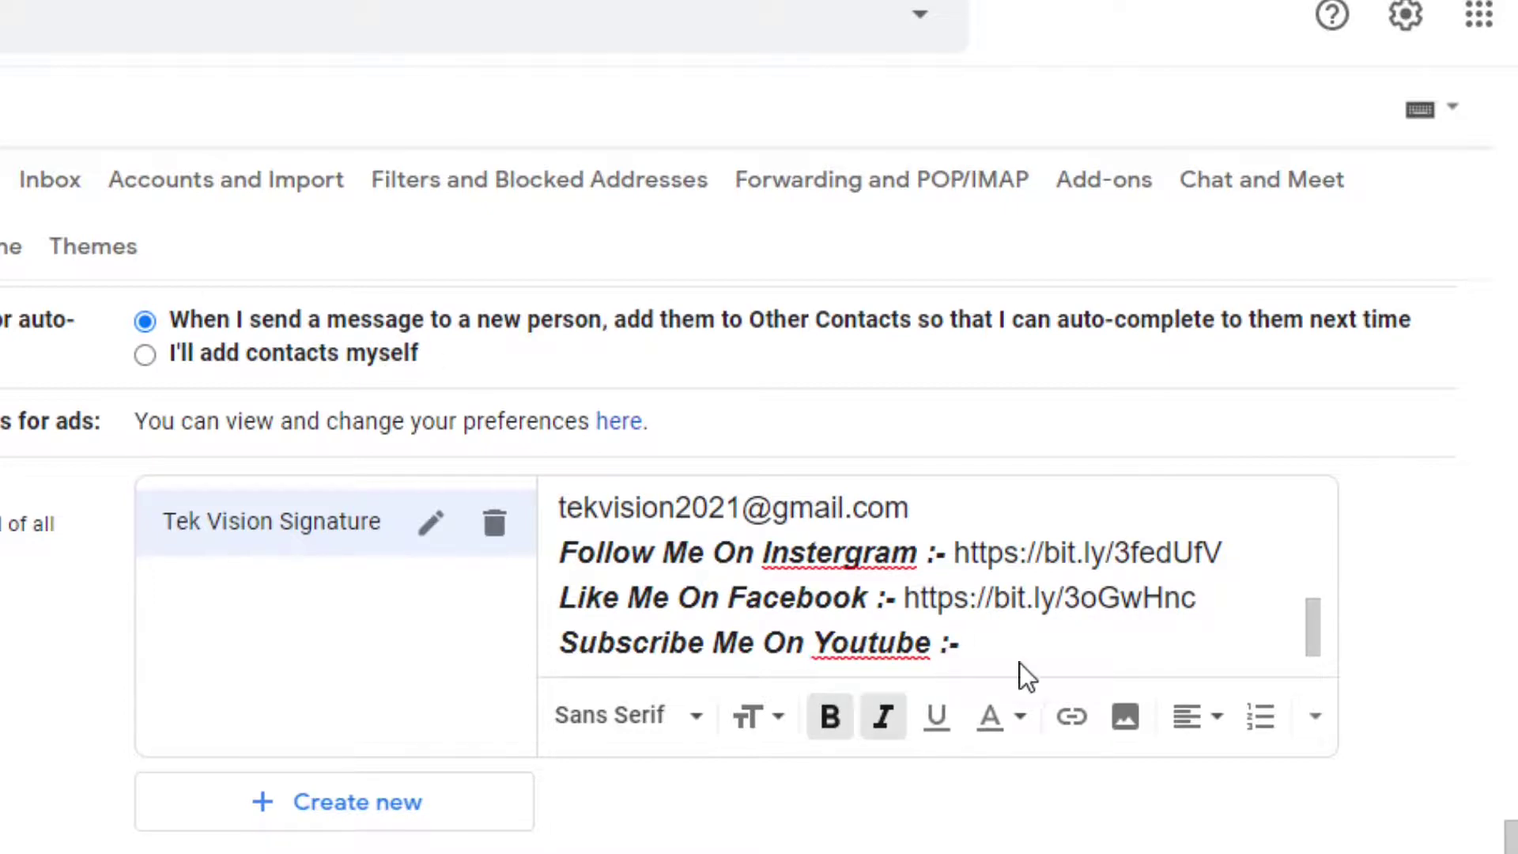
text(https://bit.ly/3vkM0o0)
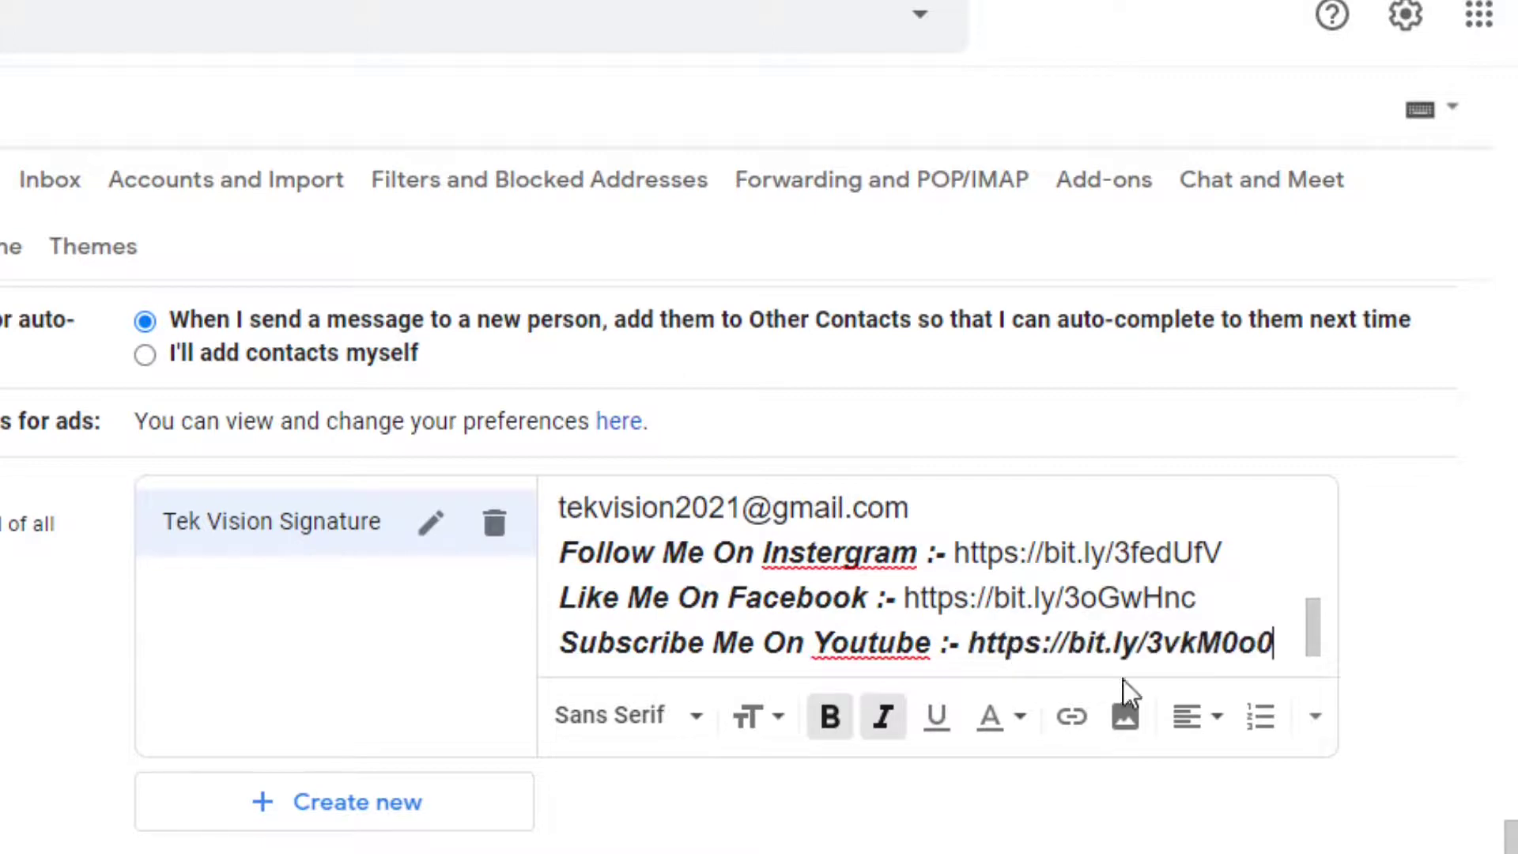
drag(1276, 642, 971, 657)
click(834, 721)
click(870, 723)
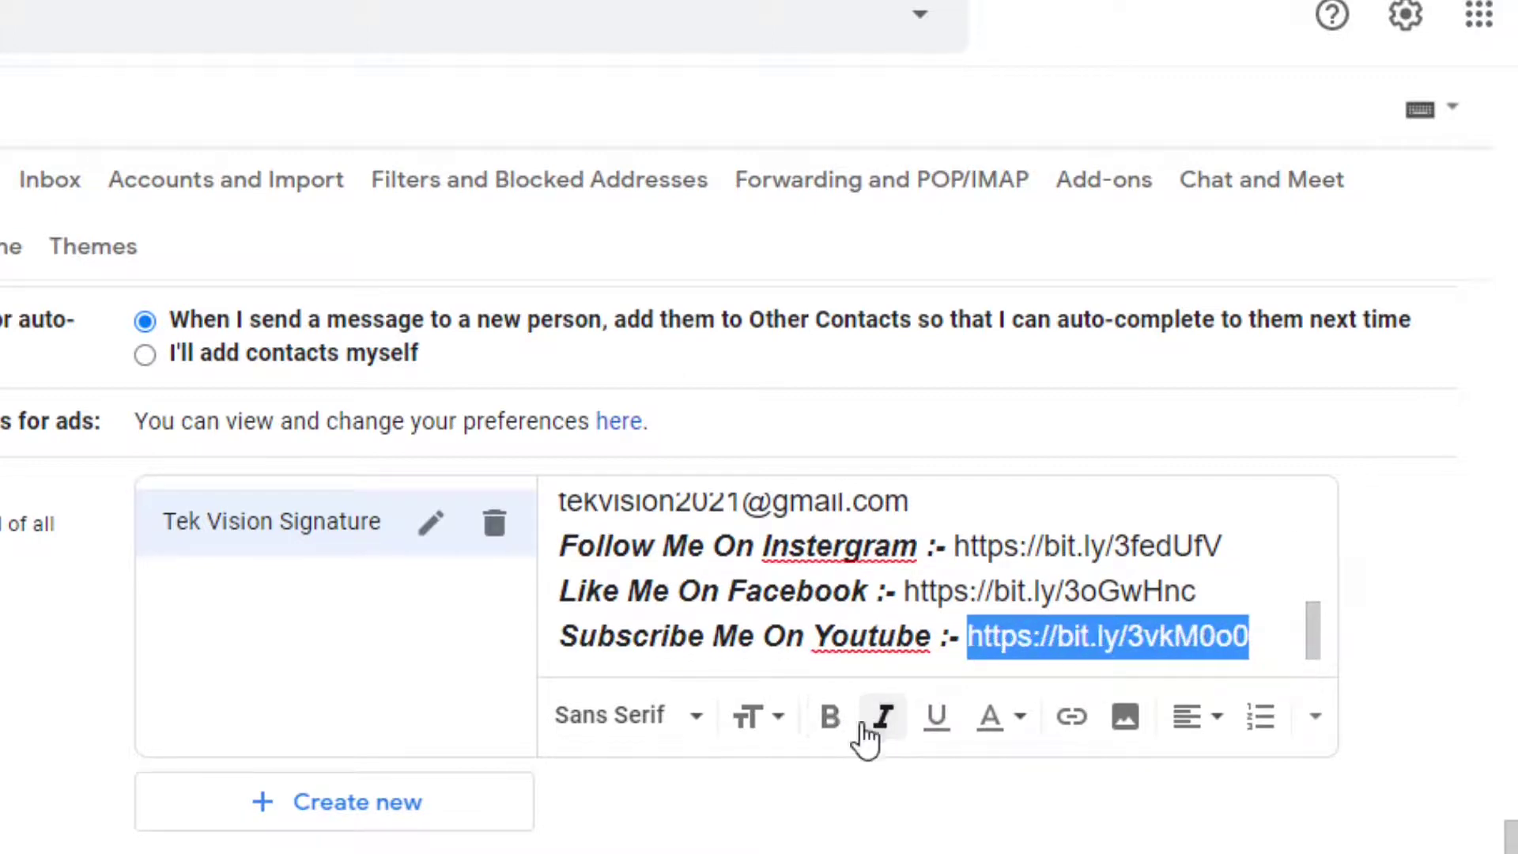
click(1251, 656)
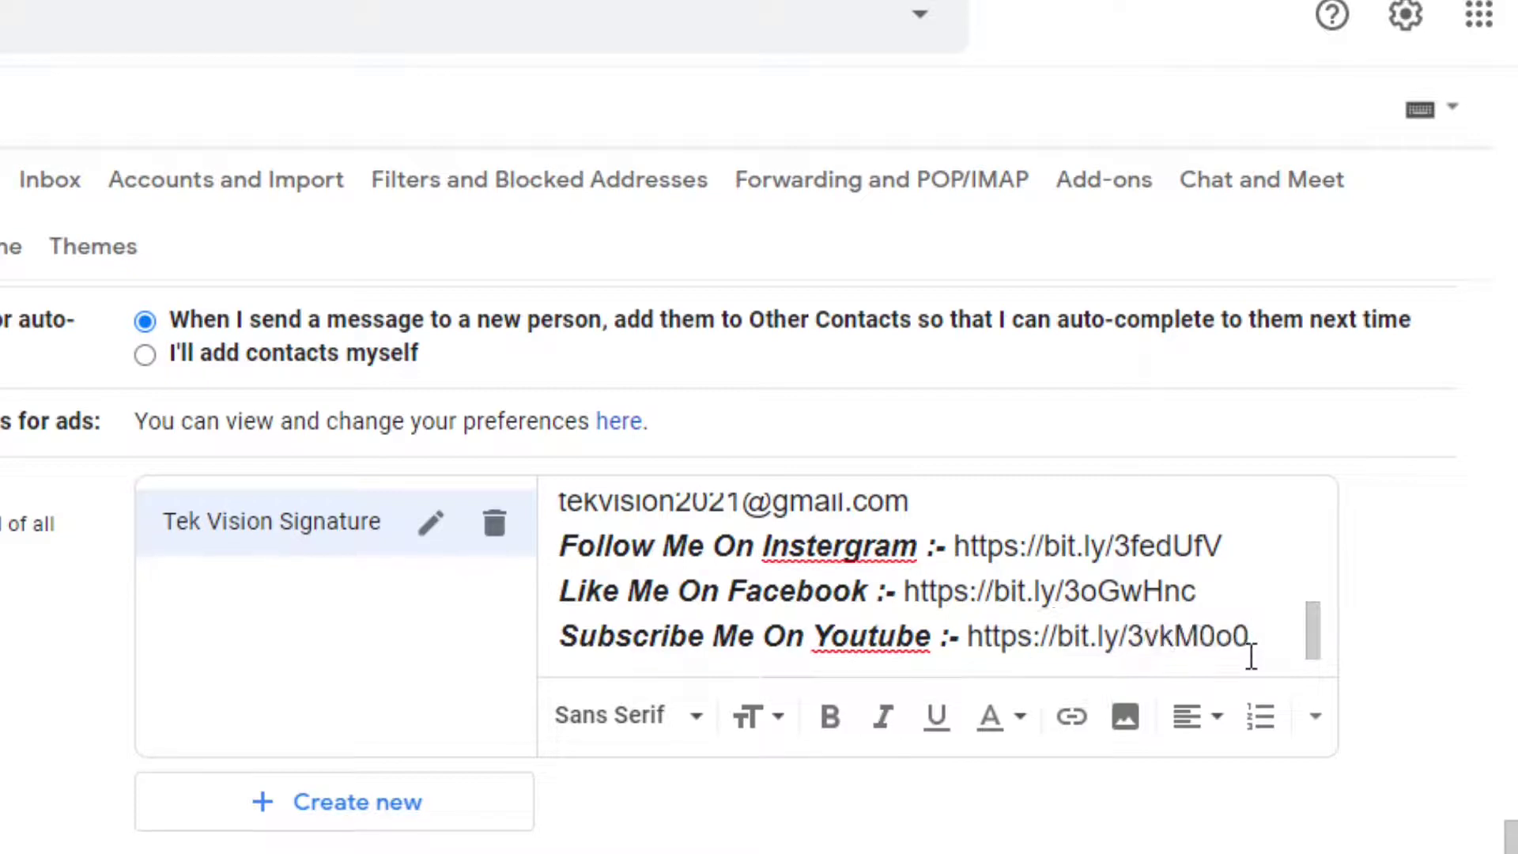
Type 'Thank You For Contact Me !' and 'Have Good Day' on separate lines below the links
key(Return)
key(Return)
text(Tha)
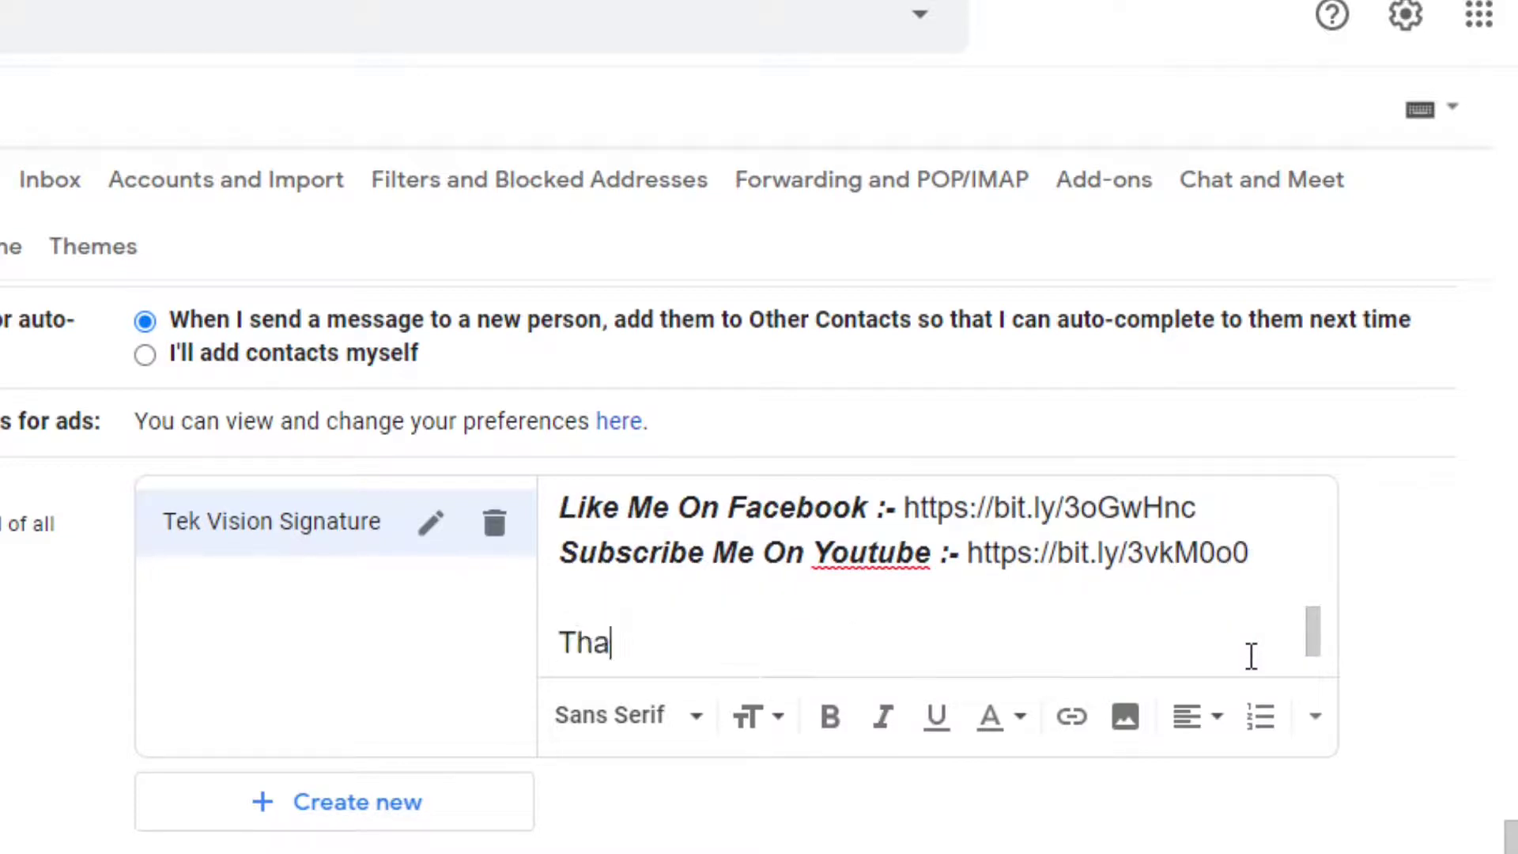
text(nk Yoou)
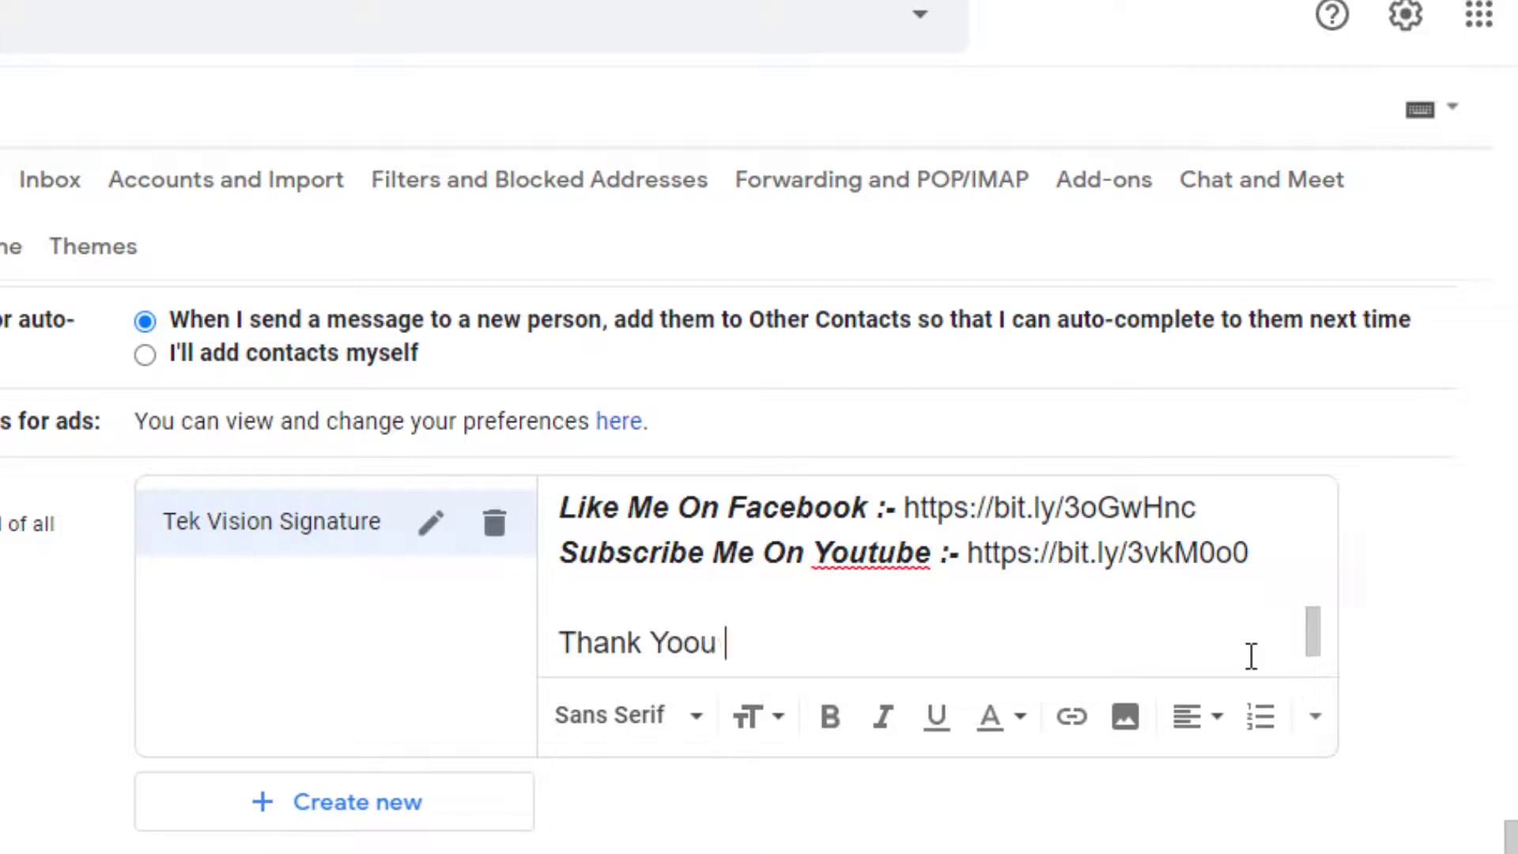
key(BackSpace)
key(BackSpace)
key(BackSpace)
text(u For Con)
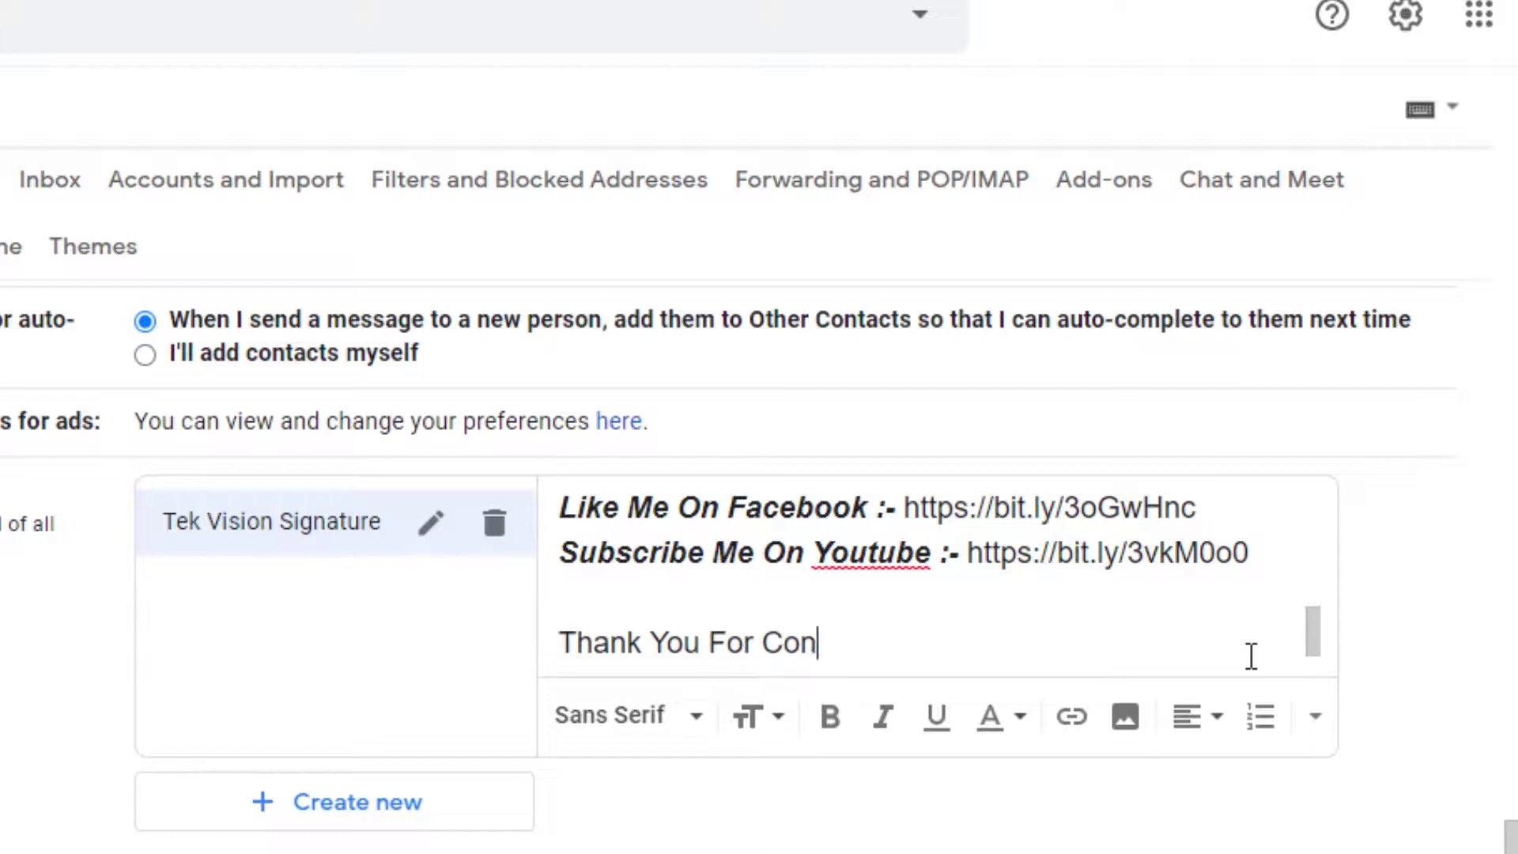
text(tact Me )
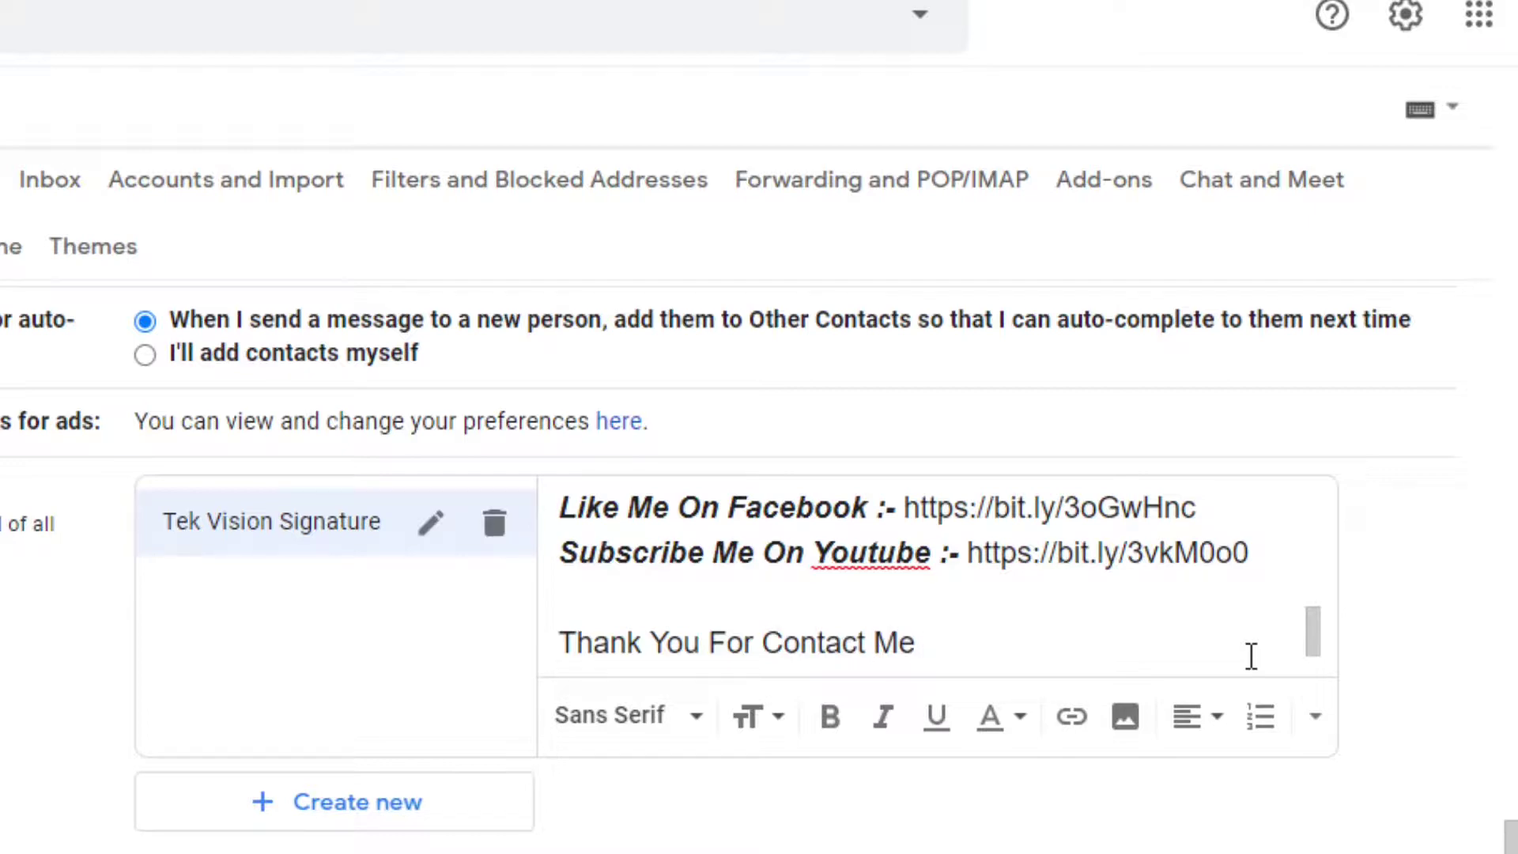
text(!)
key(Return)
text(Have)
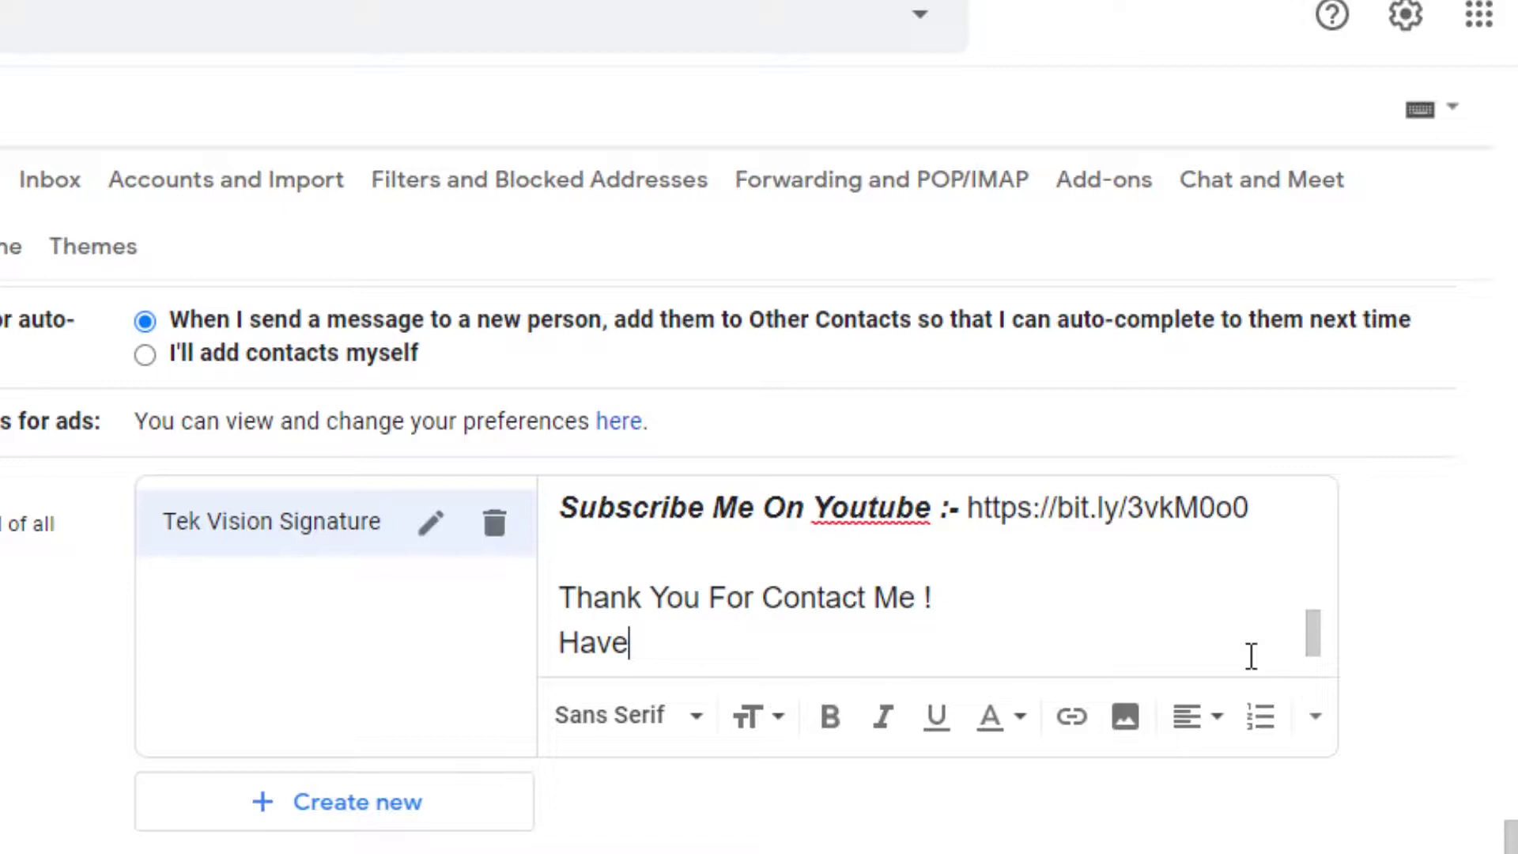
text(Good Day .)
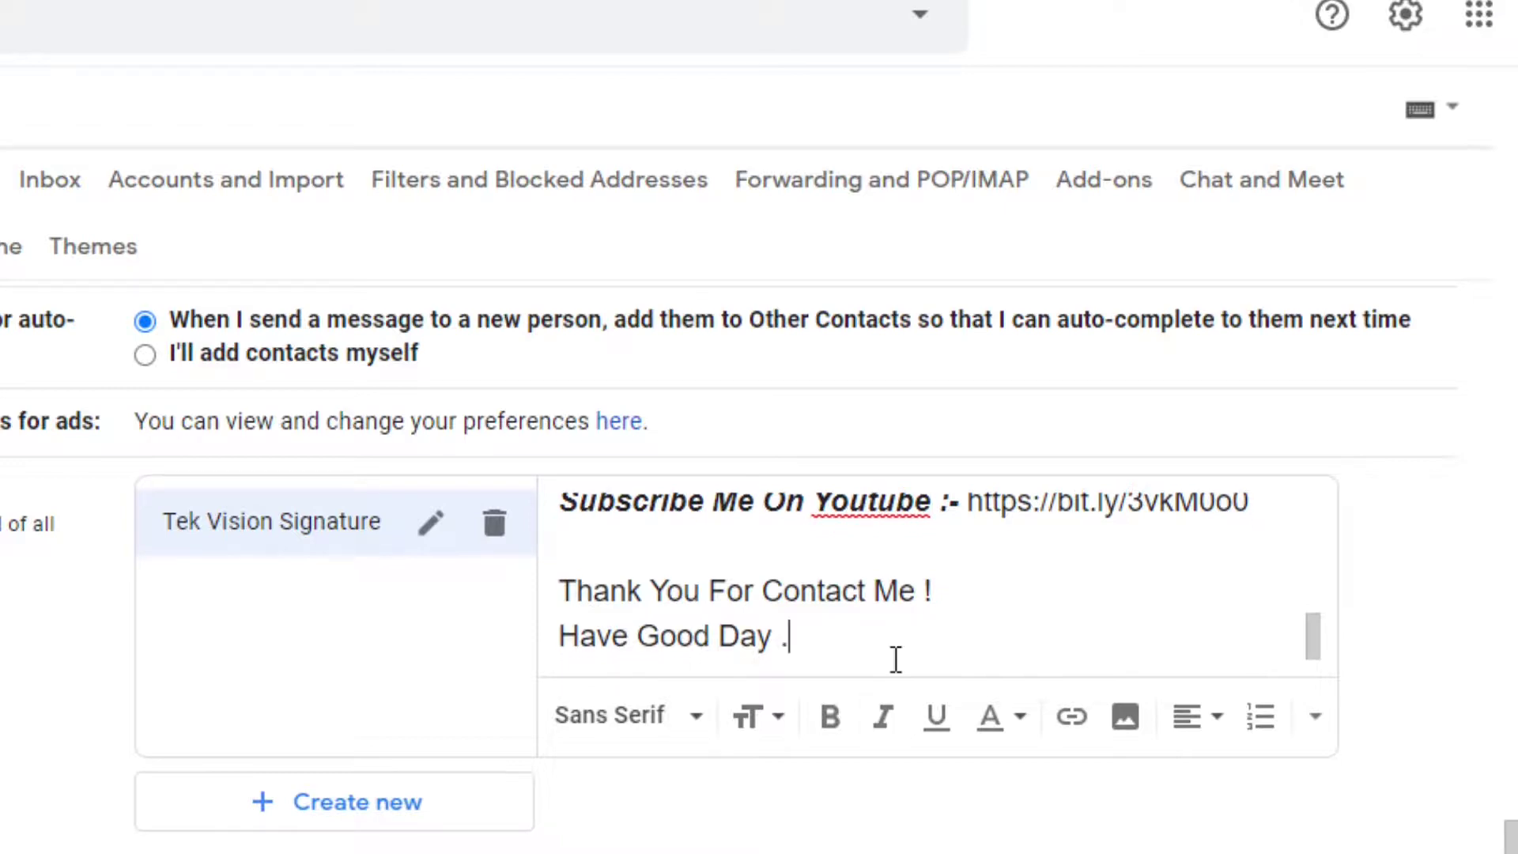
scroll(896, 659, up, 2)
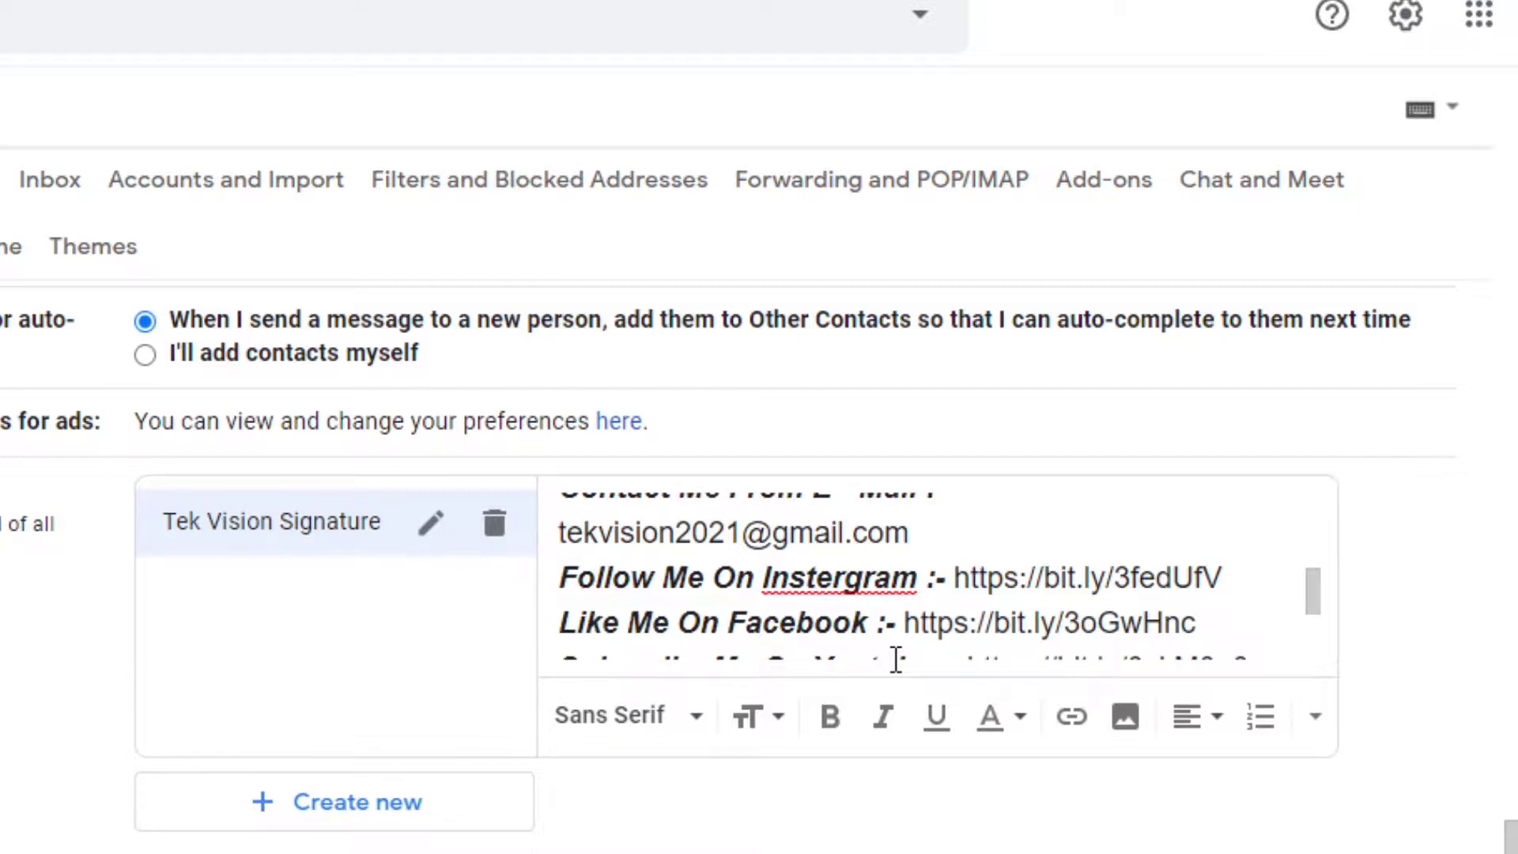
Choose Tek Vision Signature as the default for new emails and for replies/forwards
scroll(896, 658, down, 5)
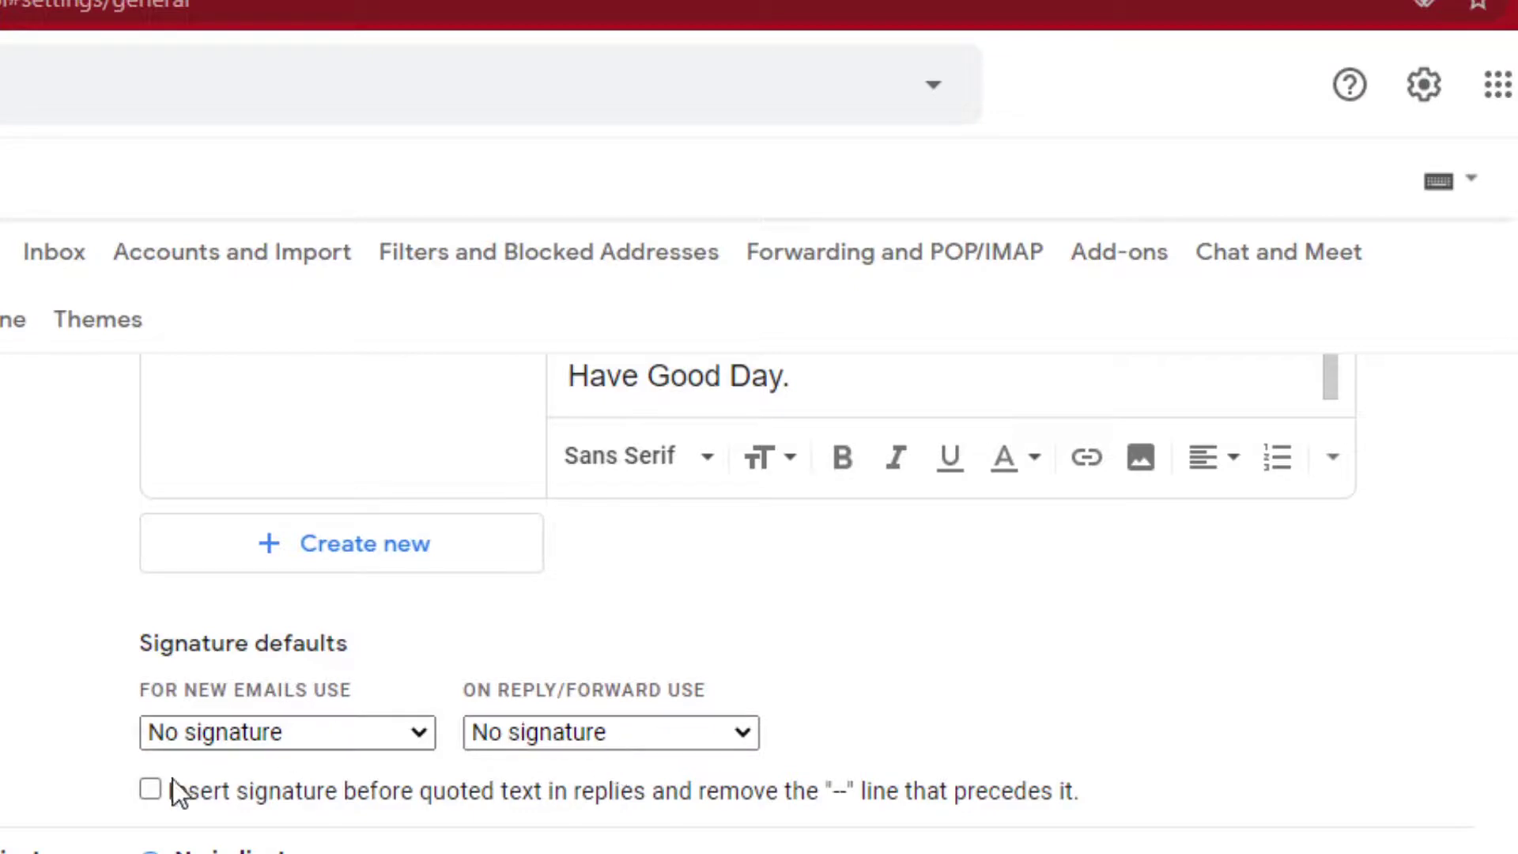
click(221, 728)
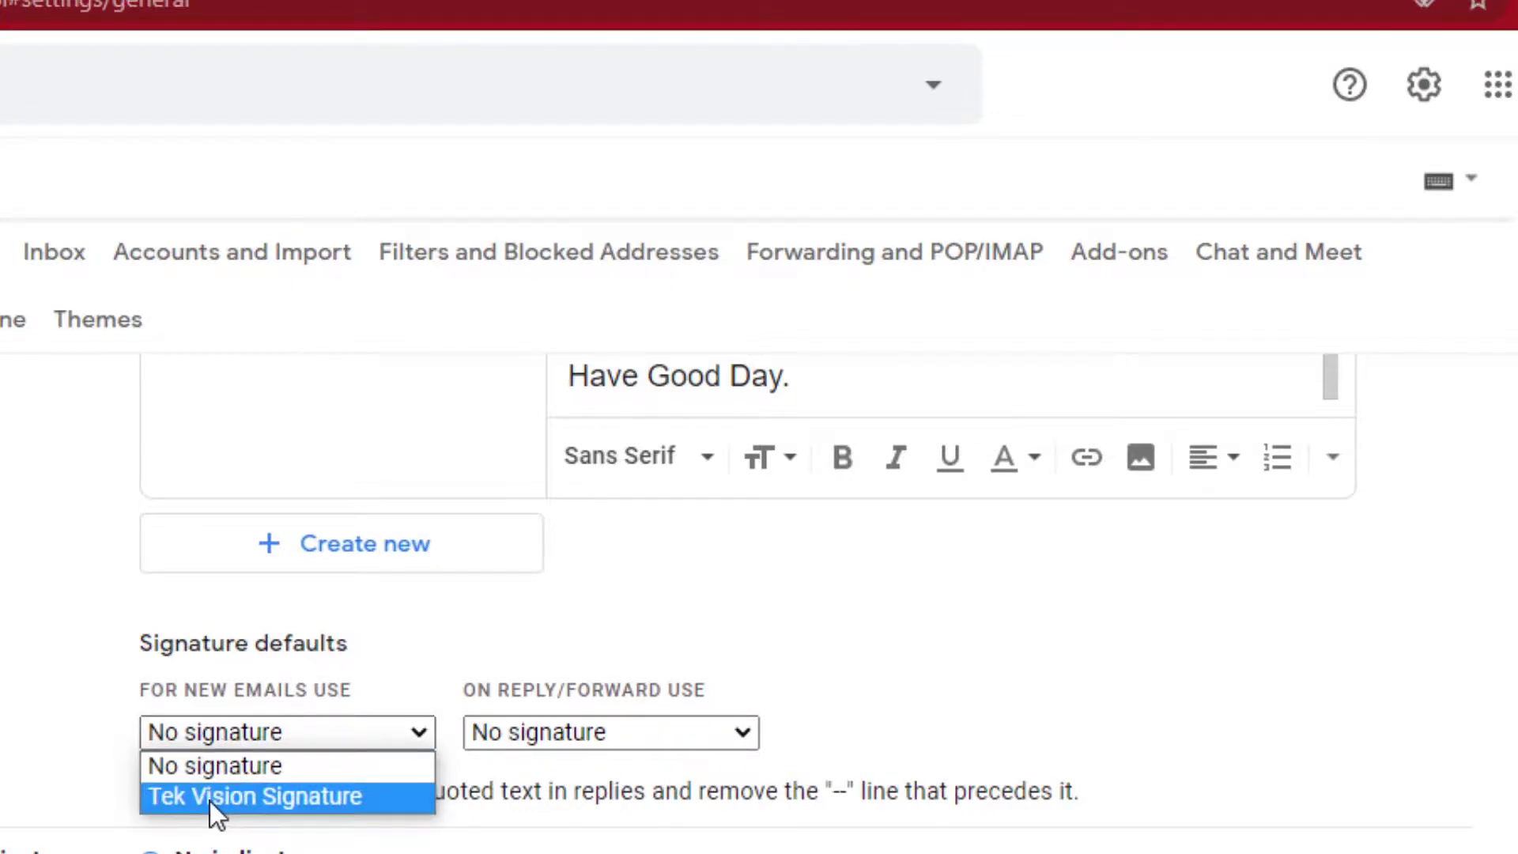
click(210, 800)
click(502, 743)
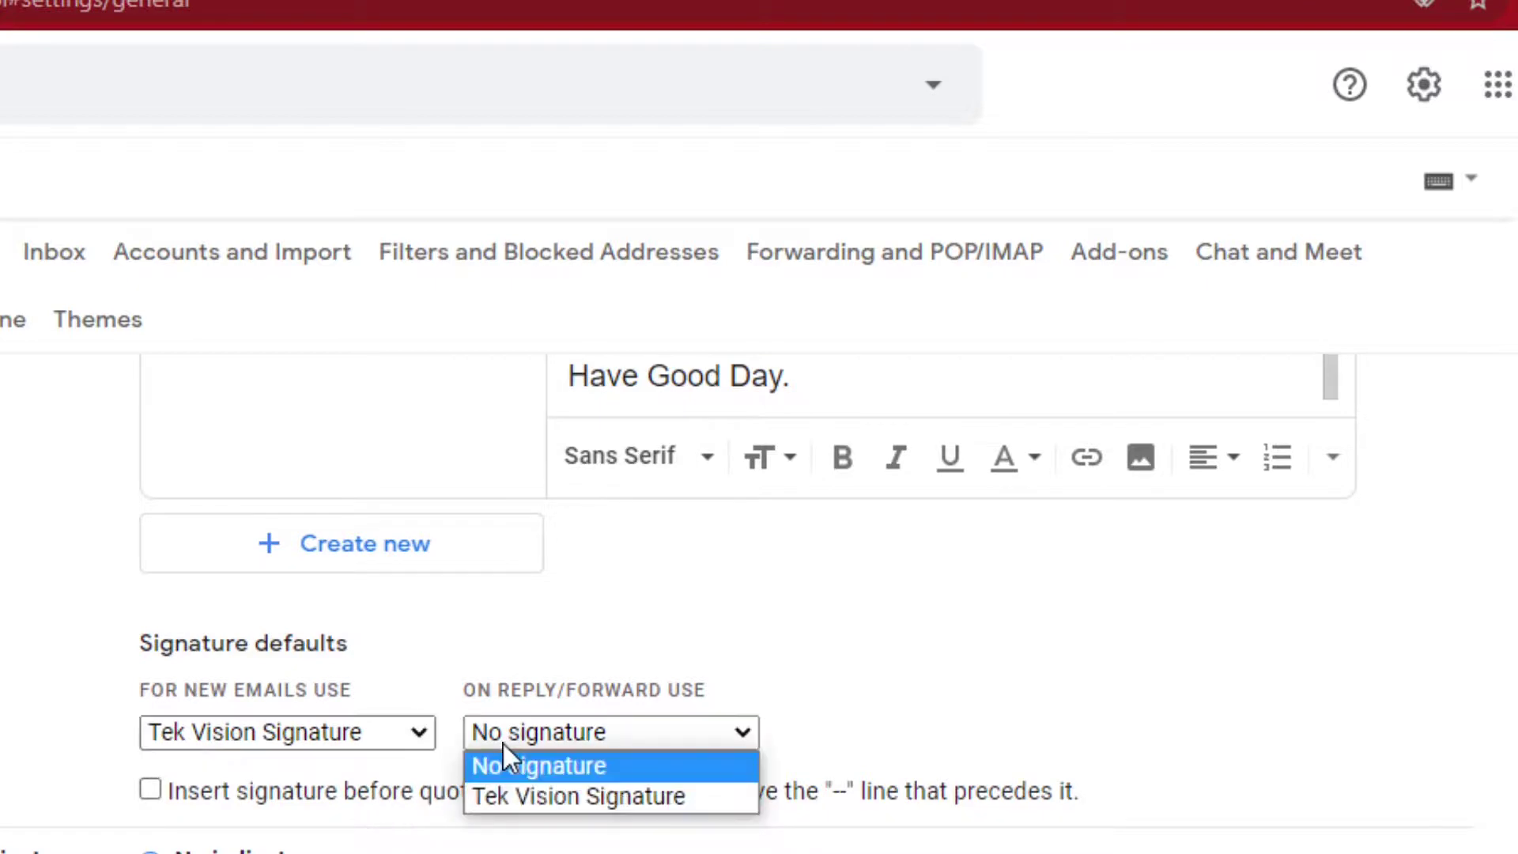
click(562, 795)
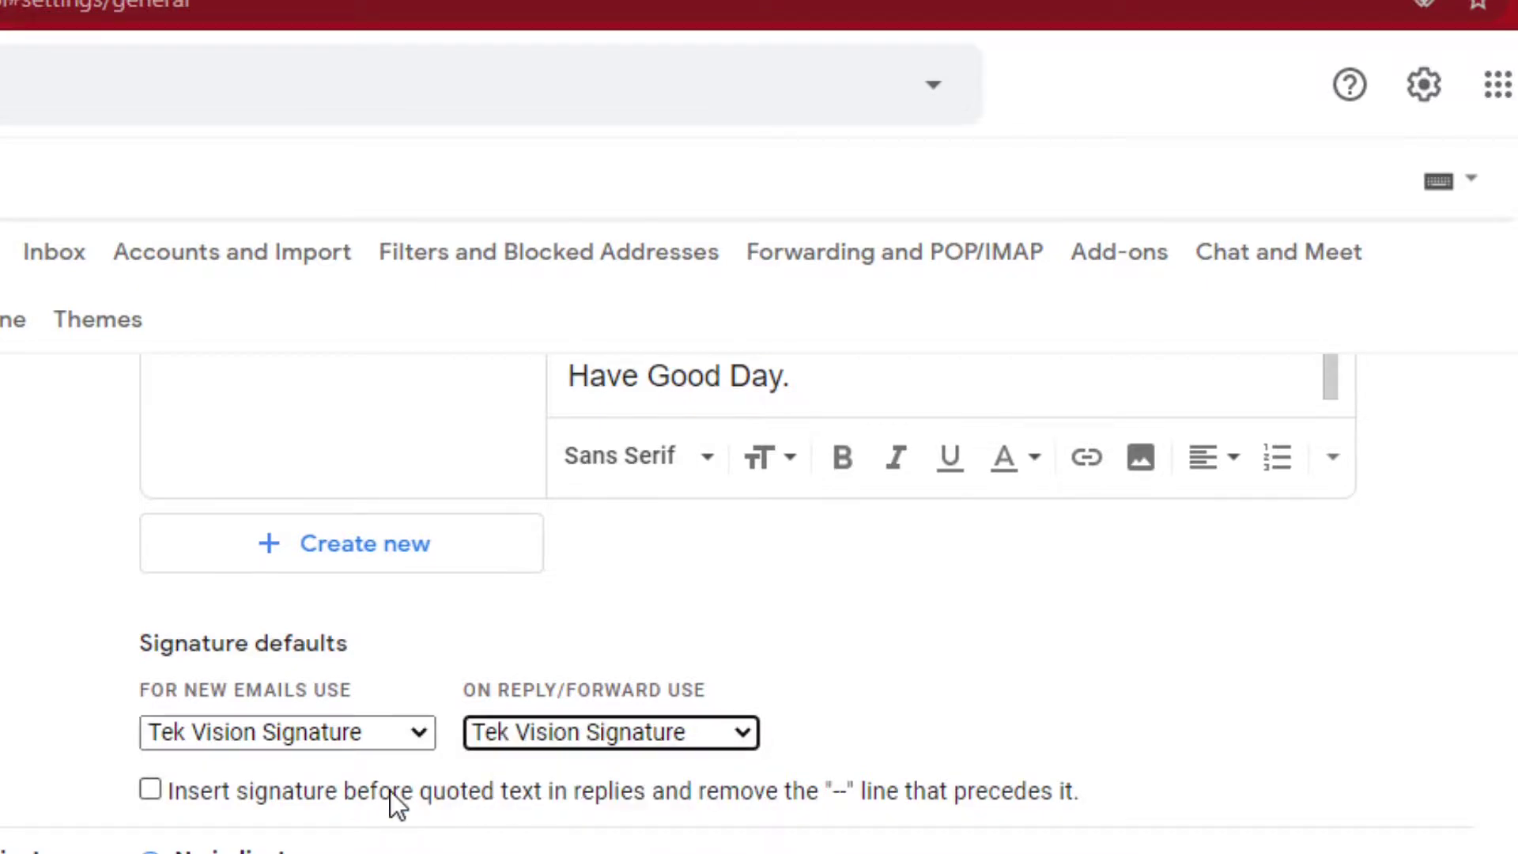
Tick 'Insert signature before quoted text' so the signature goes above quoted replies
click(856, 799)
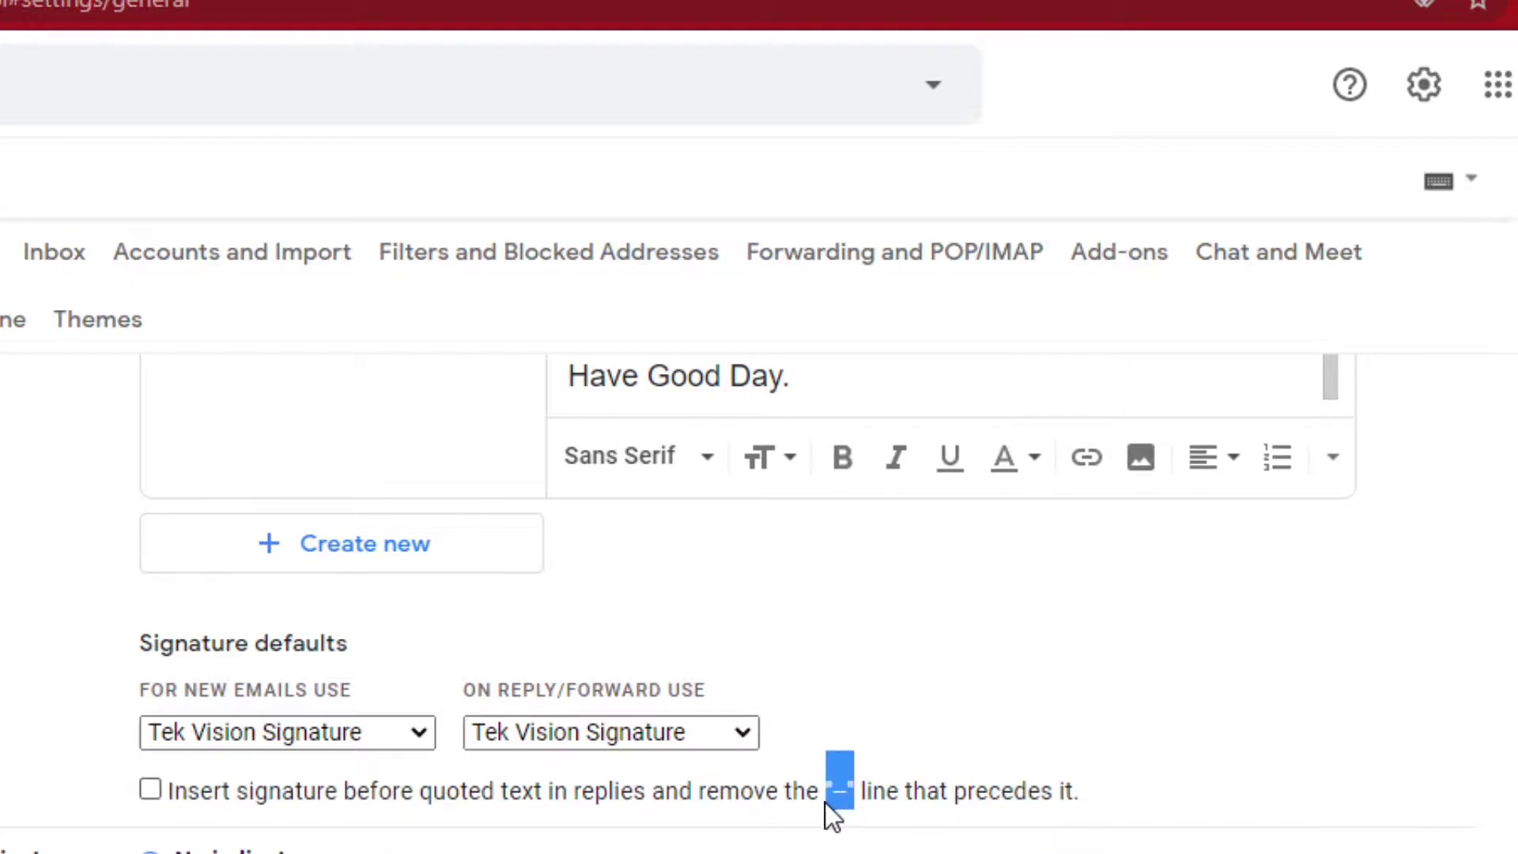
click(177, 796)
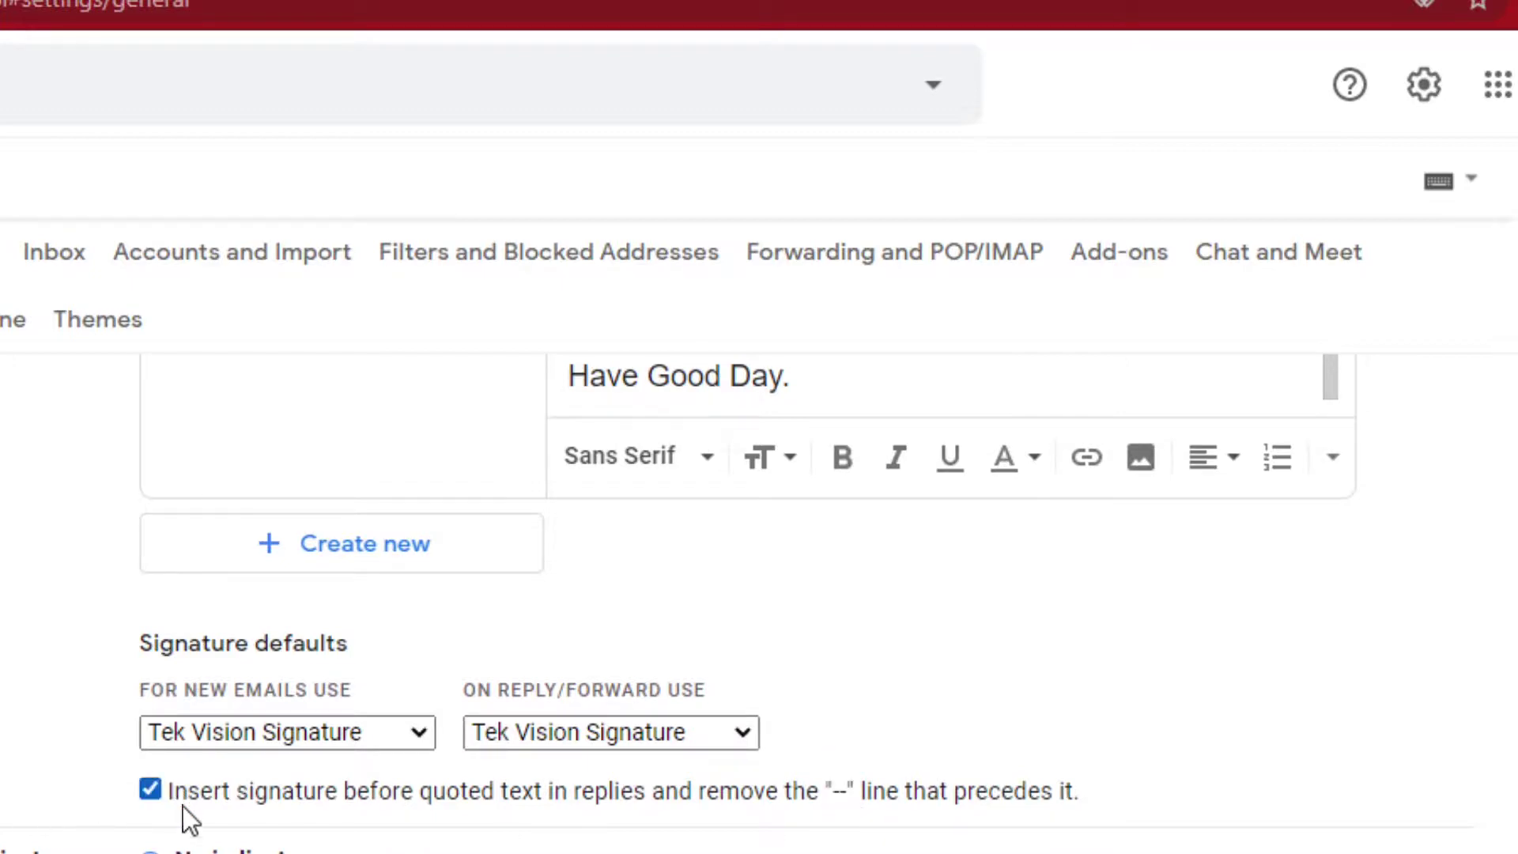
scroll(182, 814, down, 5)
scroll(183, 814, up, 5)
scroll(759, 475, up, 4)
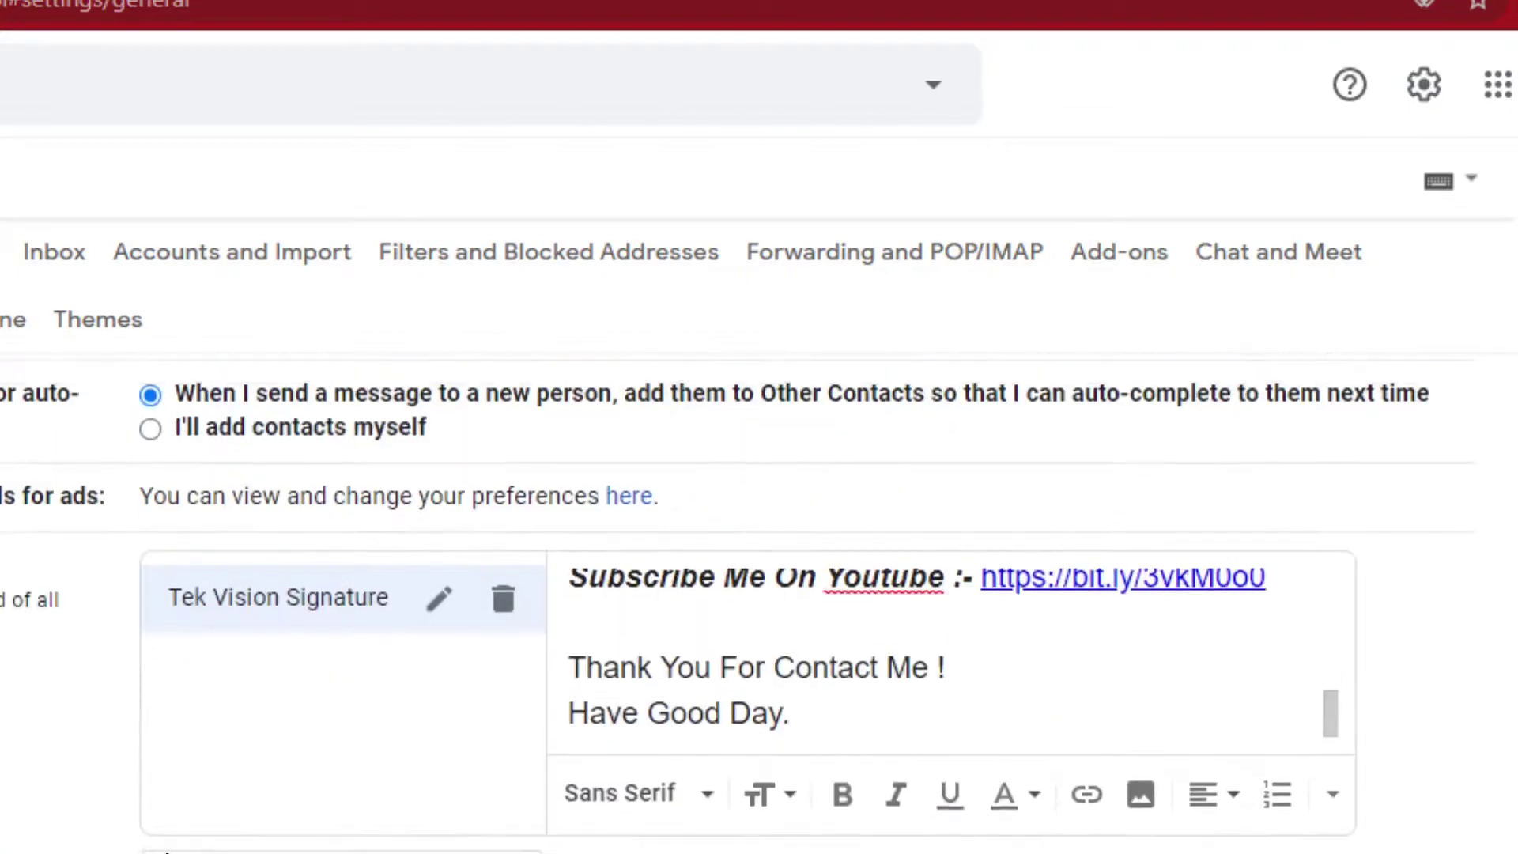
scroll(759, 474, down, 10)
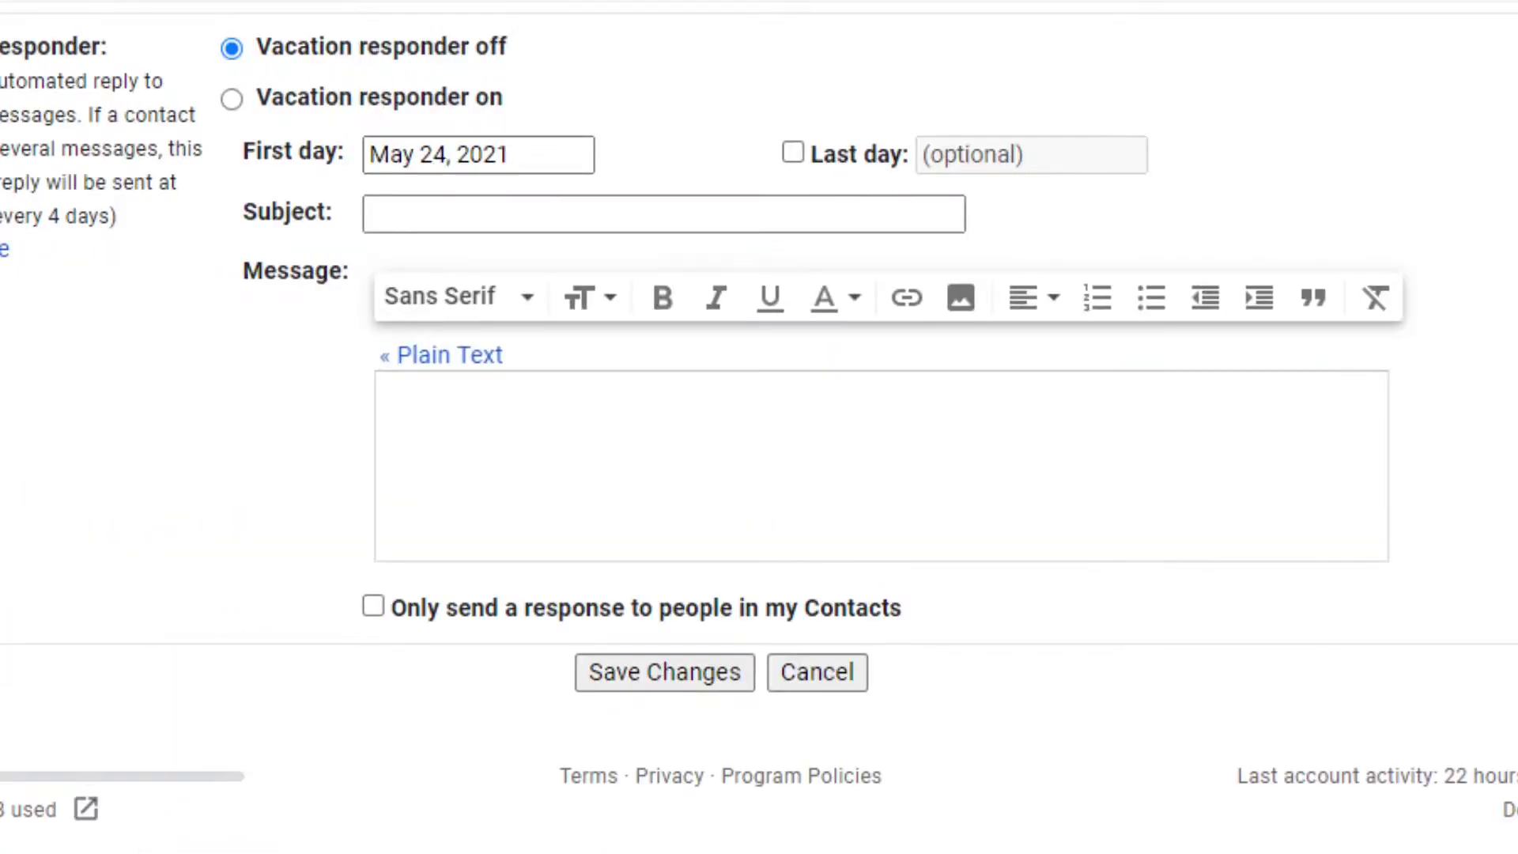
Save the Settings changes and start a new message to check the inserted signature
click(686, 671)
click(144, 229)
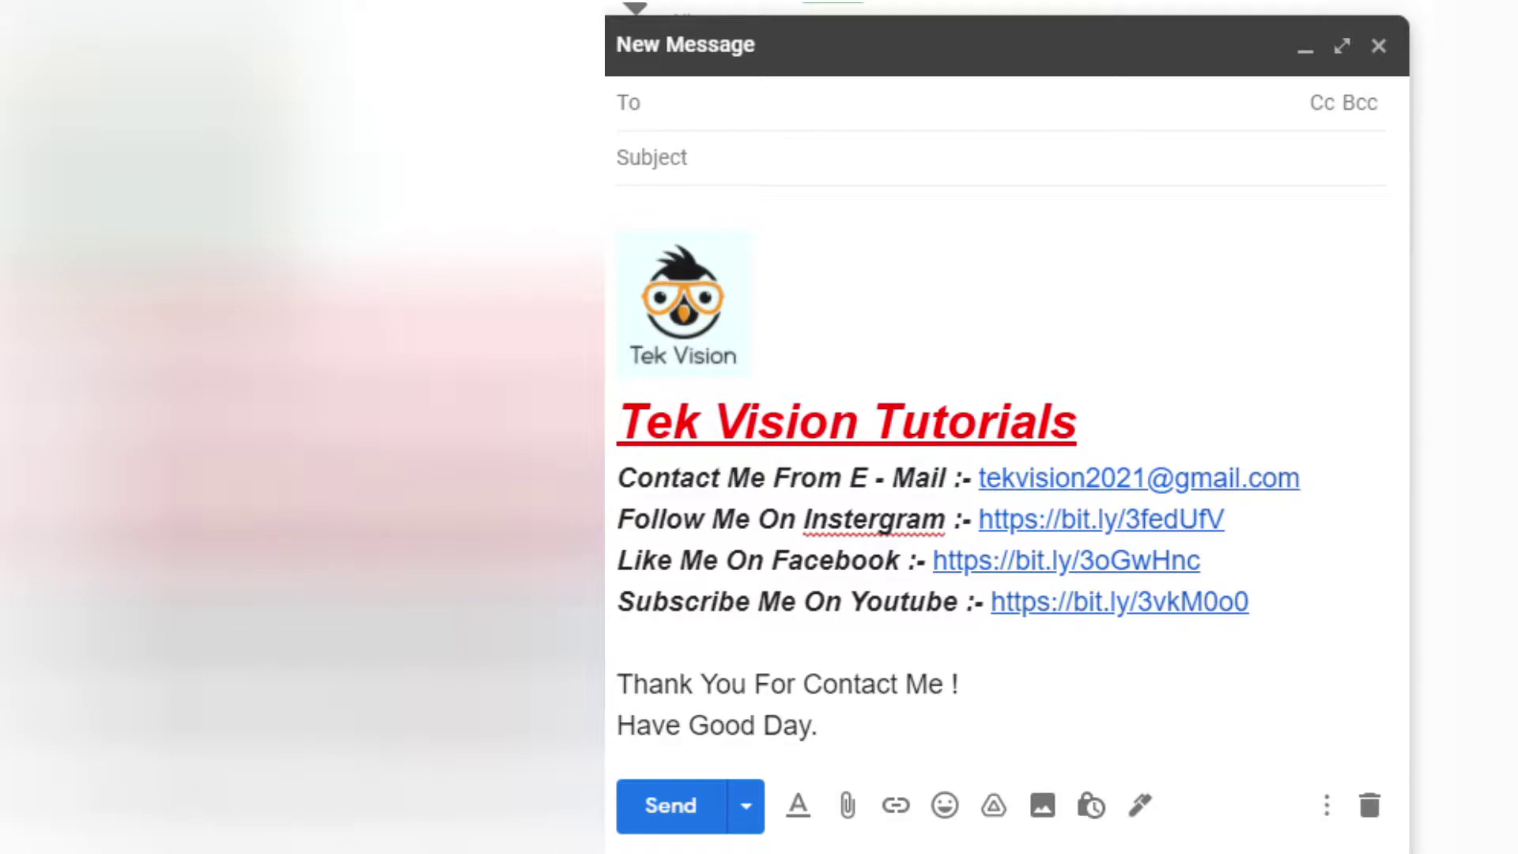
Address the draft to the suggested contact with subject 'About Testing Our New Signature'
text(s.a.)
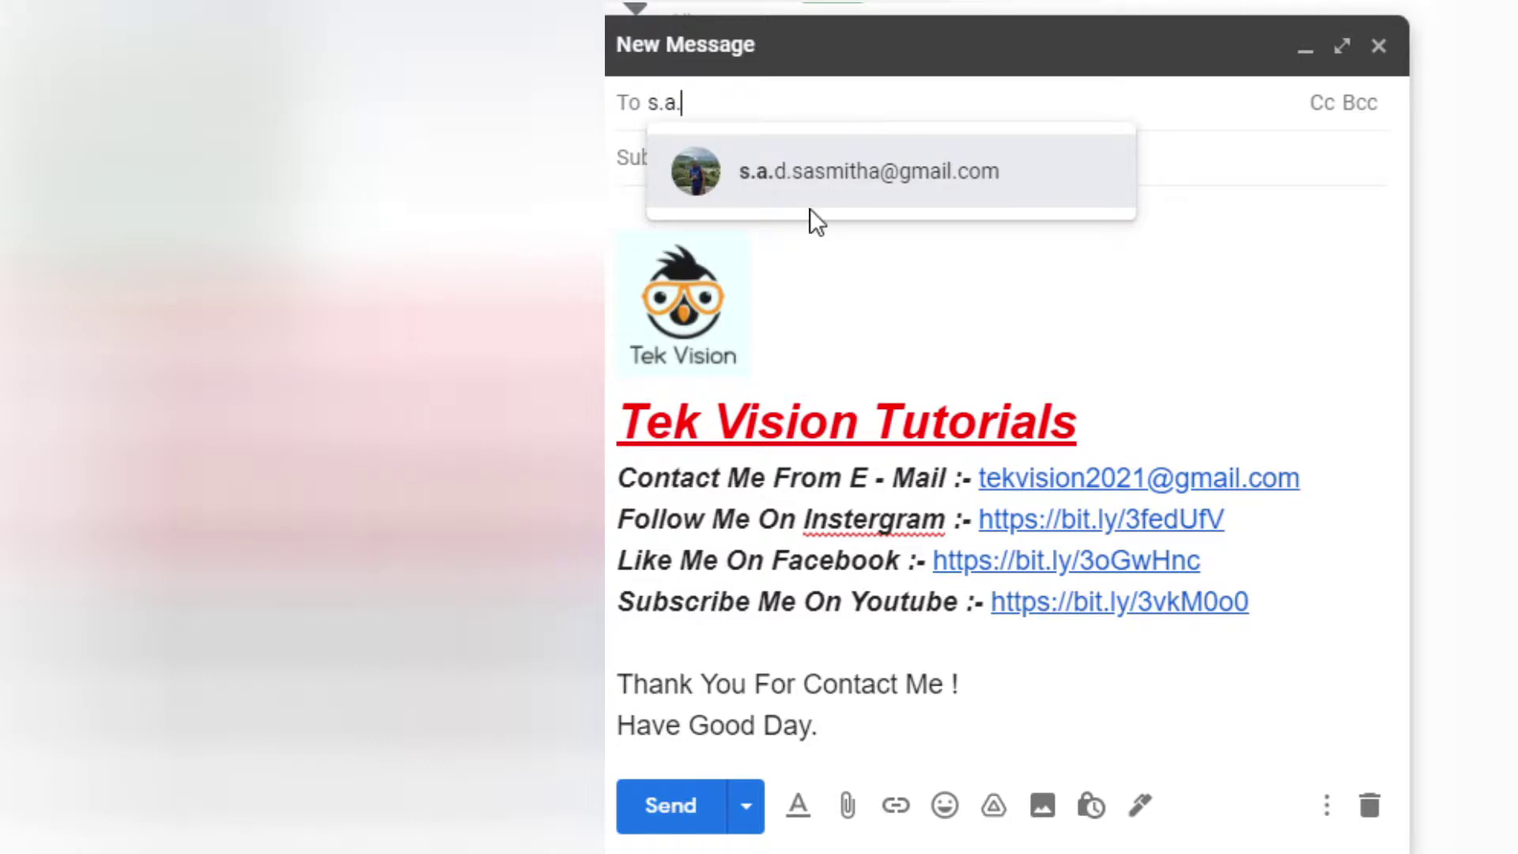
click(811, 207)
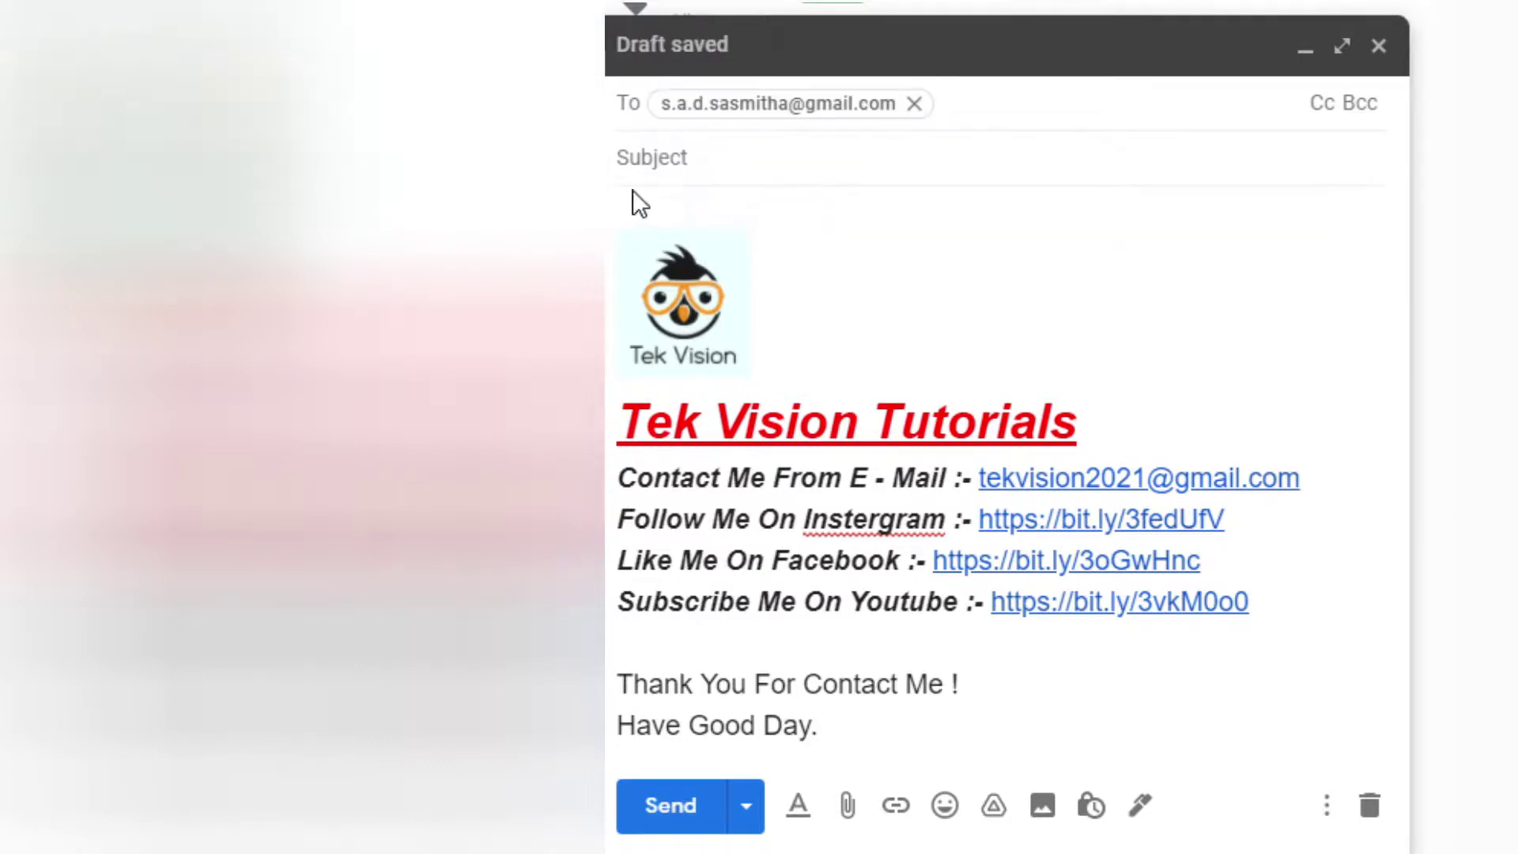
click(650, 157)
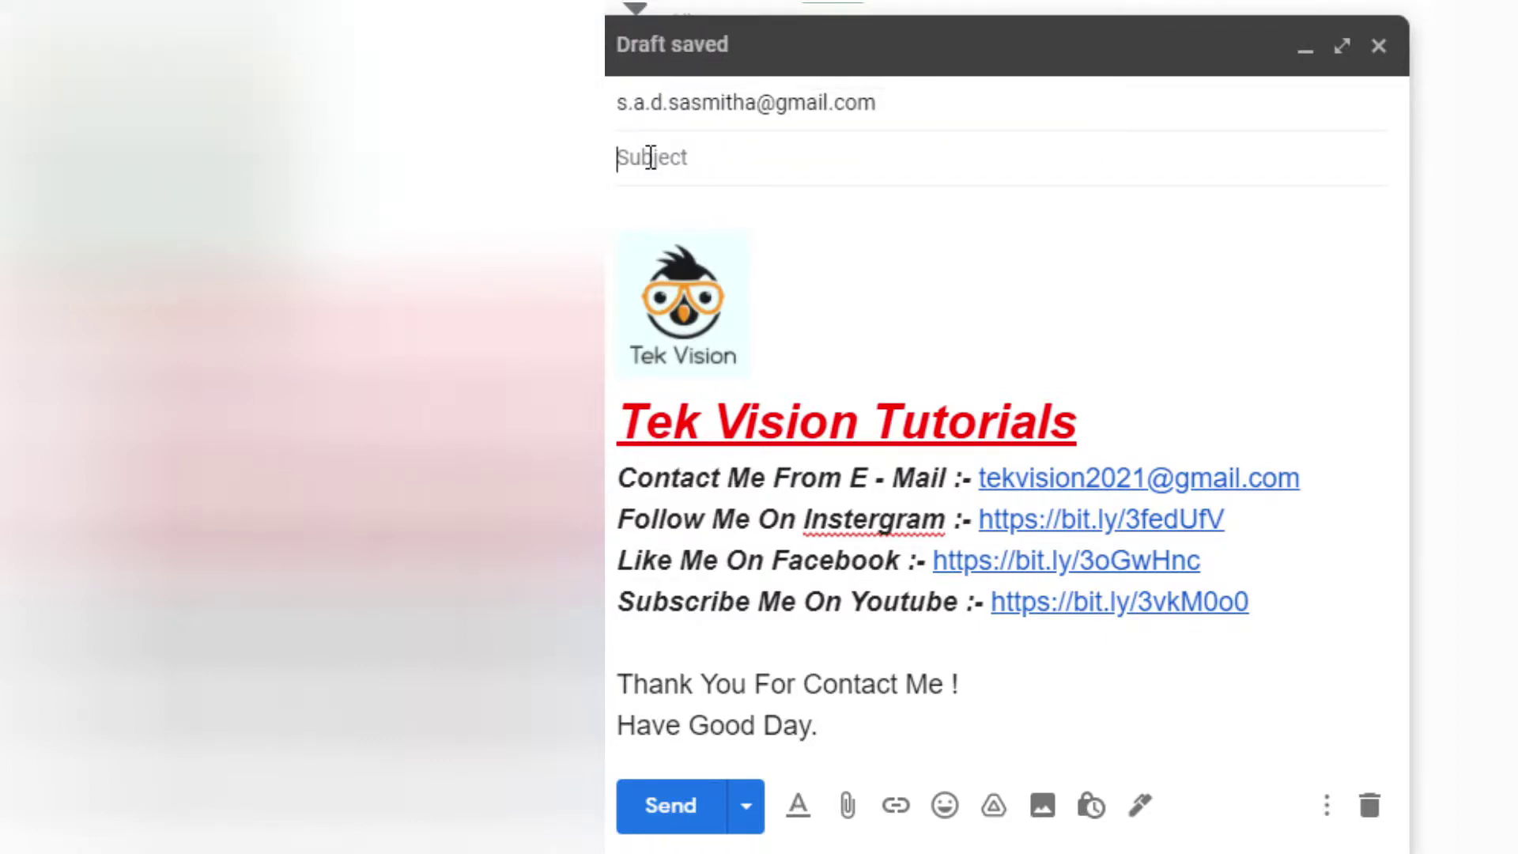
text(About Testing)
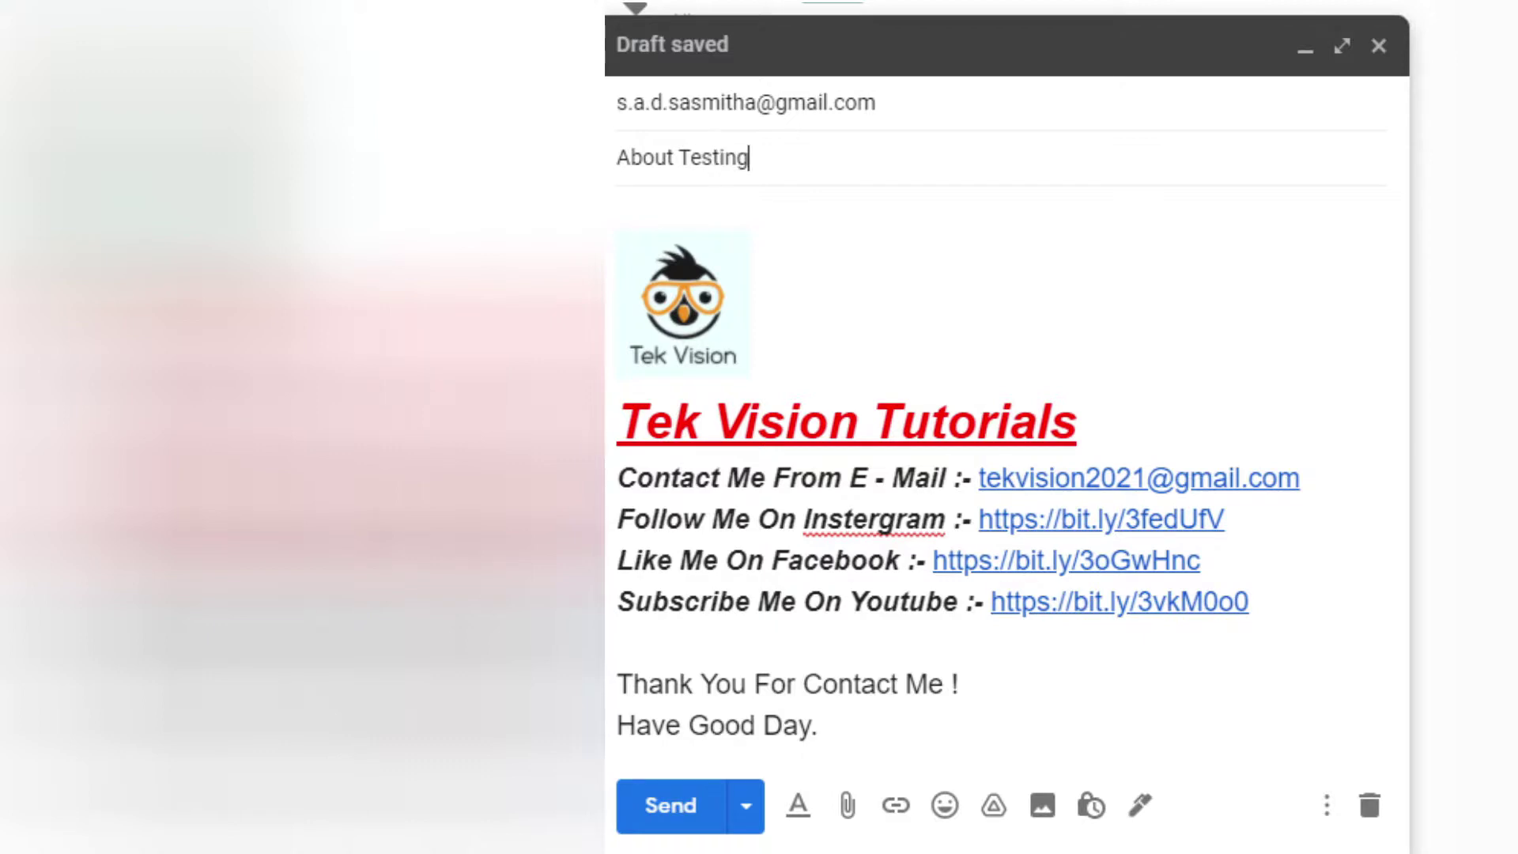
text( Our New )
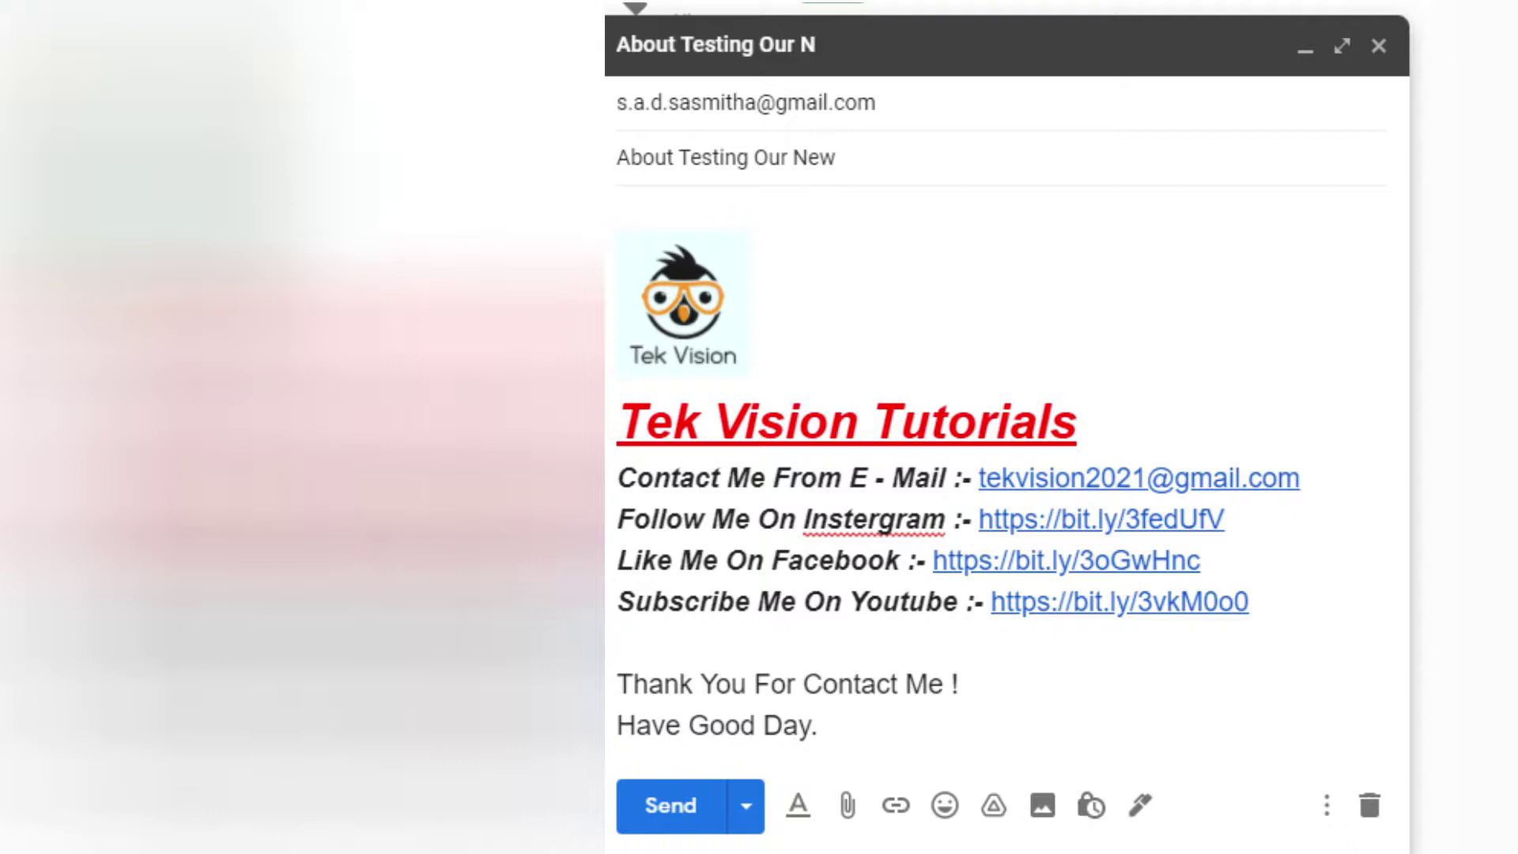
text(Signature)
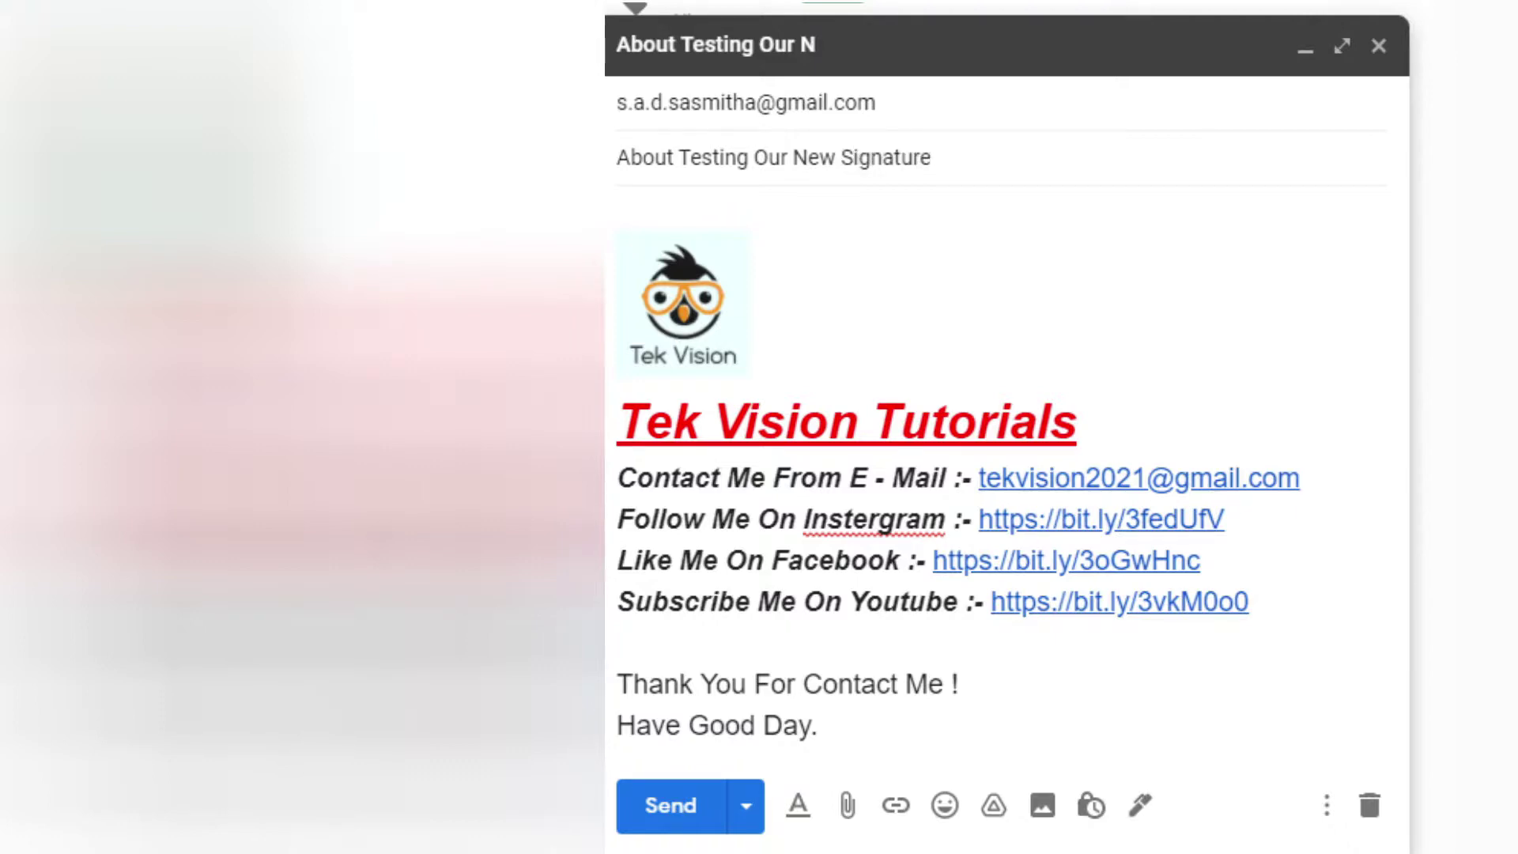
Type a greeting to the recipient about checking the GMail Signature above the signature
click(697, 209)
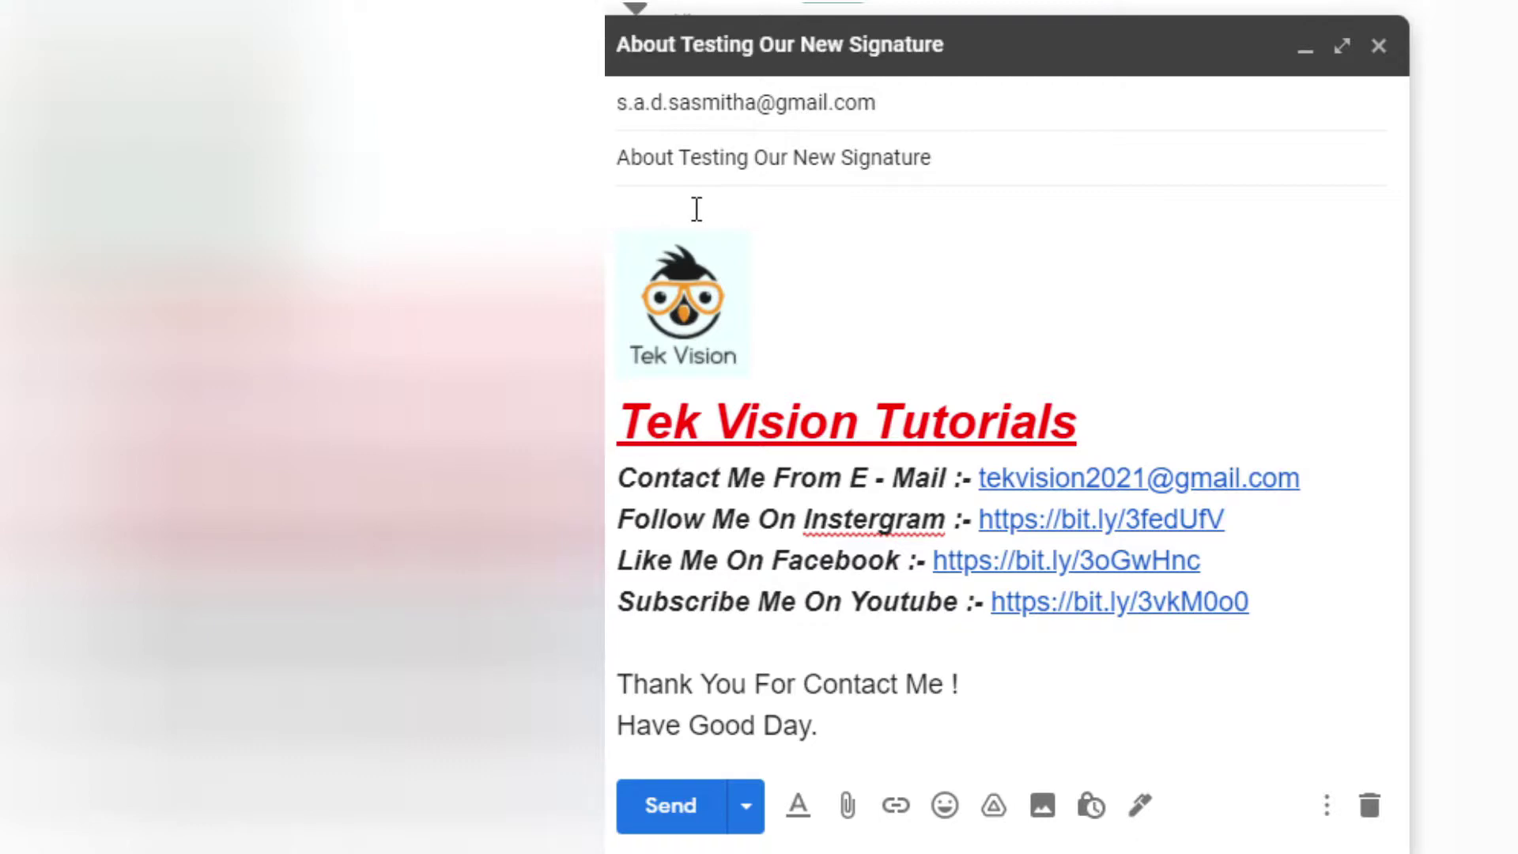
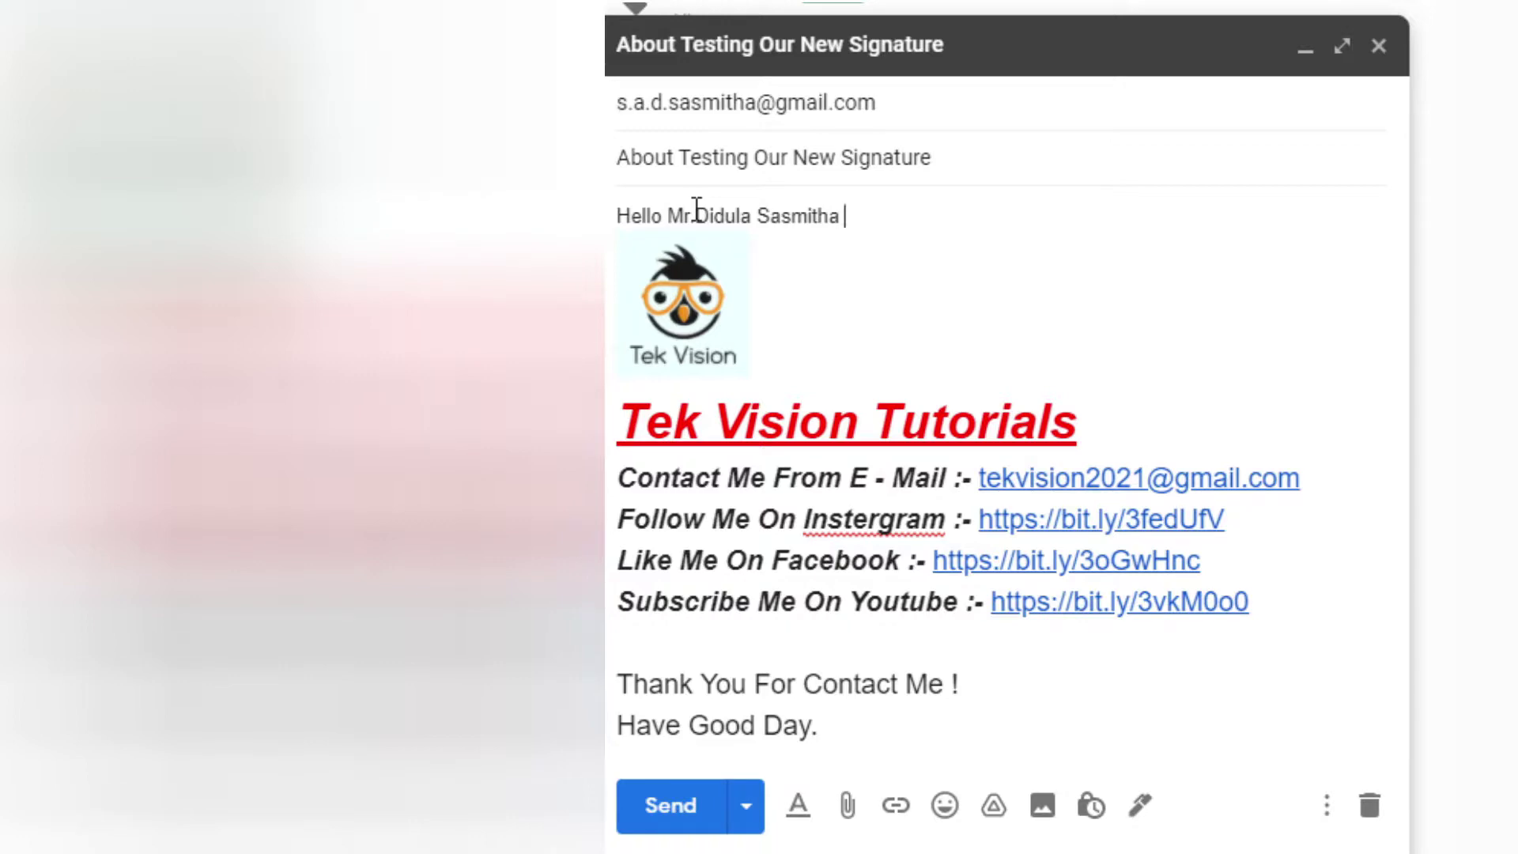
text(Today I Check )
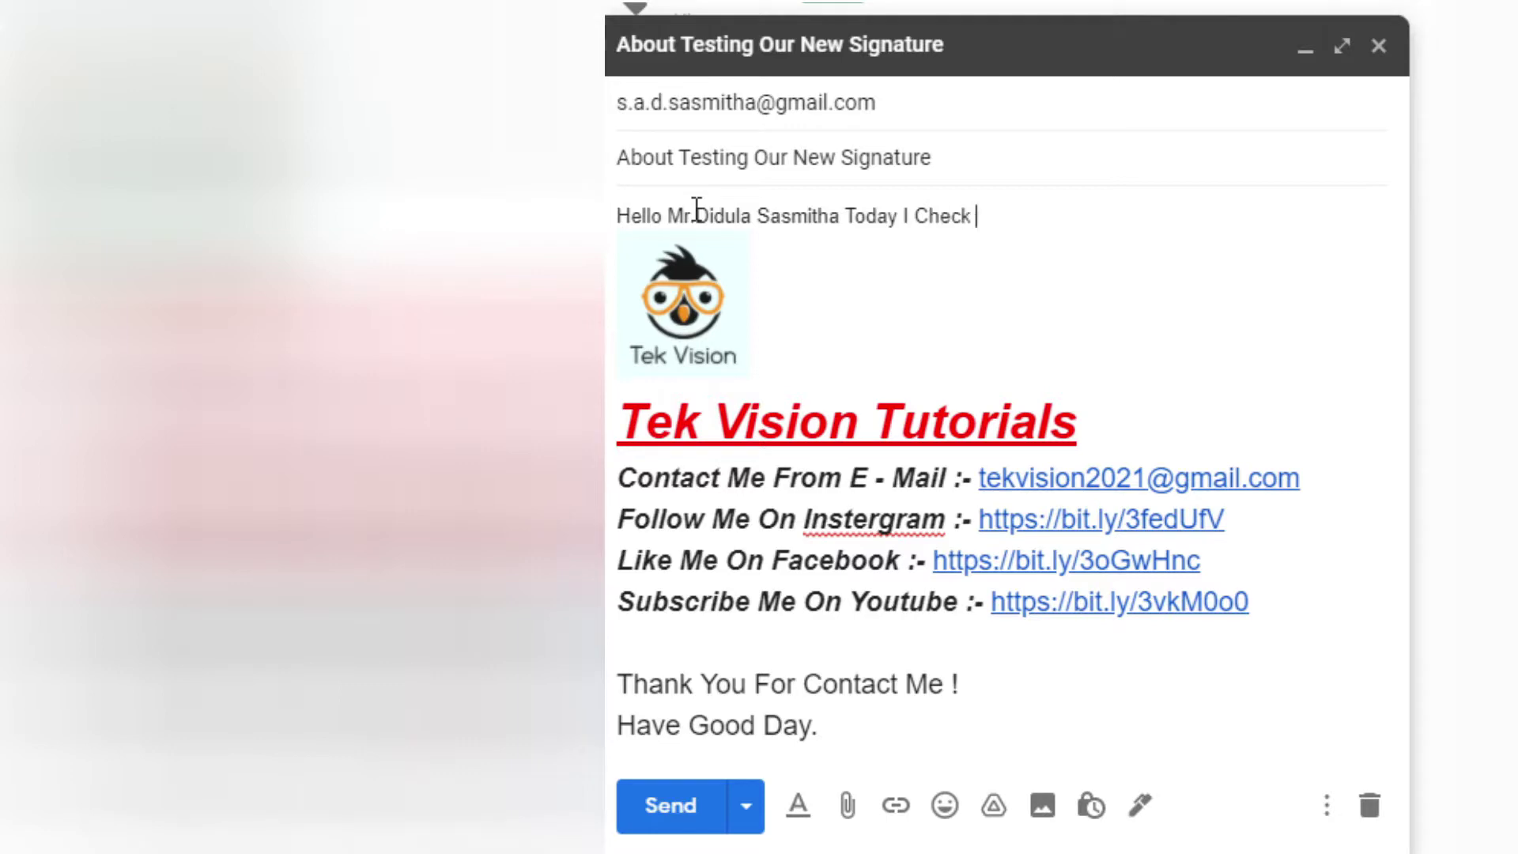
text(about my G)
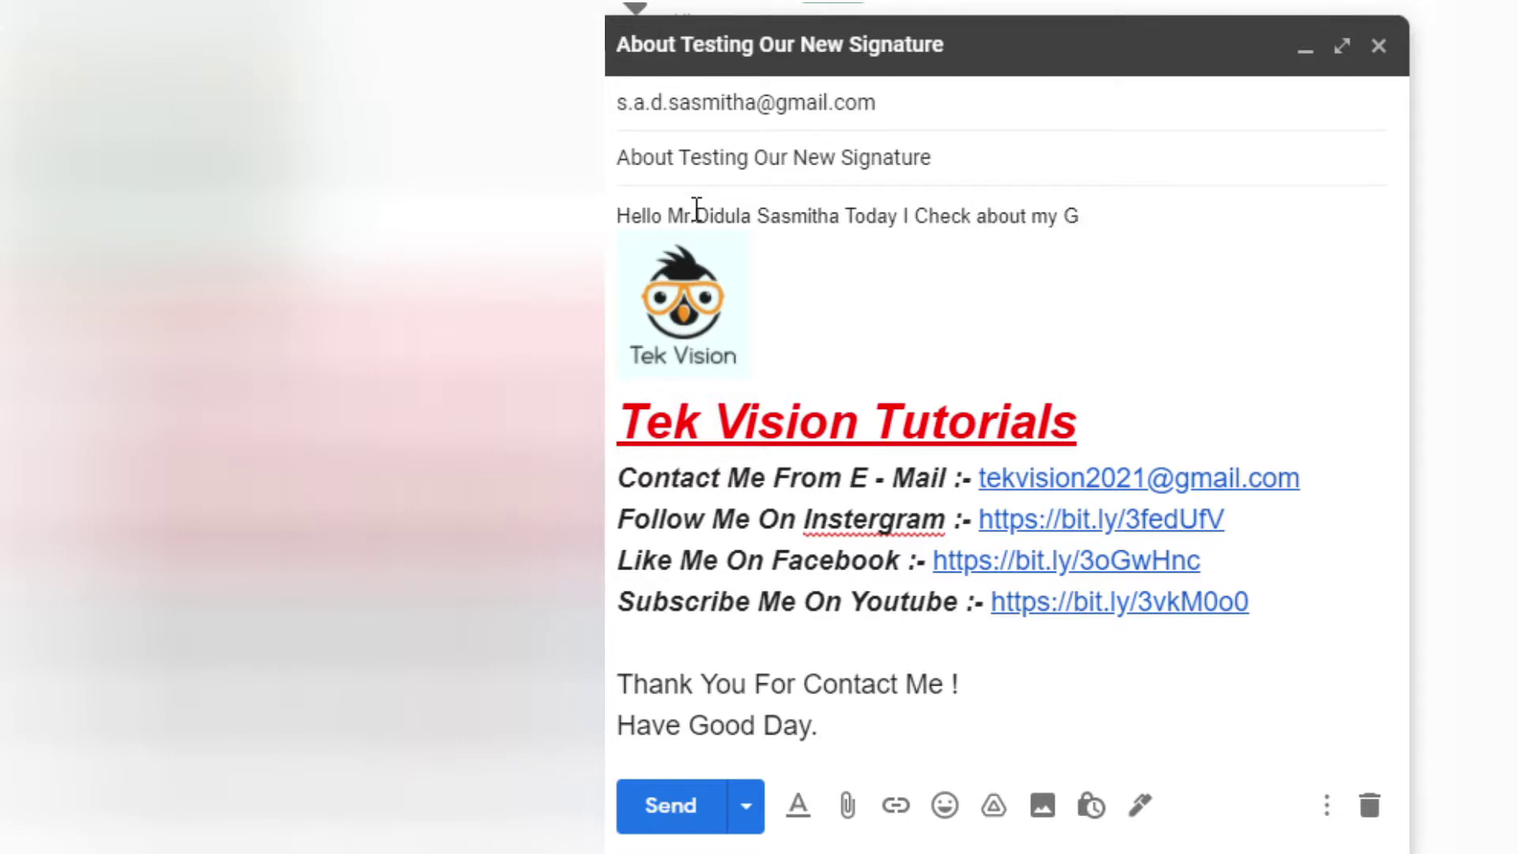
text(Mail Signatur)
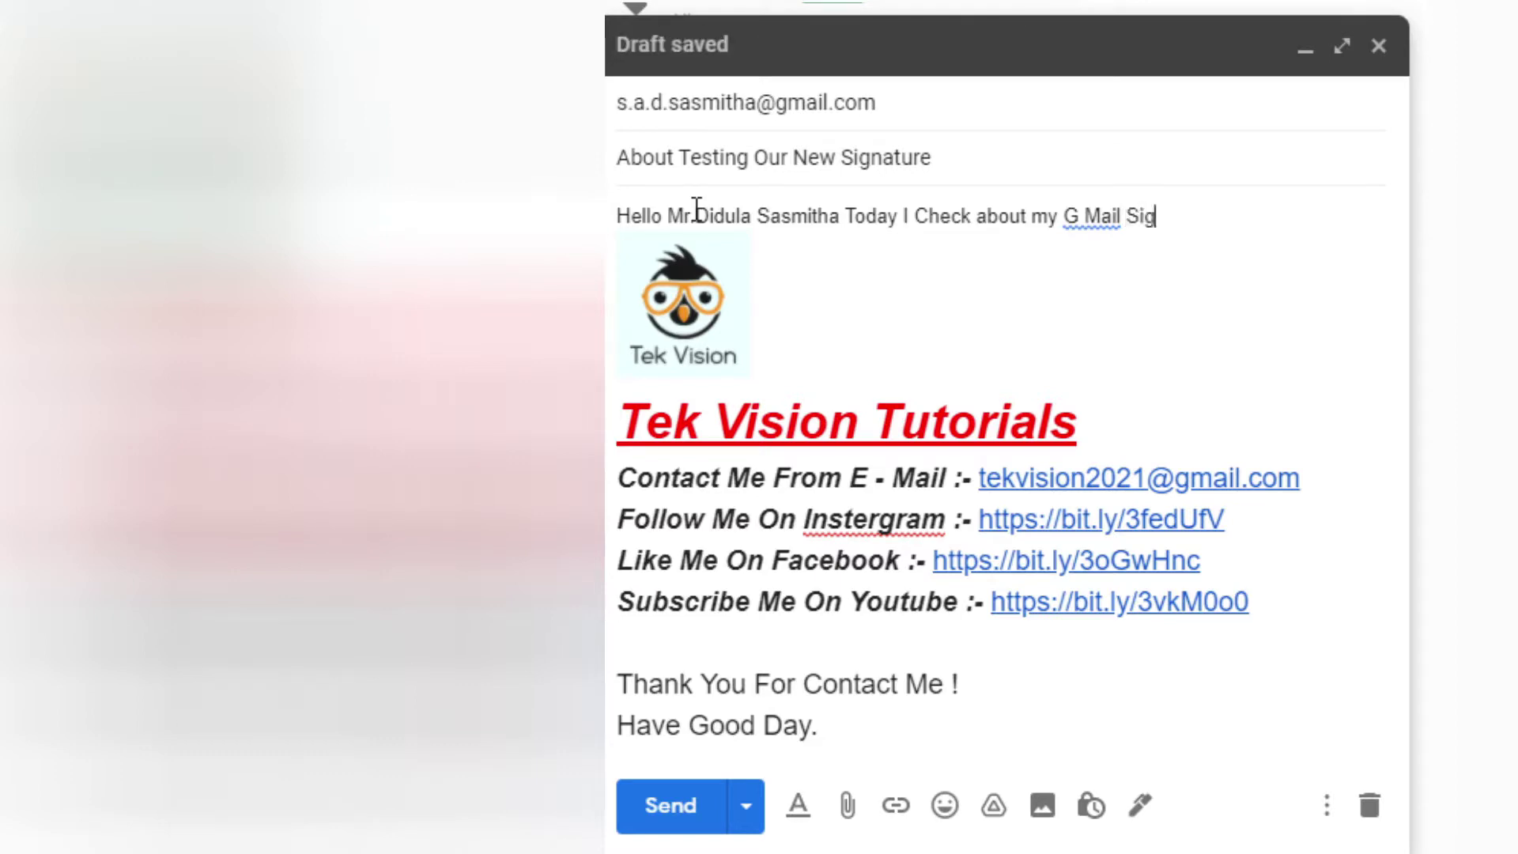
text(e)
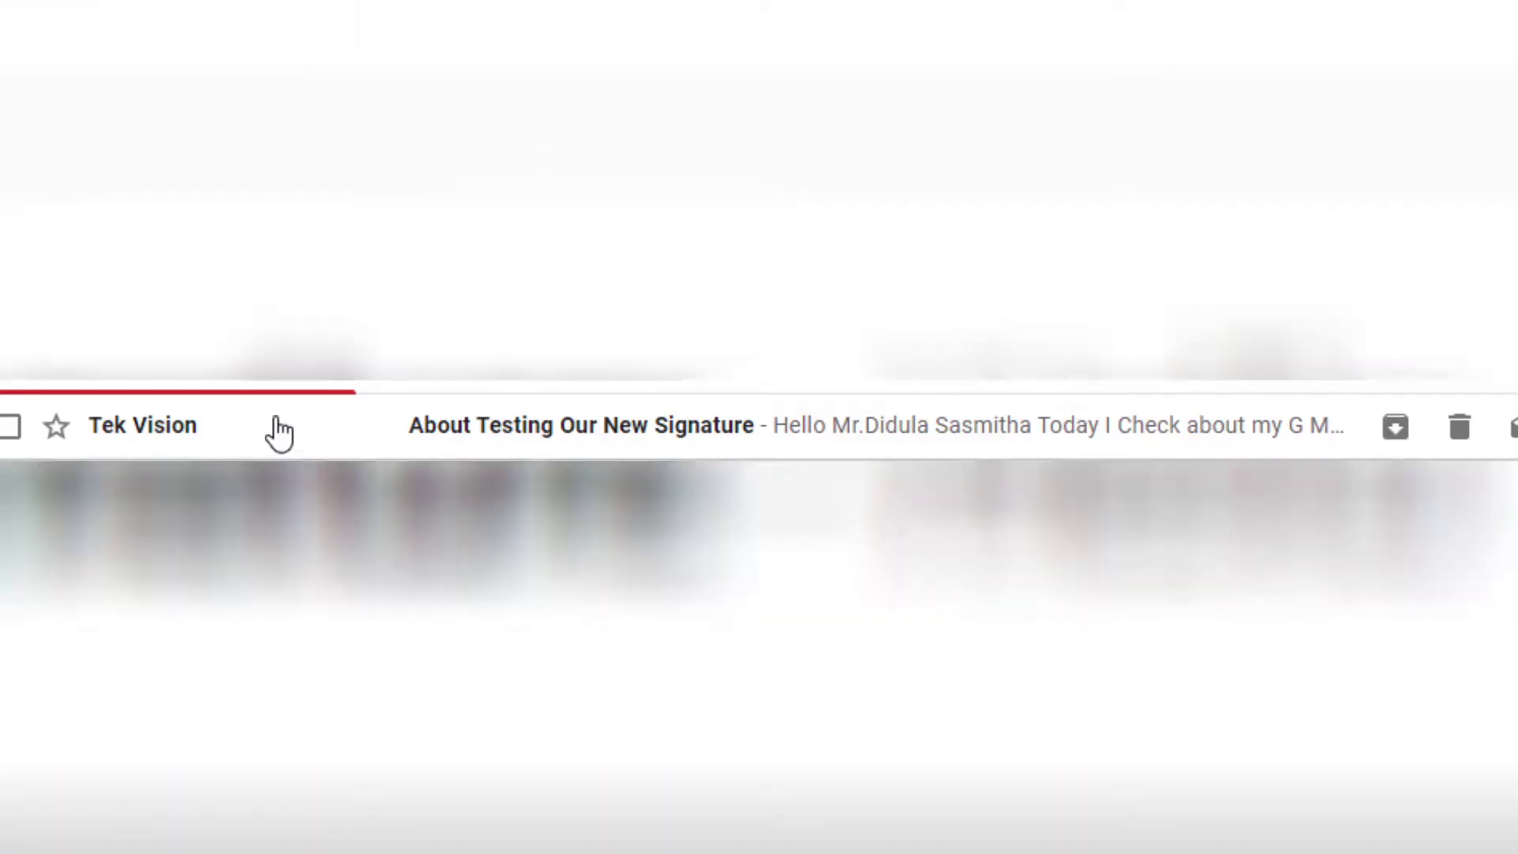
Open the received 'About Testing Our New Signature' email and block the notification prompt
click(279, 431)
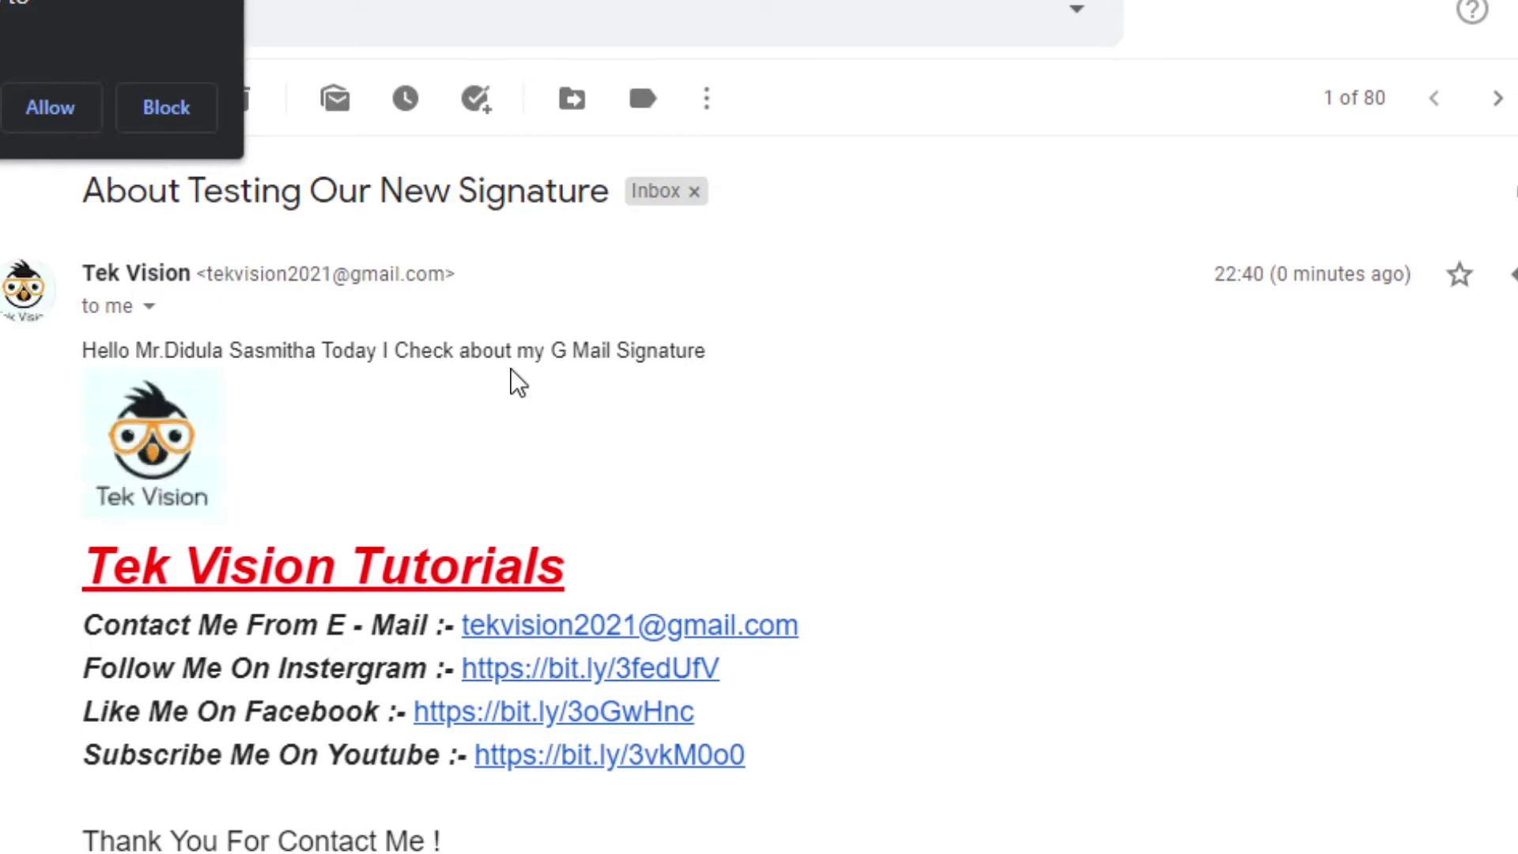
click(166, 107)
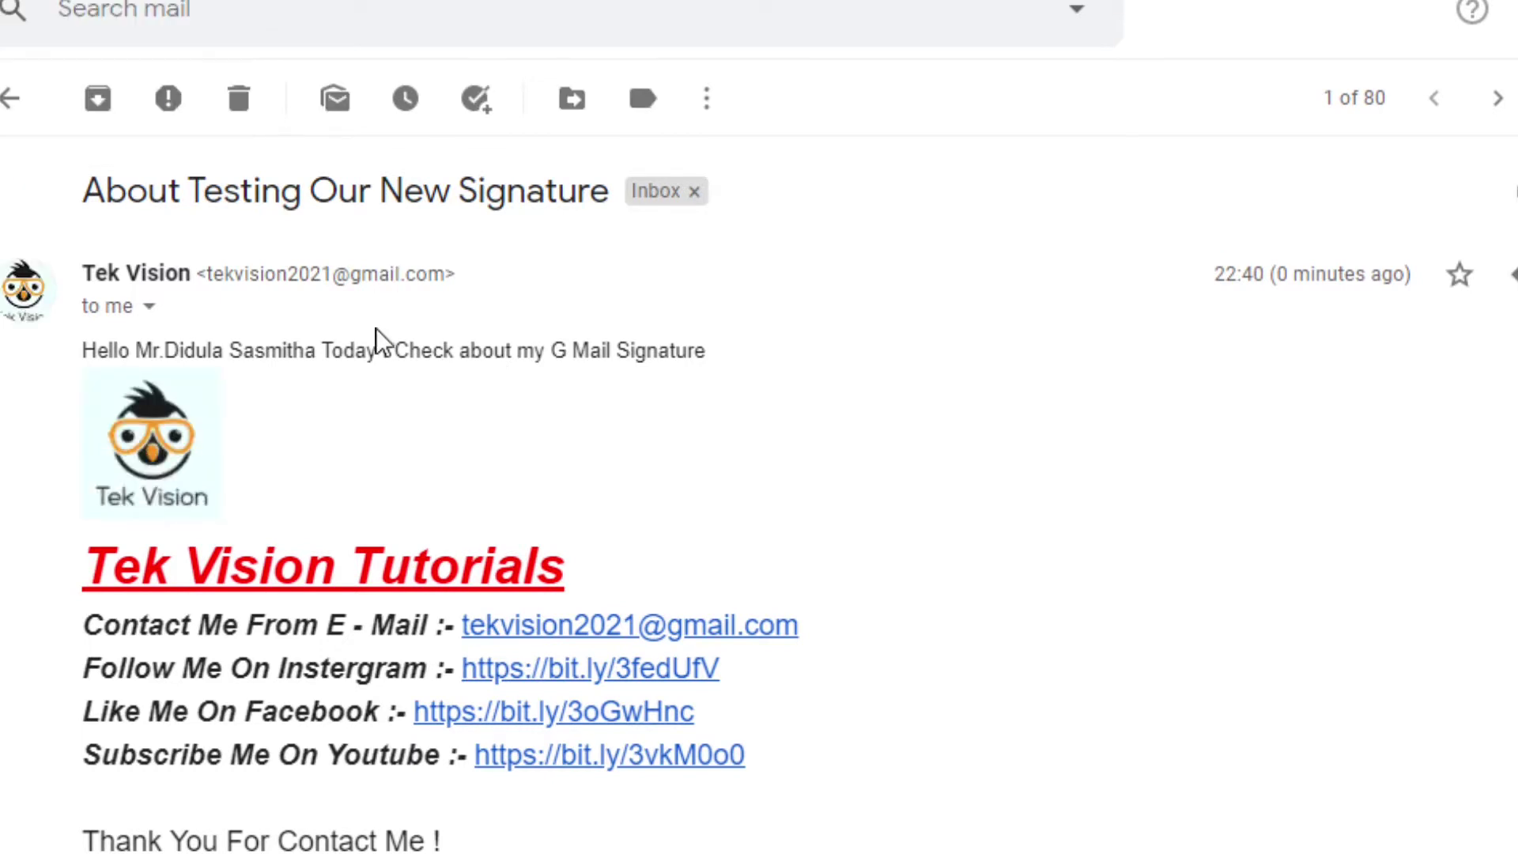
scroll(515, 449, down, 1)
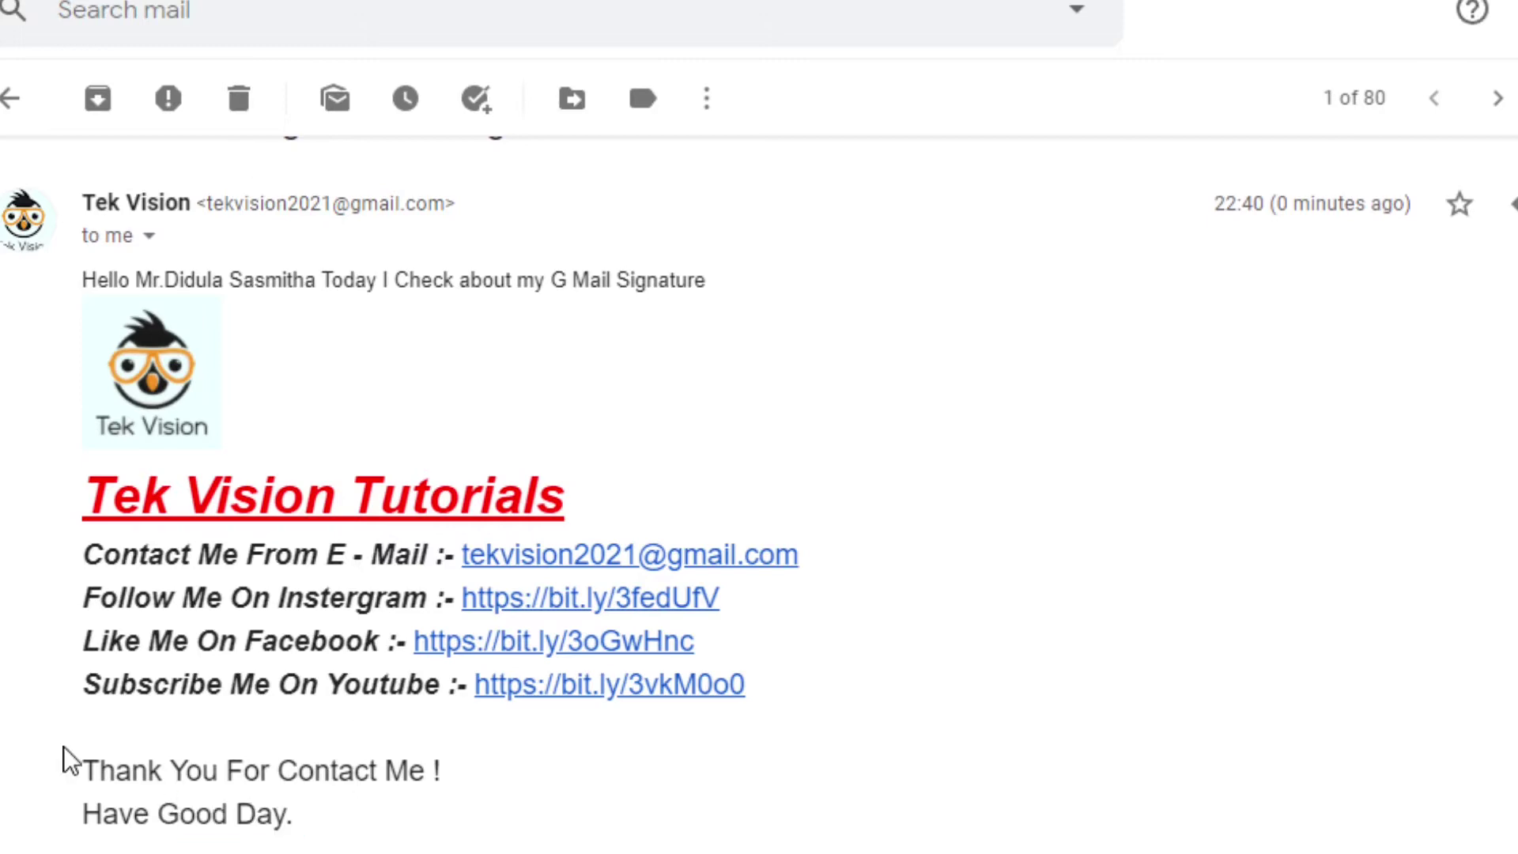
Select the email body, closing line and full signature with logo to inspect them
mouse_move(12, 544)
mouse_down()
mouse_move(111, 497)
mouse_move(107, 385)
mouse_move(98, 498)
mouse_move(213, 643)
mouse_move(291, 826)
mouse_up()
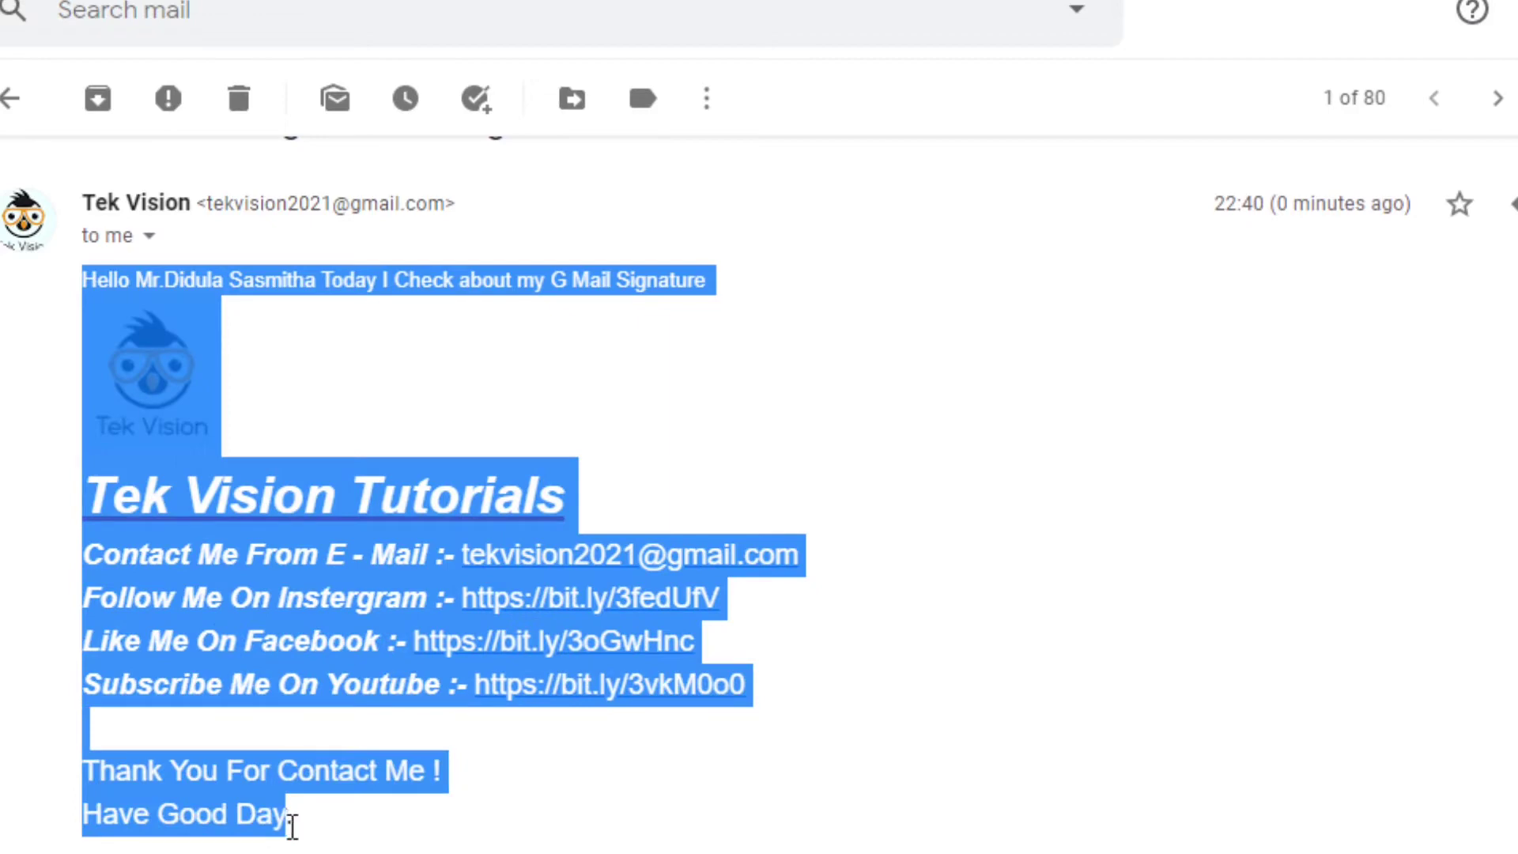
click(302, 822)
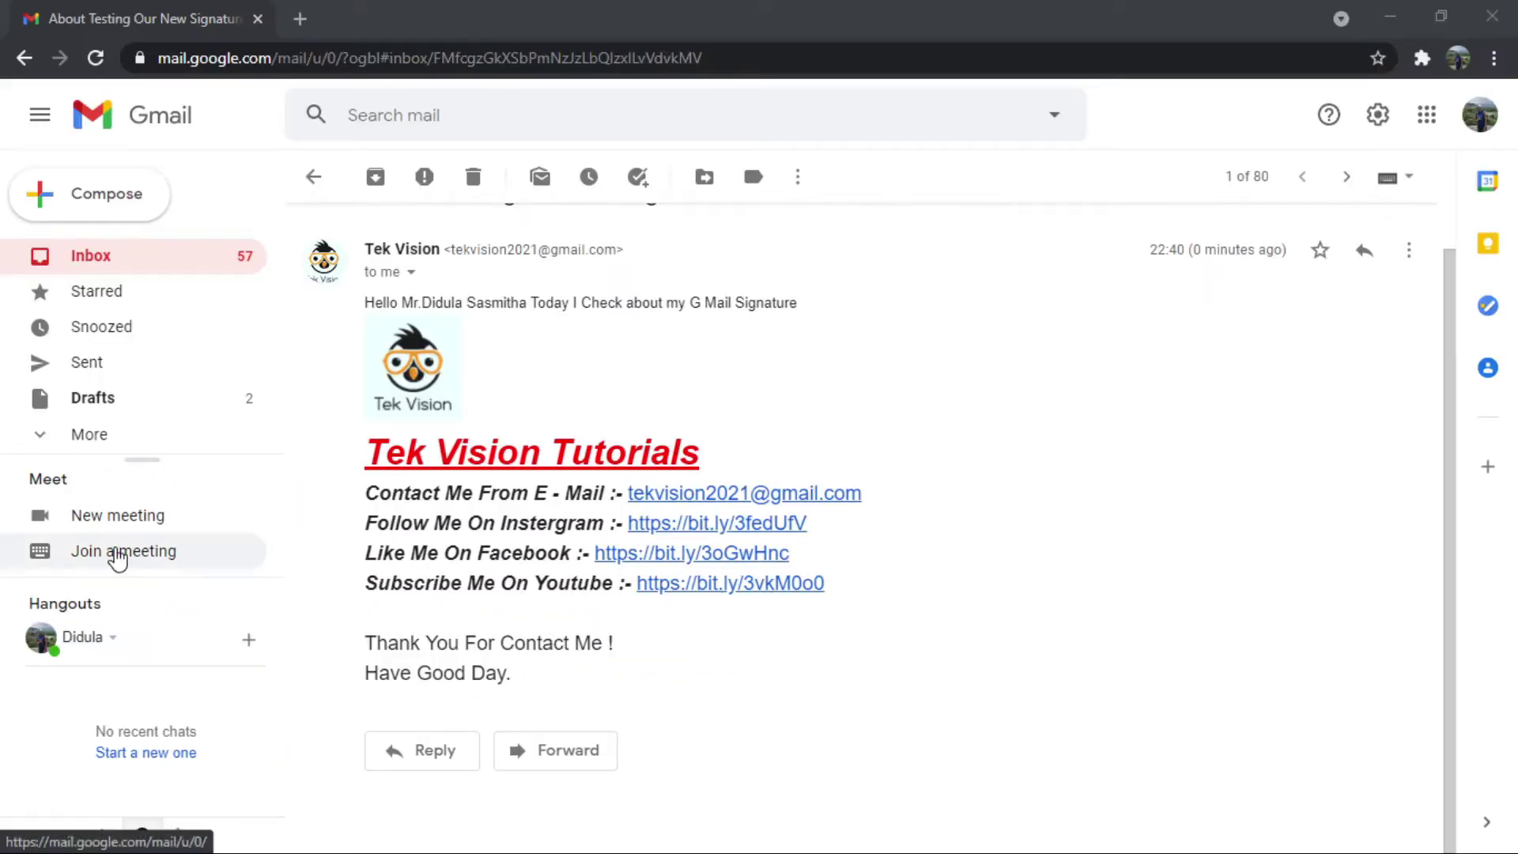
drag(513, 677, 398, 667)
click(346, 589)
mouse_move(350, 597)
mouse_down()
mouse_move(372, 397)
mouse_move(371, 613)
mouse_move(566, 725)
mouse_up()
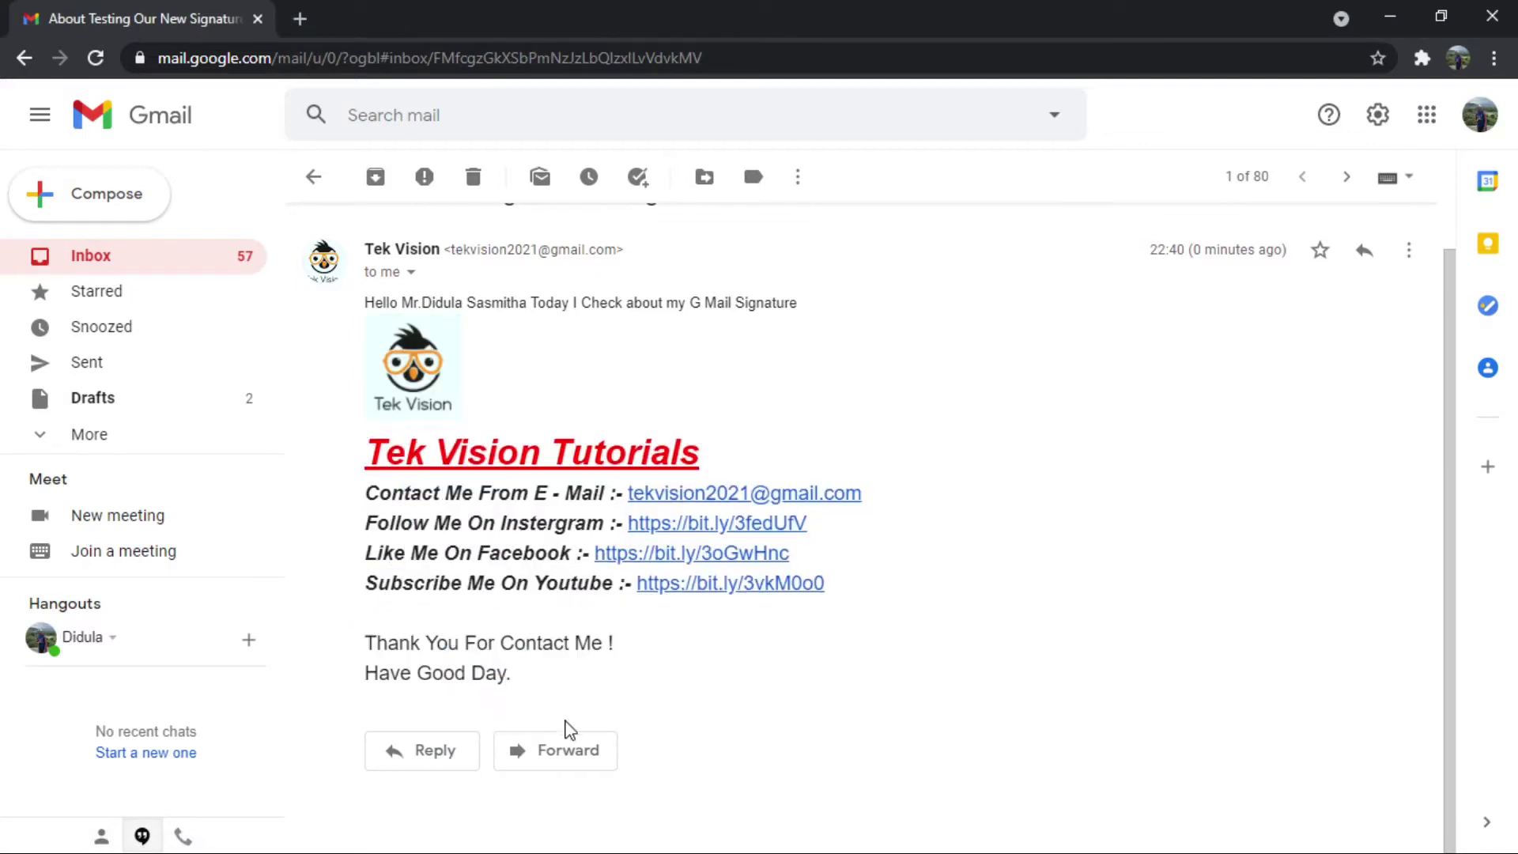